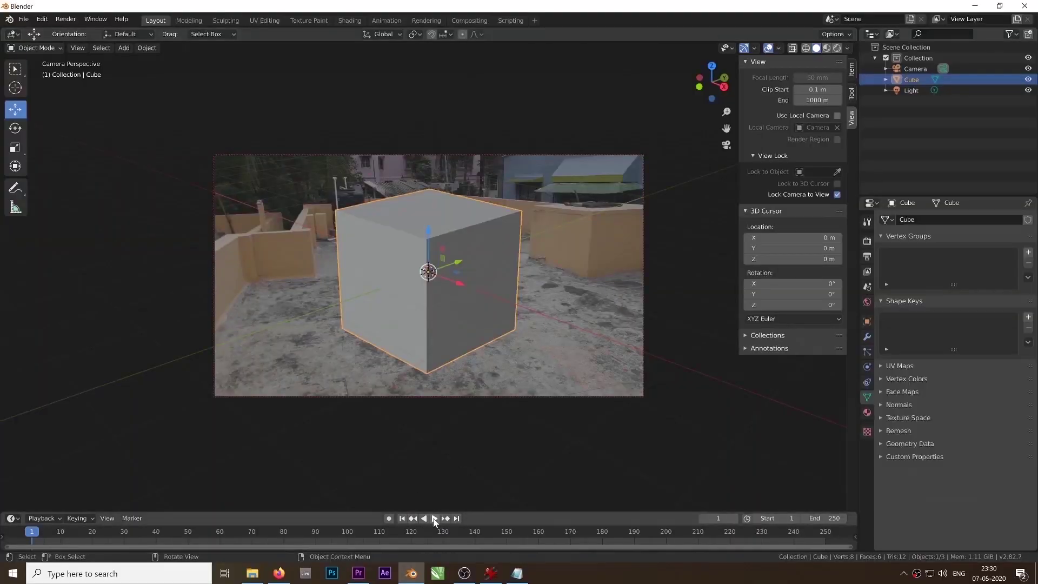
# Play the cube-over-rooftop animation from the Timeline to preview the tracking.
pyautogui.click(434, 518)
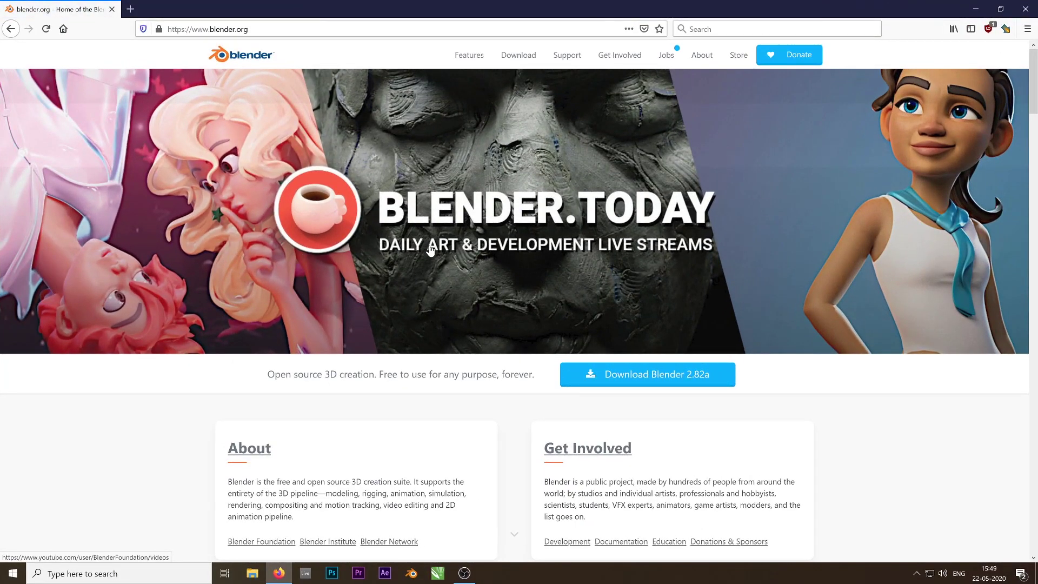
# Download the Blender 2.82a installer (blender-2.82a-windows64.msi) from blender.org and save it.
pyautogui.scroll(-2, 714, 292)
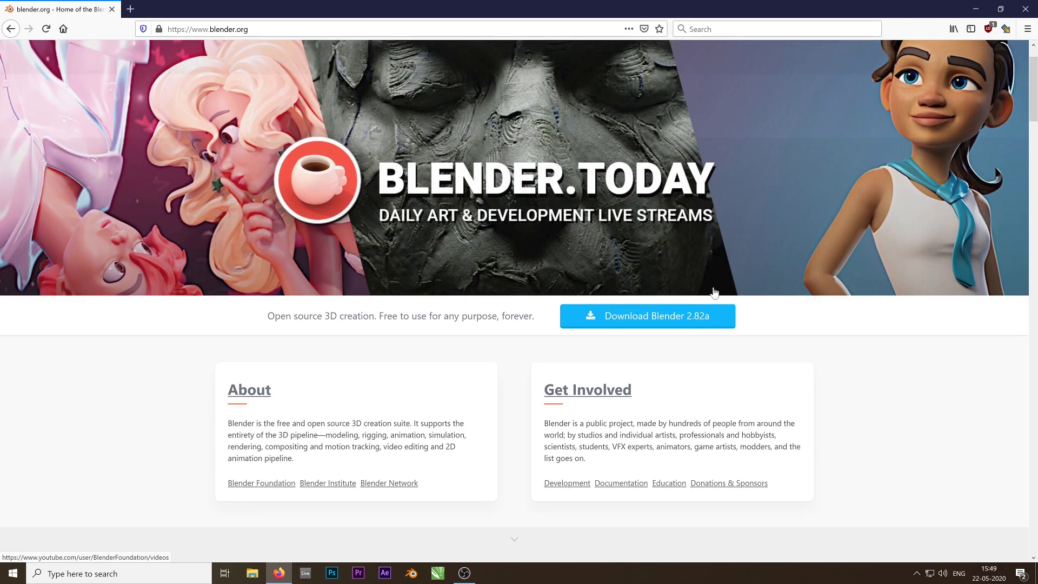
pyautogui.click(650, 311)
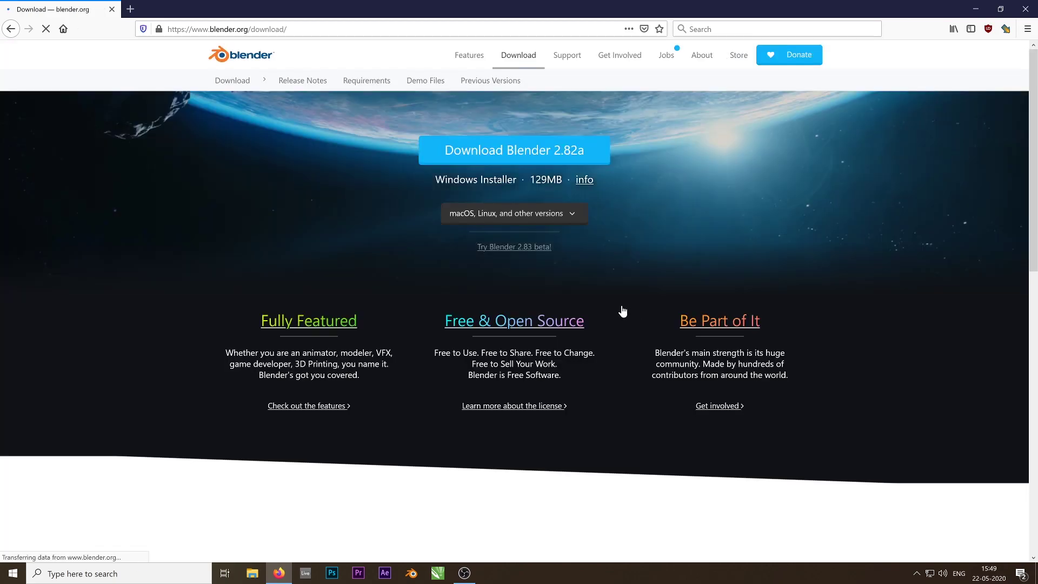
pyautogui.click(560, 157)
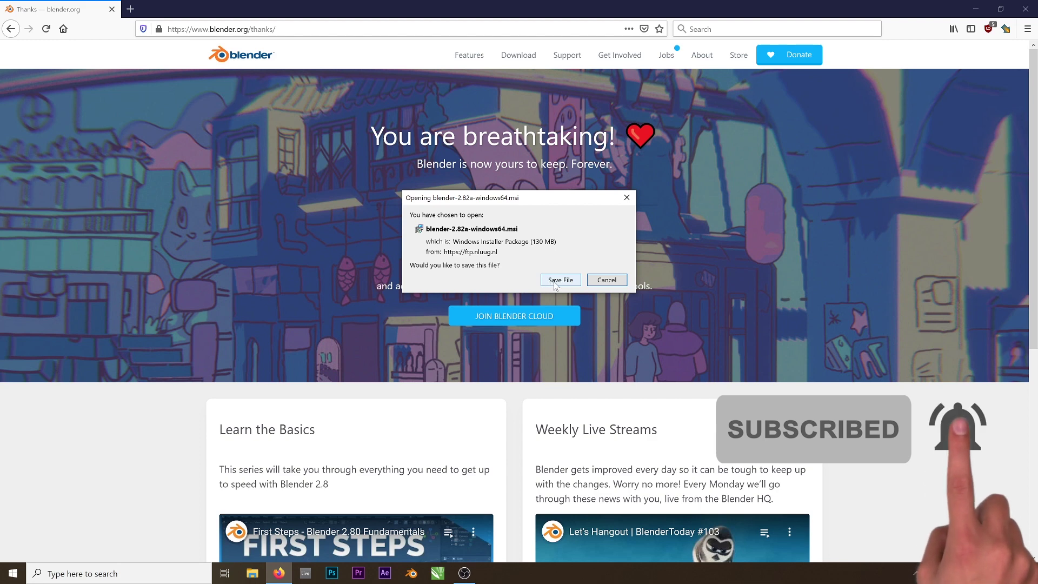
pyautogui.click(560, 280)
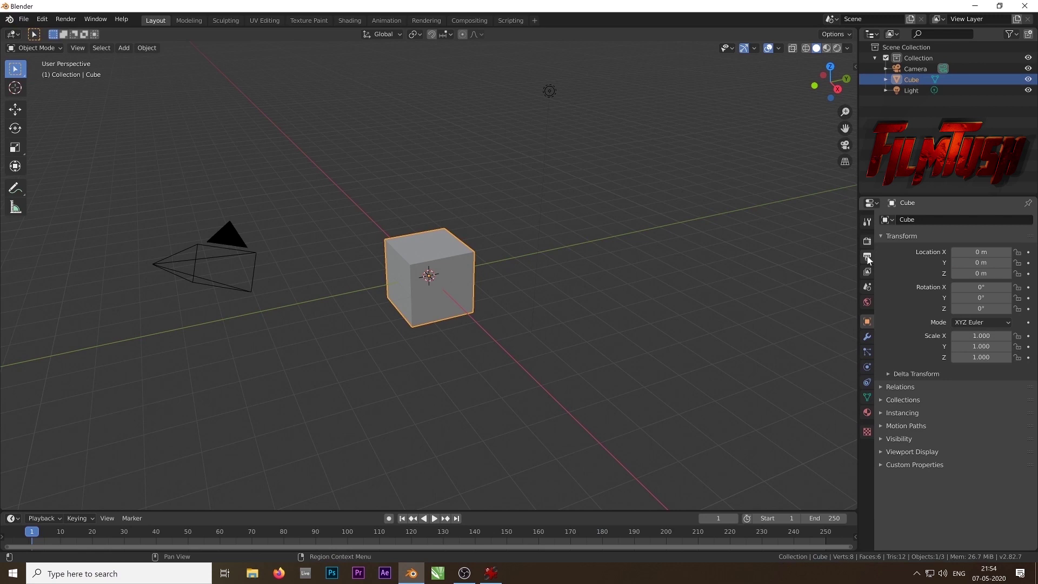
# Change the scene frame rate from 24 to 30 fps in Output Properties.
pyautogui.click(868, 258)
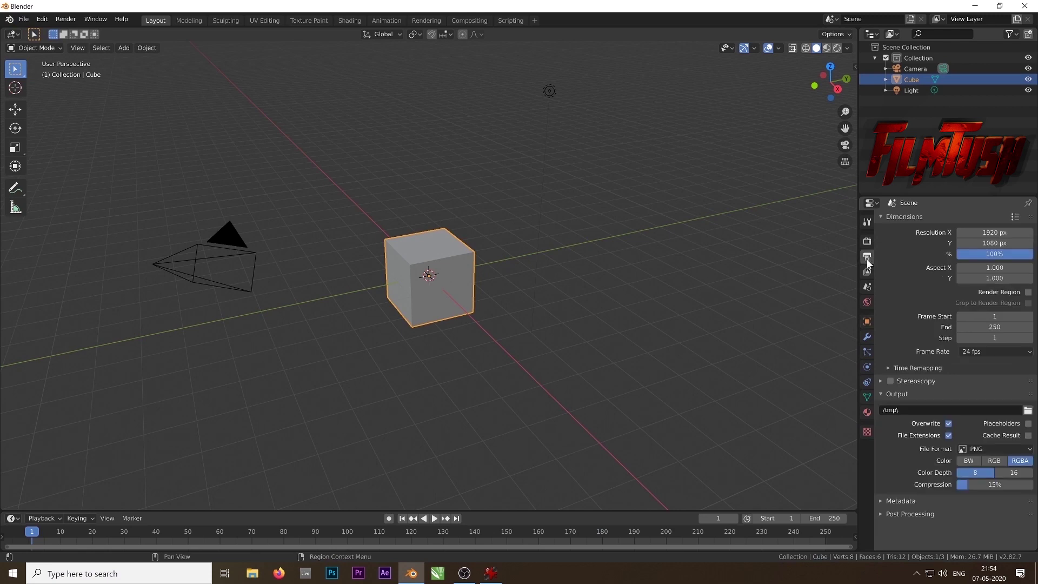
pyautogui.click(997, 352)
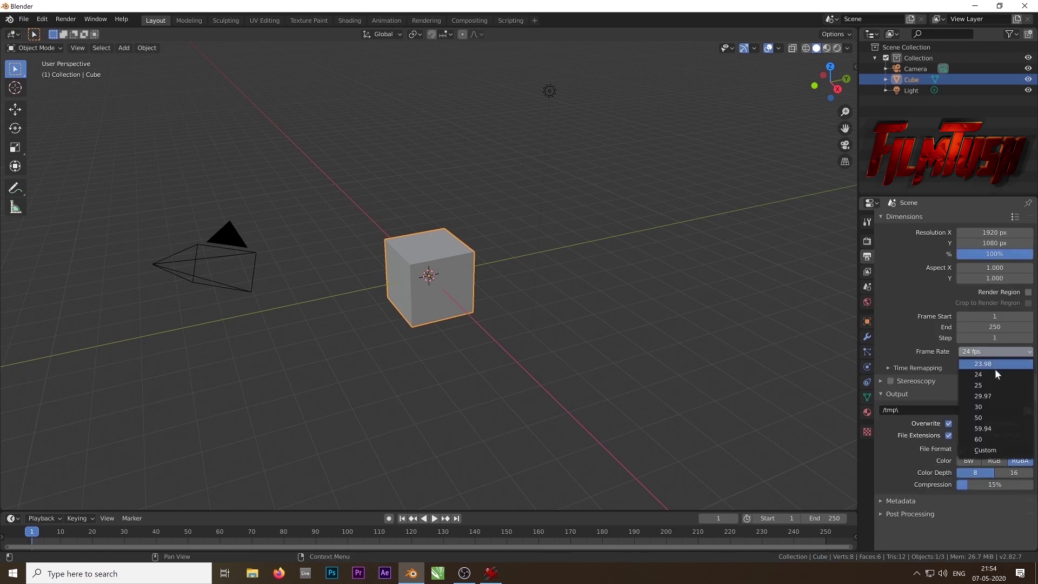
pyautogui.click(993, 403)
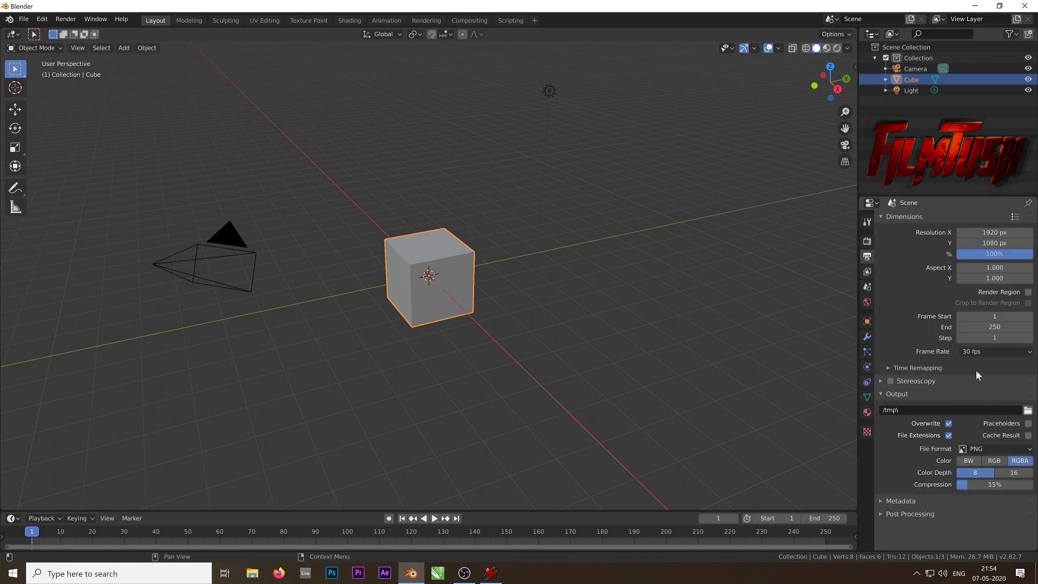
# In the Movie Clip Editor, load 'for tracking in blendr and.avi' from Desktop and set end frame 329.
pyautogui.click(16, 35)
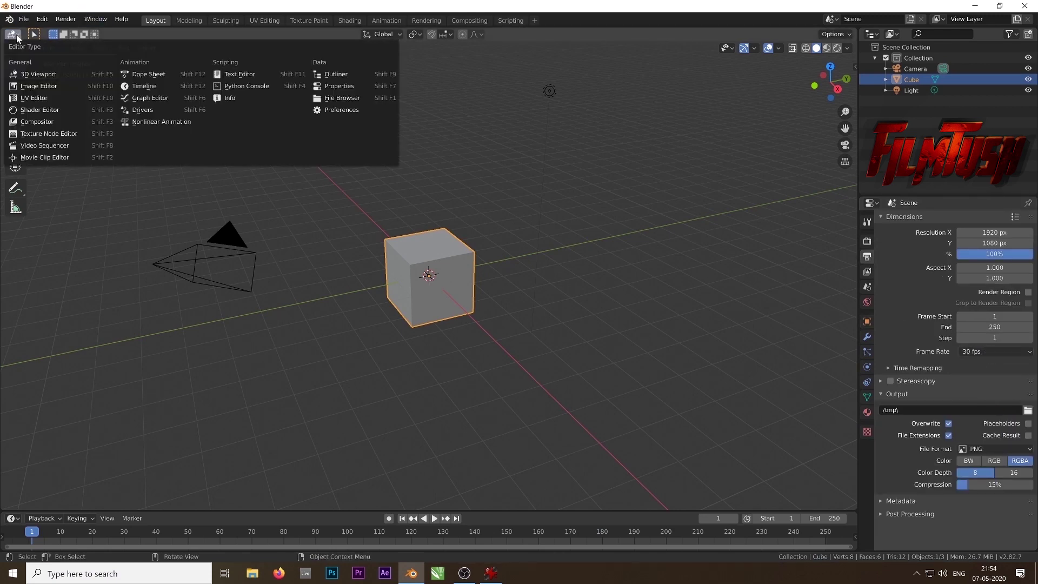
pyautogui.click(26, 158)
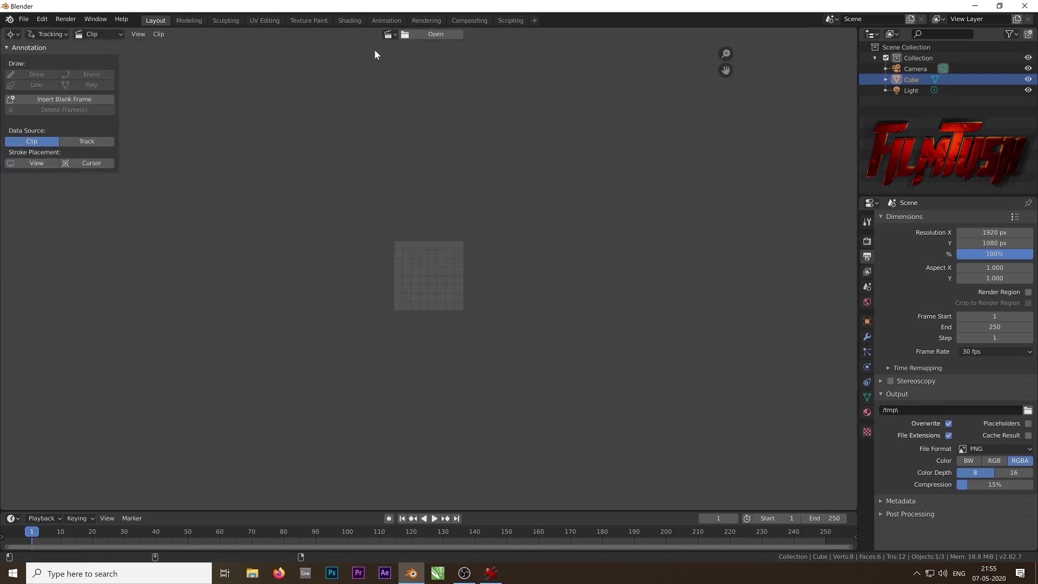
pyautogui.click(419, 36)
pyautogui.click(268, 305)
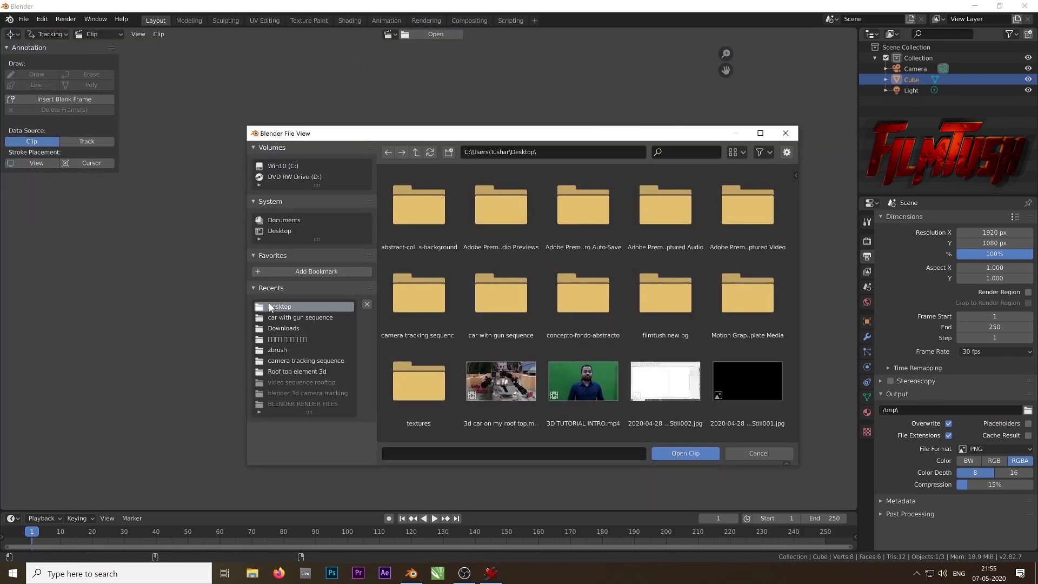
pyautogui.scroll(-6, 544, 333)
pyautogui.scroll(-4, 578, 324)
pyautogui.click(498, 349)
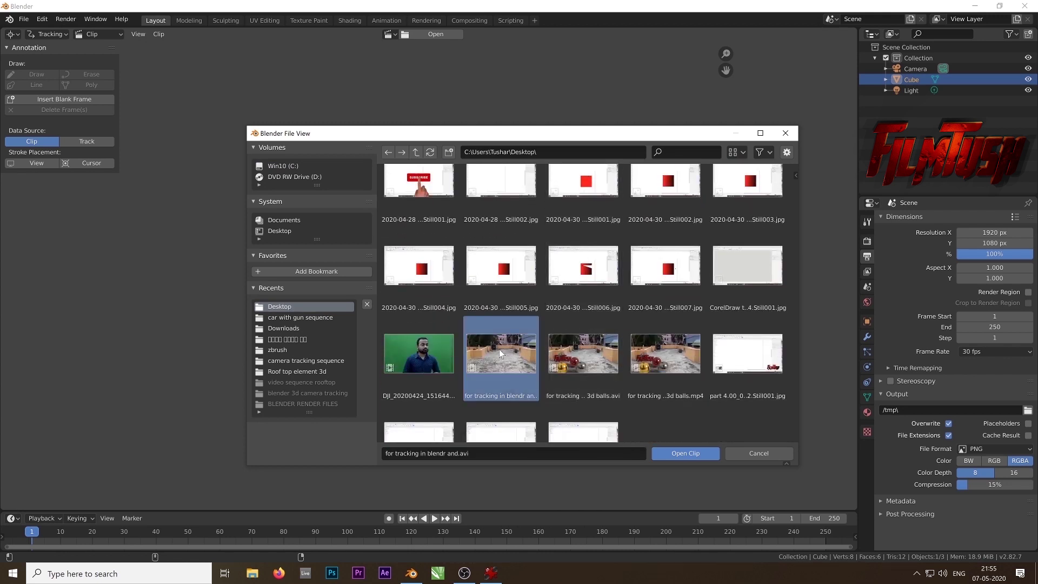
pyautogui.doubleClick(498, 350)
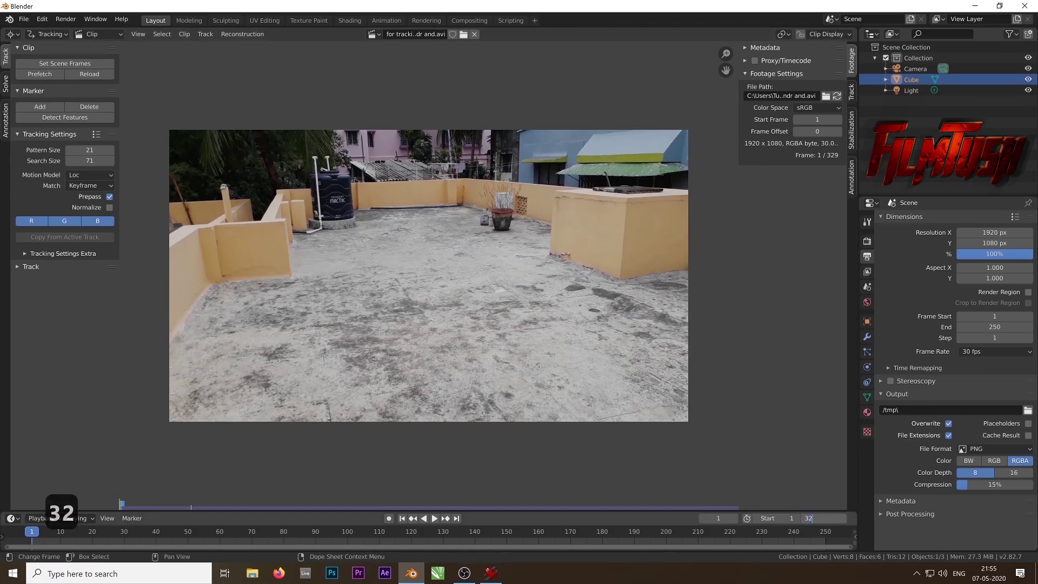
pyautogui.write('329')
pyautogui.press('Return')
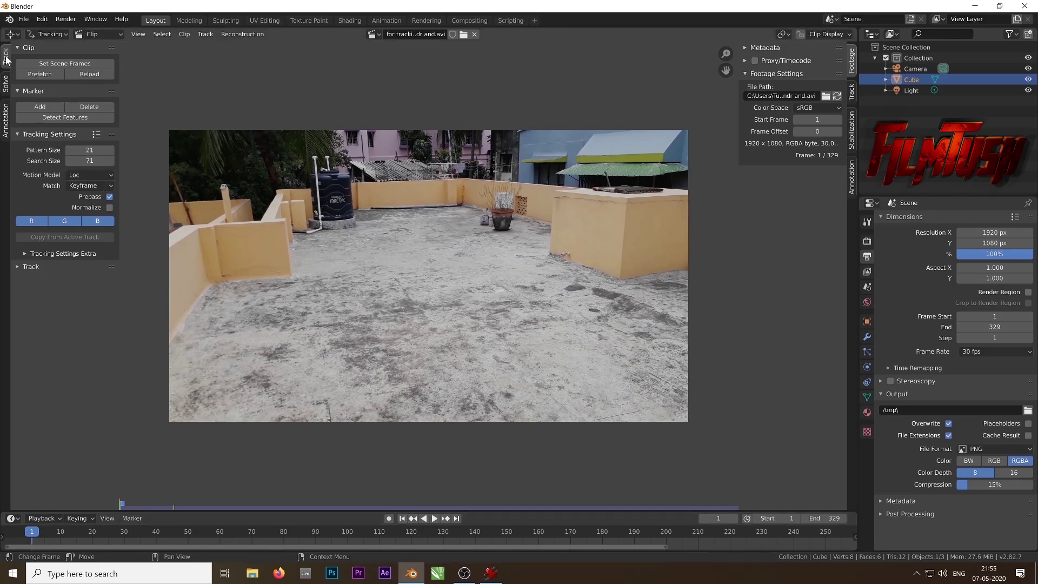
# Set the tracking correlation to 0.900 and the motion model to Affine.
pyautogui.click(21, 255)
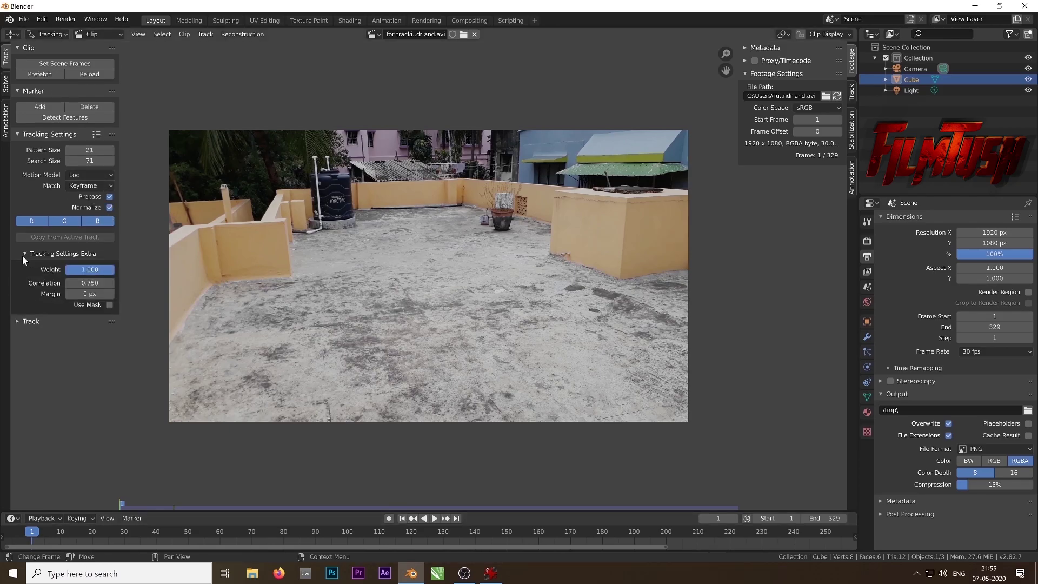
pyautogui.click(89, 283)
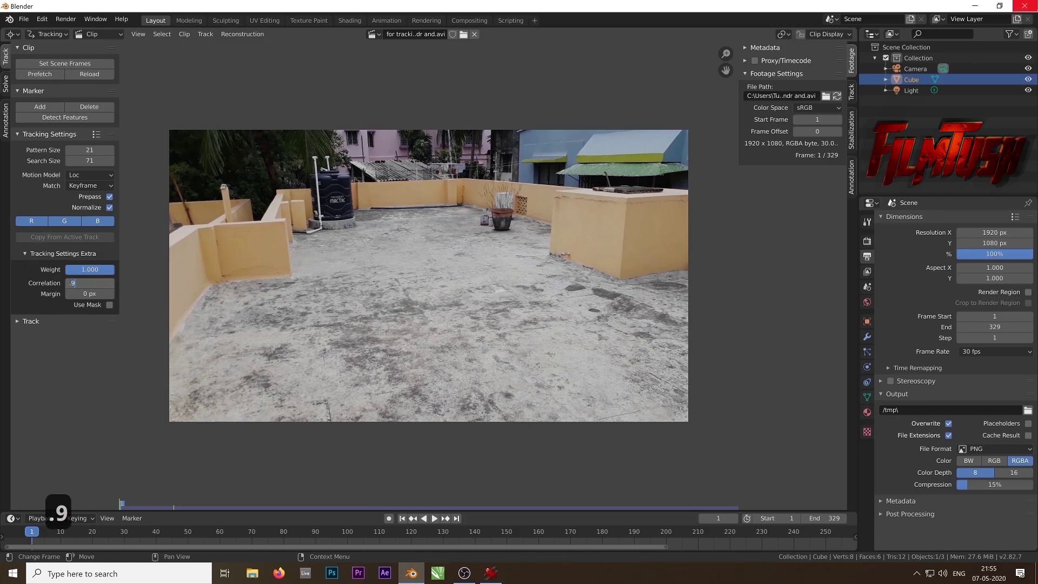
pyautogui.press('Return')
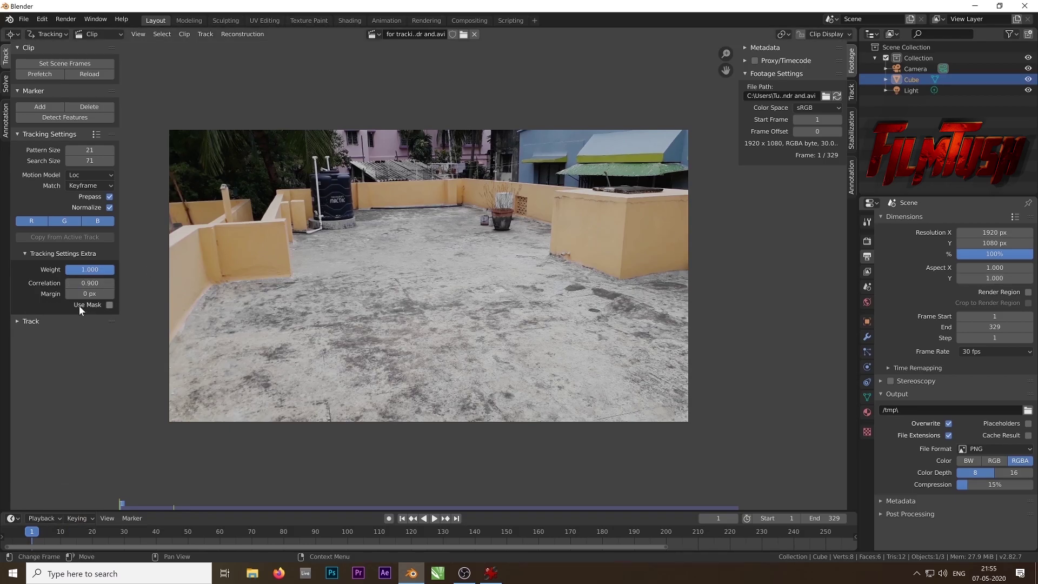
pyautogui.click(19, 321)
pyautogui.click(18, 320)
pyautogui.click(92, 175)
pyautogui.click(96, 199)
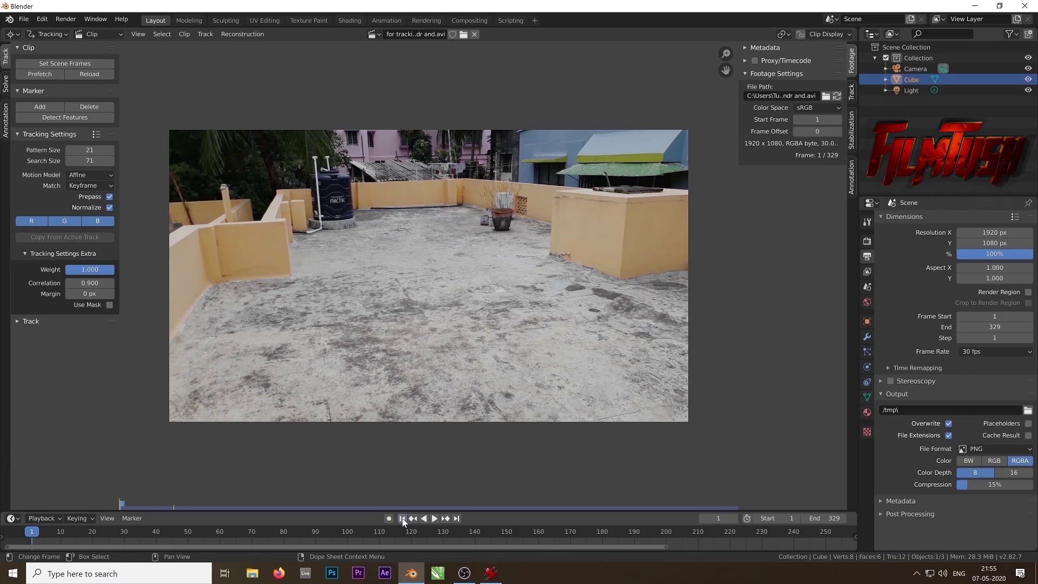
# Place a tracking marker on the floor near the clip's bottom and enlarge its search area.
pyautogui.scroll(3, 483, 370)
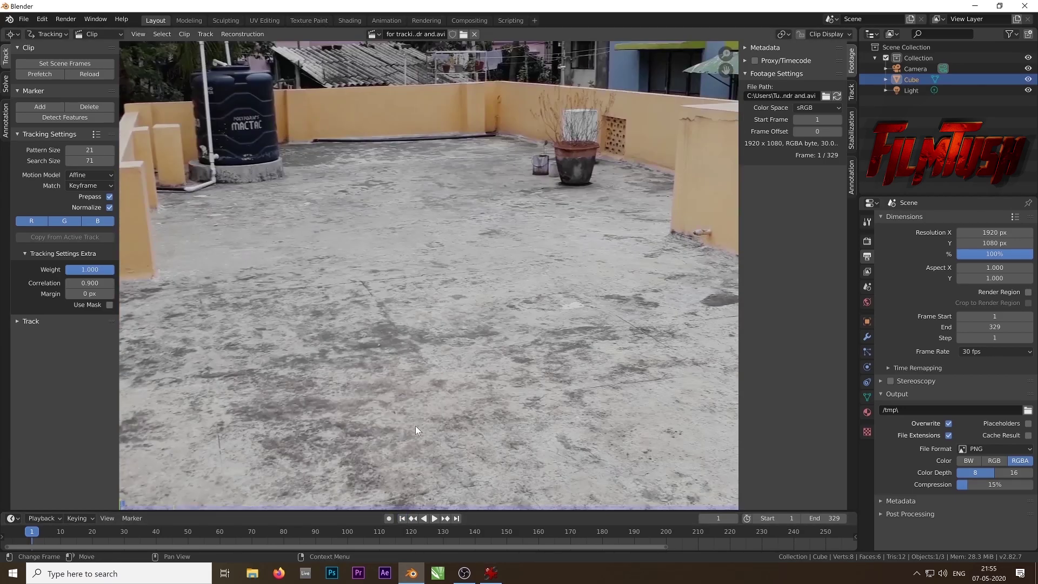
pyautogui.scroll(1, 415, 426)
pyautogui.scroll(-2, 418, 419)
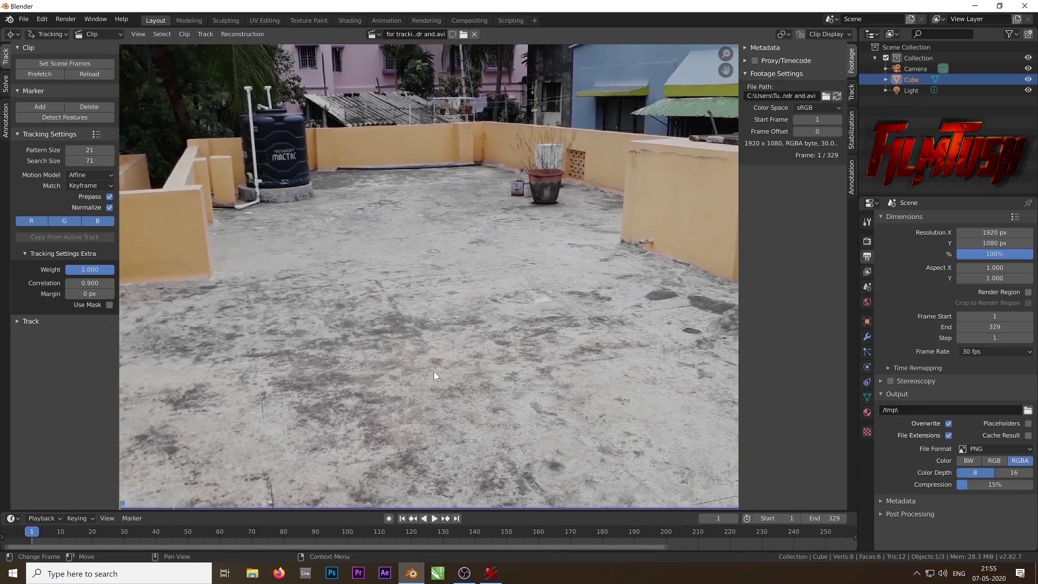
pyautogui.scroll(2, 401, 386)
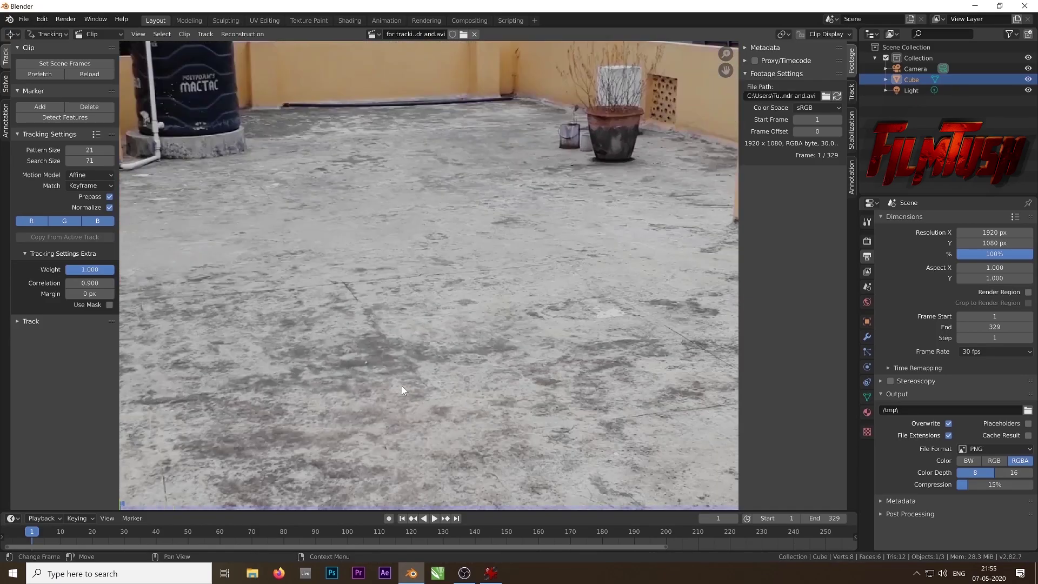
pyautogui.keyDown('ctrl'); pyautogui.click(385, 448); pyautogui.keyUp('ctrl')
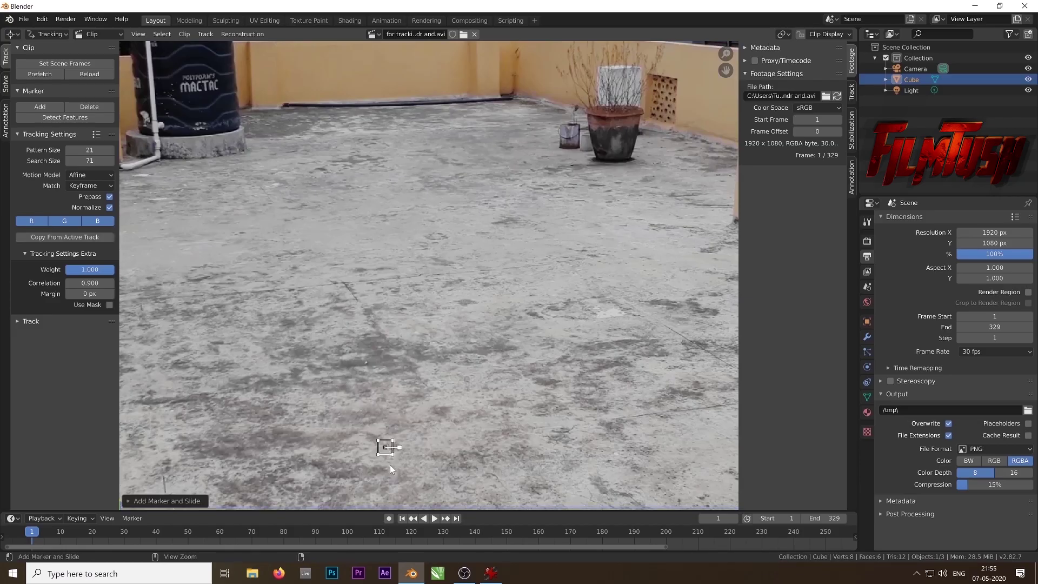
pyautogui.click(852, 91)
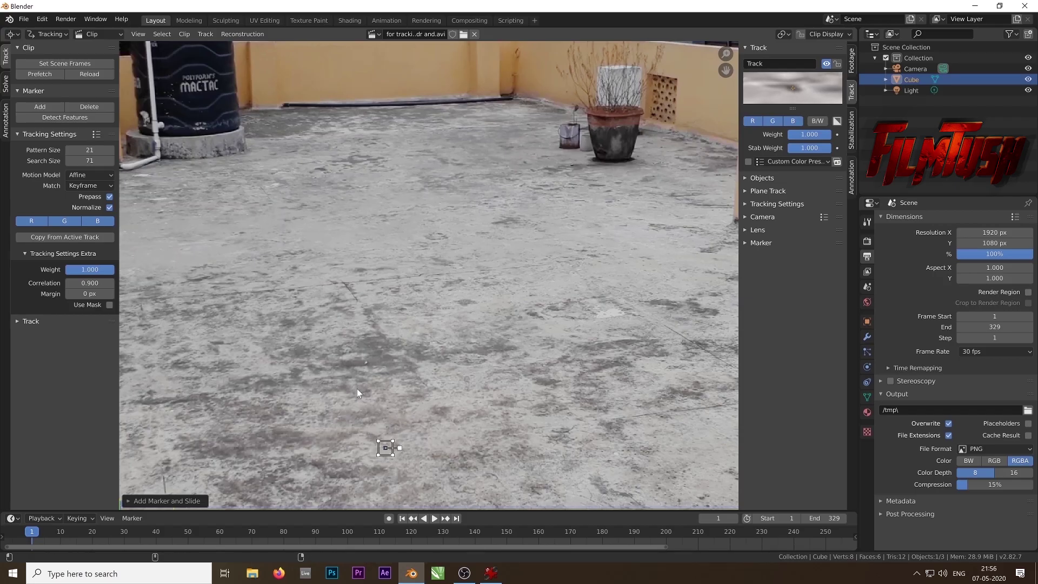
pyautogui.hotkey('alt', 's')
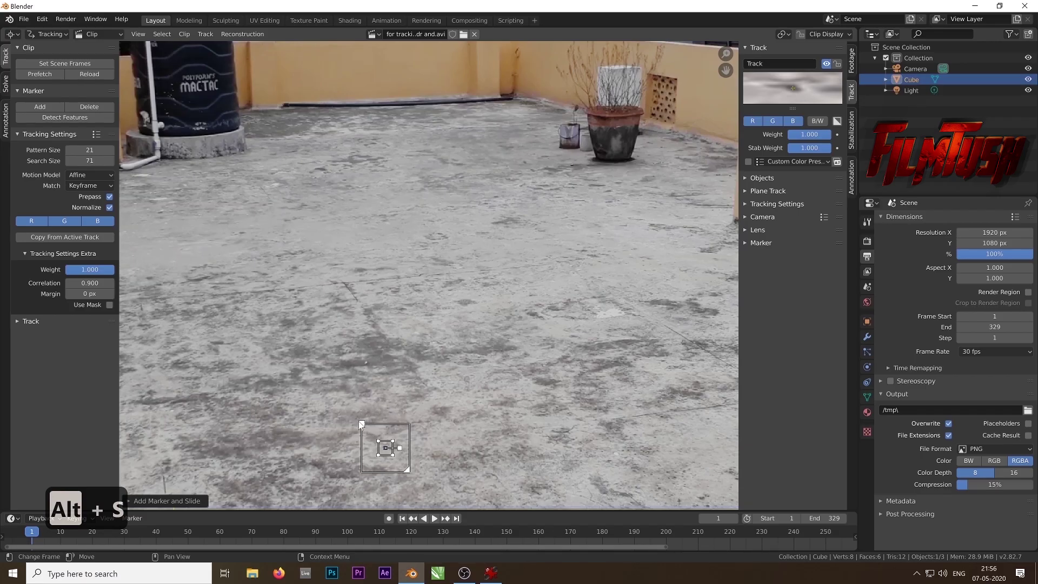
pyautogui.hotkey('ctrl', 'z')
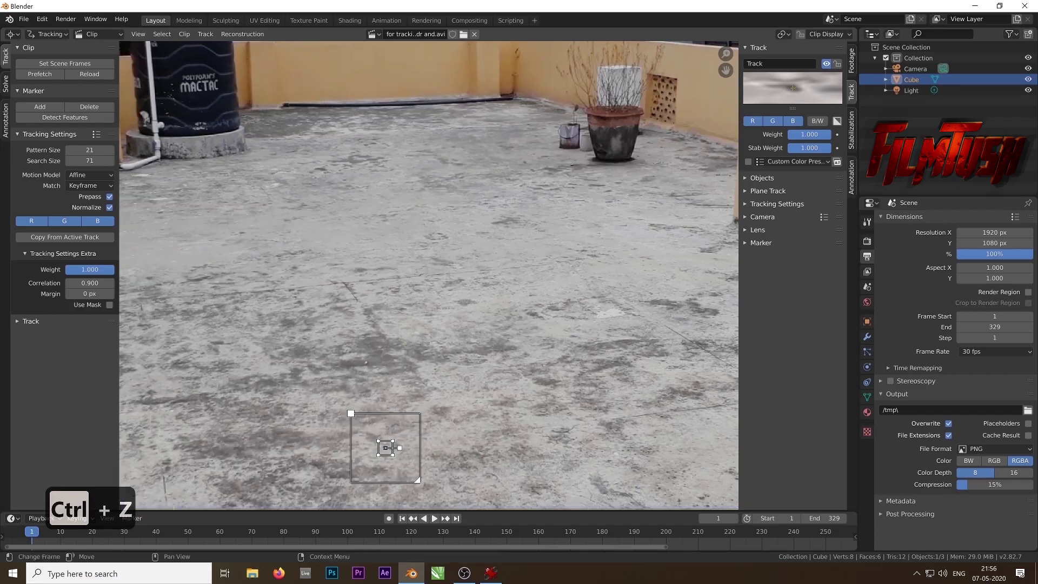
pyautogui.scroll(-1, 417, 404)
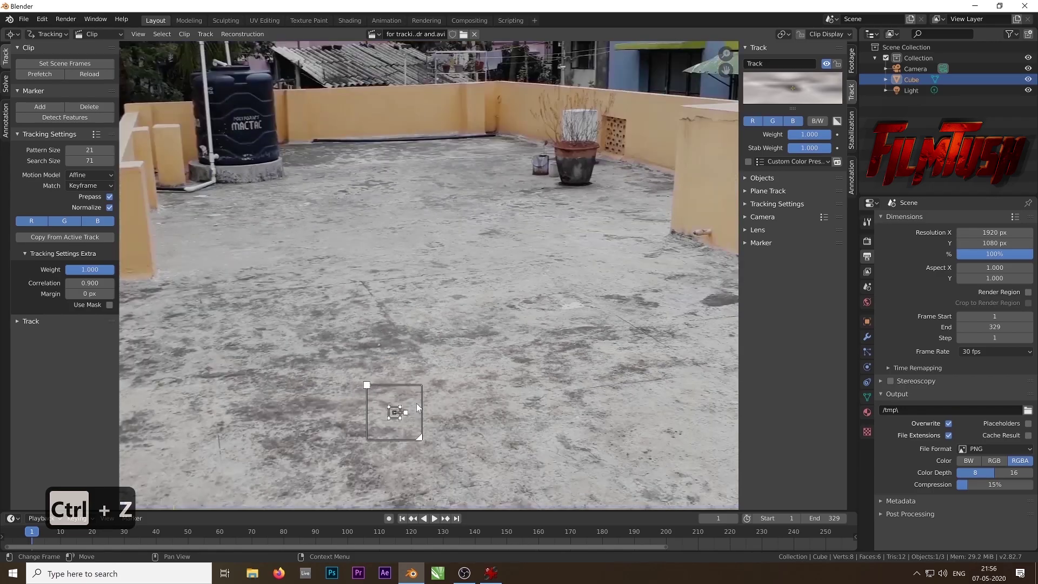
# Track the floor marker forward, enlarging its search area at frame 311, through to frame 329.
pyautogui.hotkey('ctrl', 't')
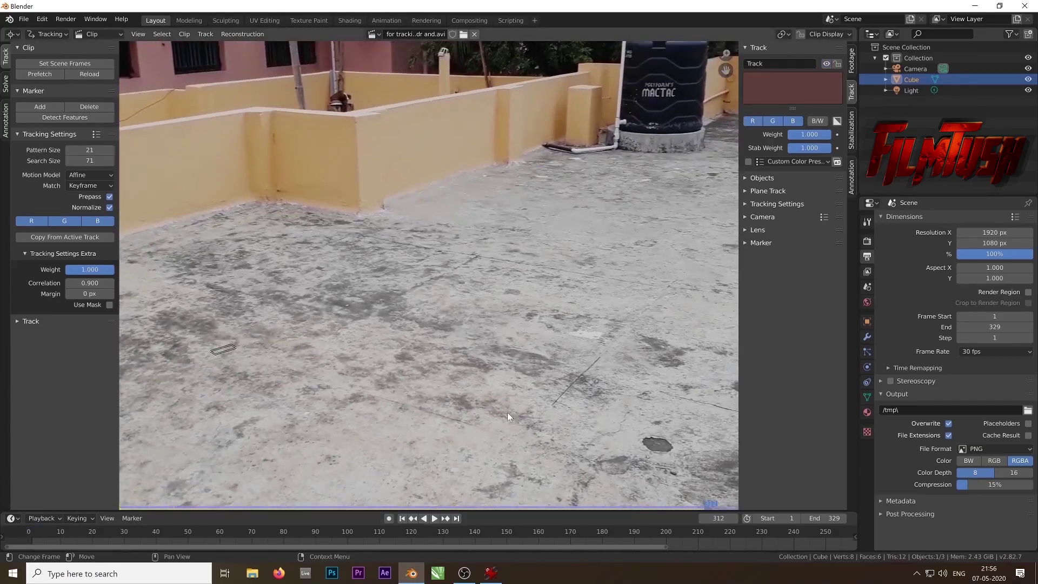
pyautogui.moveTo(479, 388); pyautogui.dragTo(537, 286, button='middle')
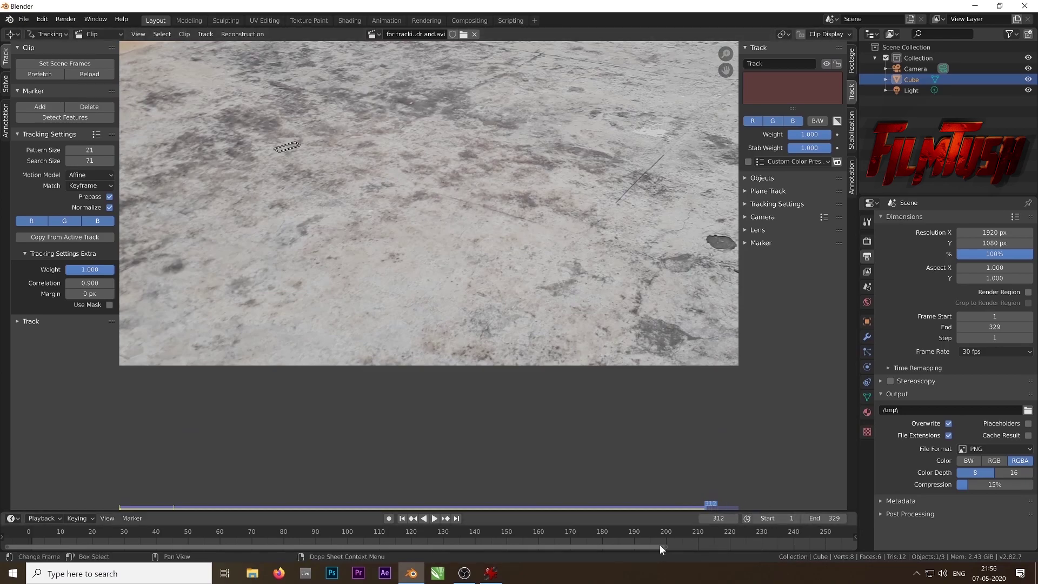
pyautogui.moveTo(658, 544); pyautogui.dragTo(860, 542)
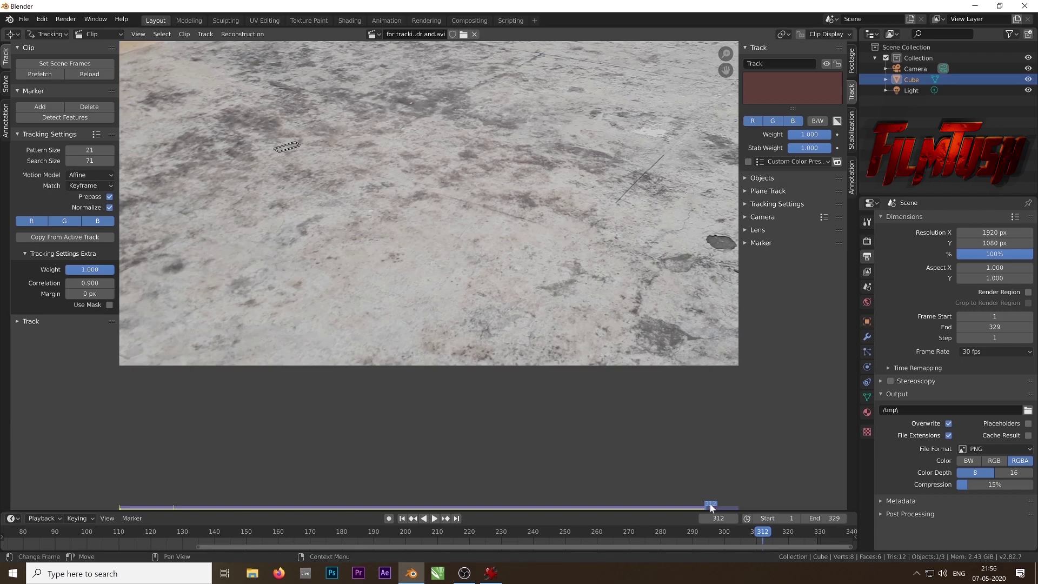
pyautogui.press('Left')
pyautogui.moveTo(249, 260); pyautogui.dragTo(381, 309, button='middle')
pyautogui.scroll(1, 418, 182)
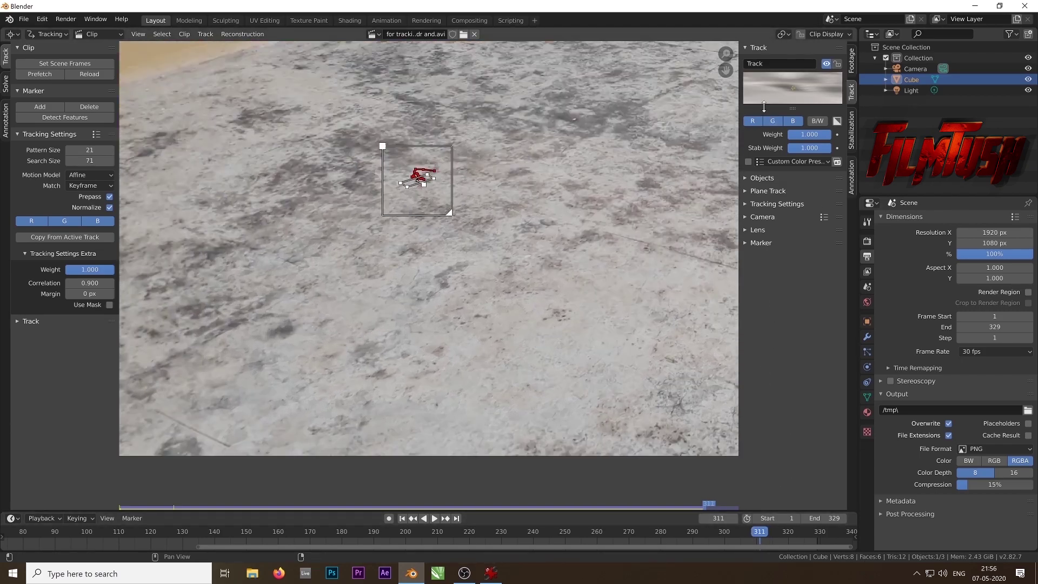
pyautogui.moveTo(455, 219); pyautogui.dragTo(473, 237)
pyautogui.hotkey('ctrl', 't')
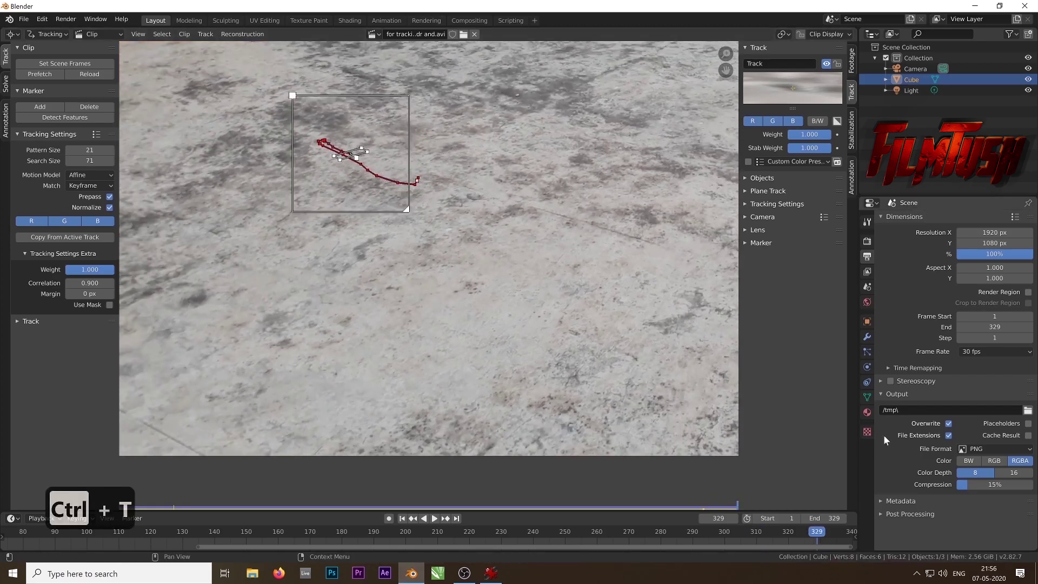
# Play the clip from frame 1 to check the floor marker's track.
pyautogui.click(401, 518)
pyautogui.press('space')
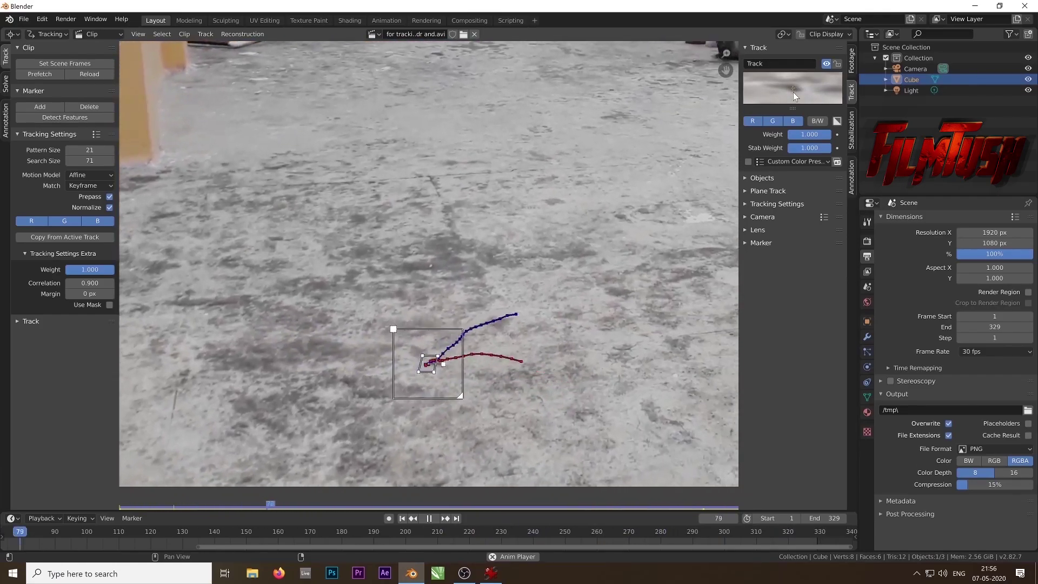
pyautogui.press('space')
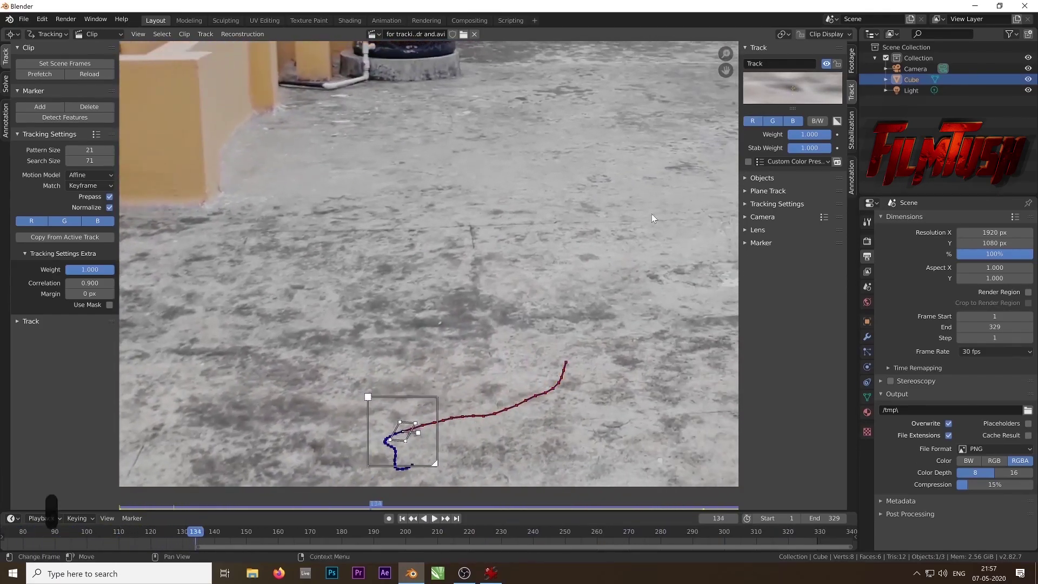
# Lock the first track and add a second marker, Track.001, on another floor spot at frame 1.
pyautogui.click(401, 518)
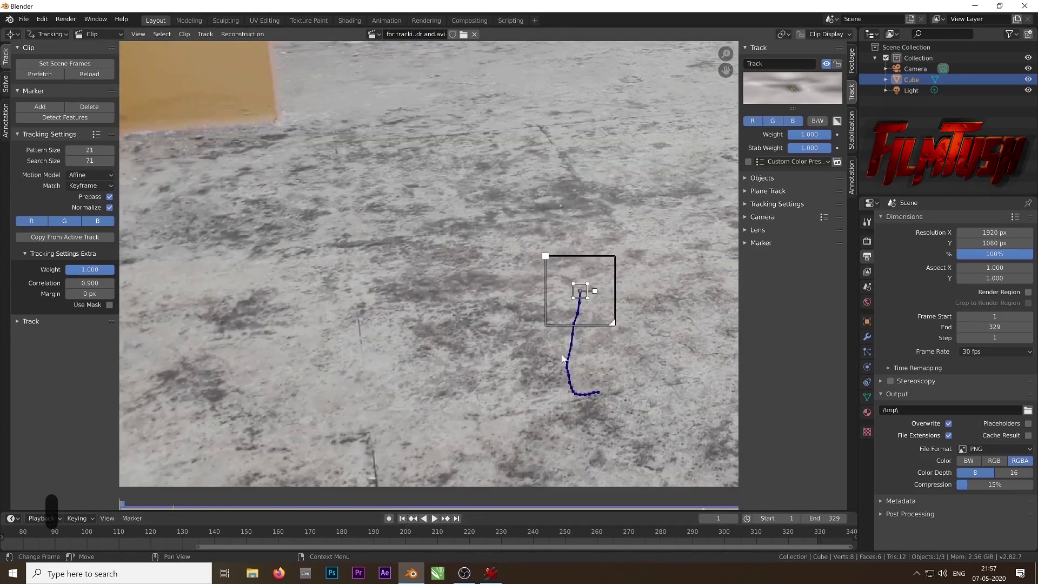
pyautogui.hotkey('ctrl', 'l')
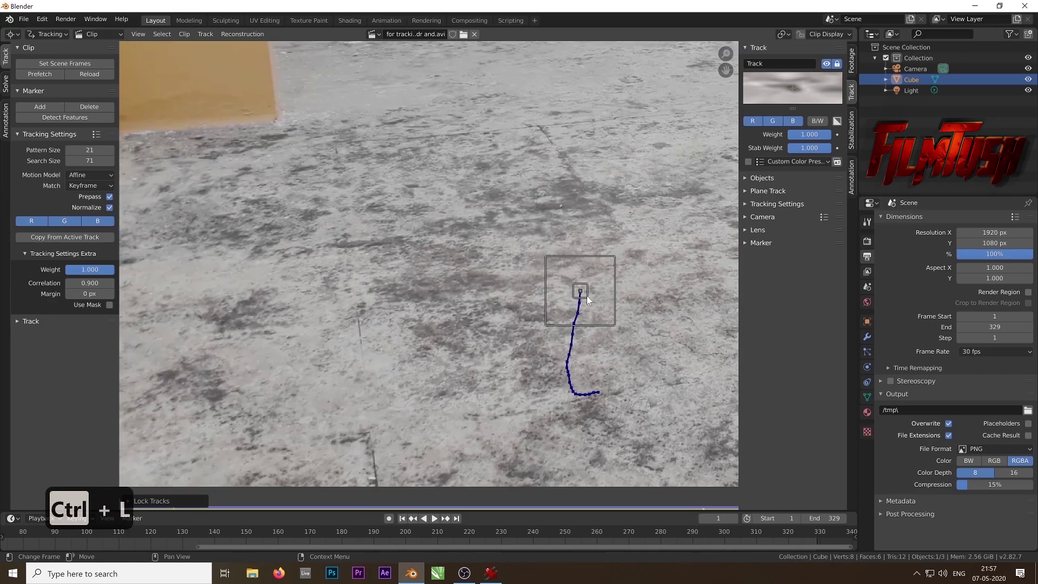
pyautogui.moveTo(637, 327); pyautogui.dragTo(608, 325, button='middle')
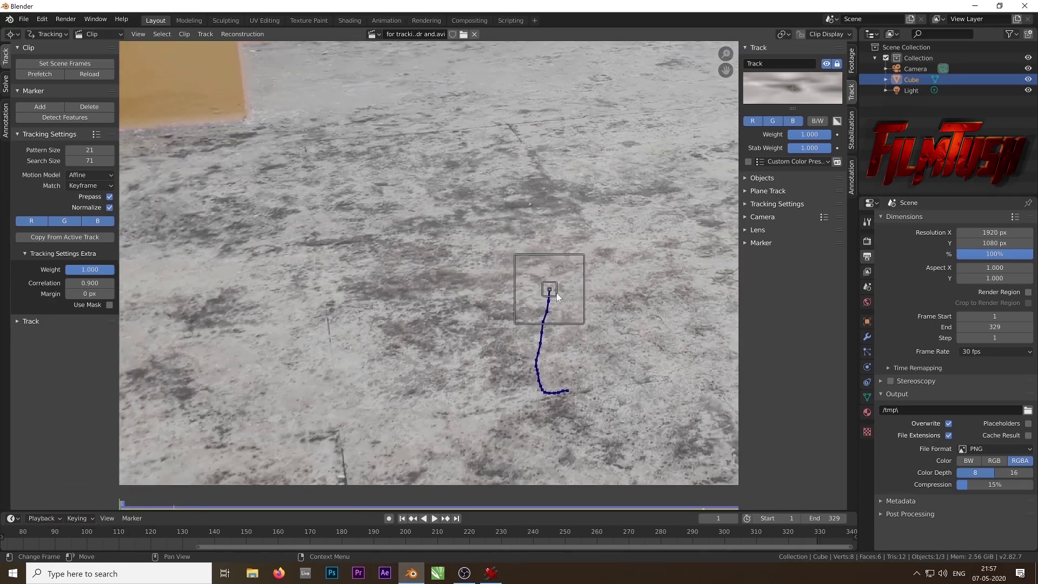
pyautogui.keyDown('ctrl'); pyautogui.hscroll(-5, 387, 400); pyautogui.keyUp('ctrl')
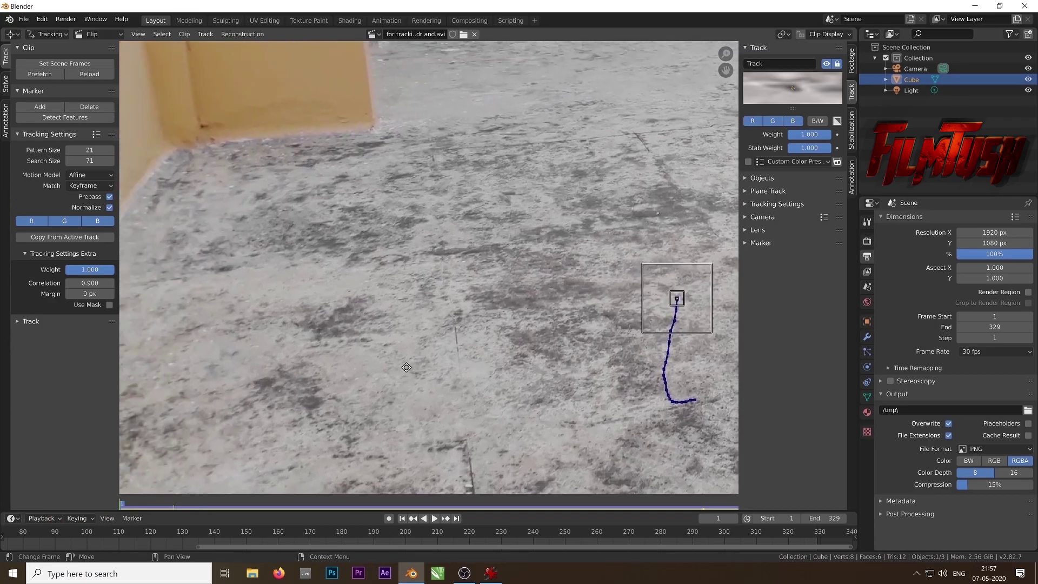
pyautogui.scroll(1, 319, 342)
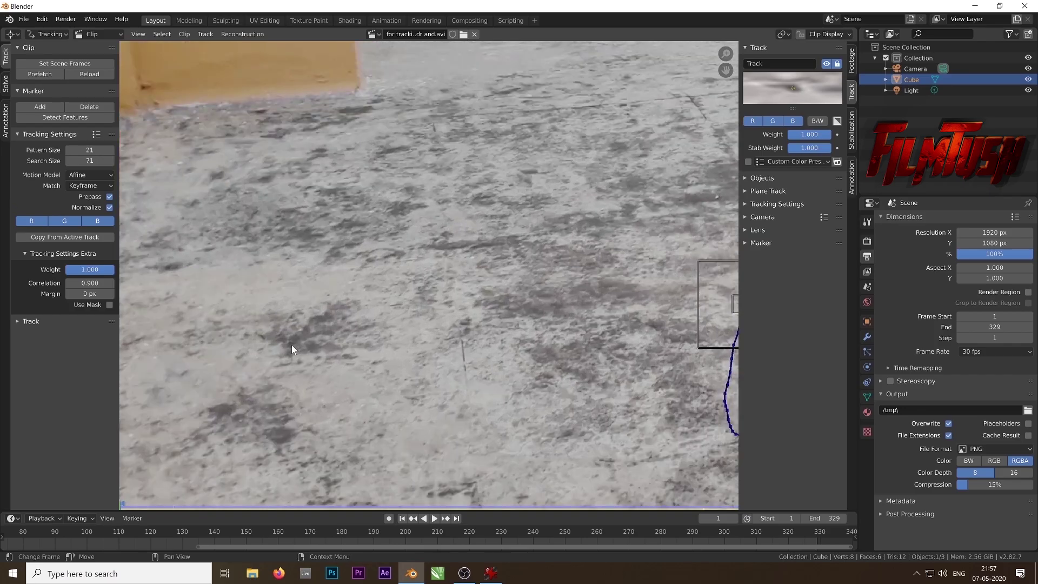
pyautogui.moveTo(290, 344); pyautogui.dragTo(434, 344, button='middle')
pyautogui.keyDown('ctrl'); pyautogui.hscroll(4, 470, 346); pyautogui.keyUp('ctrl')
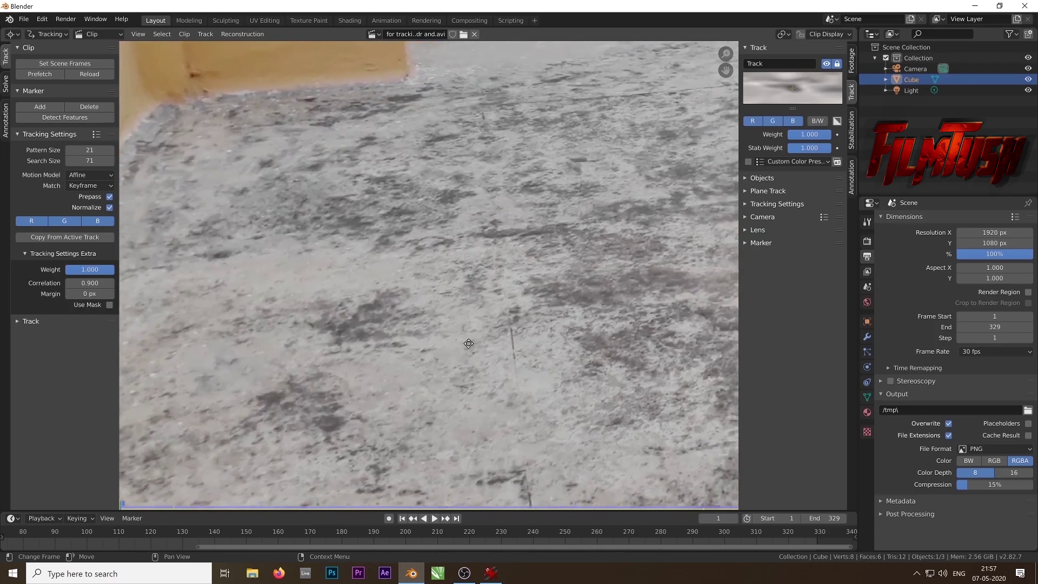
pyautogui.keyDown('ctrl'); pyautogui.click(455, 326); pyautogui.keyUp('ctrl')
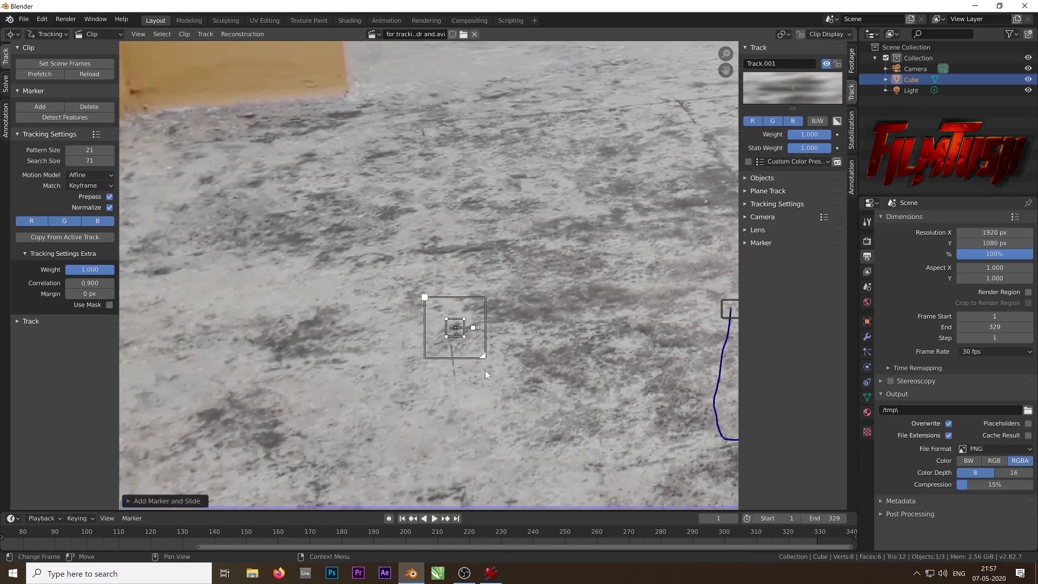
# Track Track.001 forward, enlarge its search area a frame before the drift, and retrack.
pyautogui.click(402, 518)
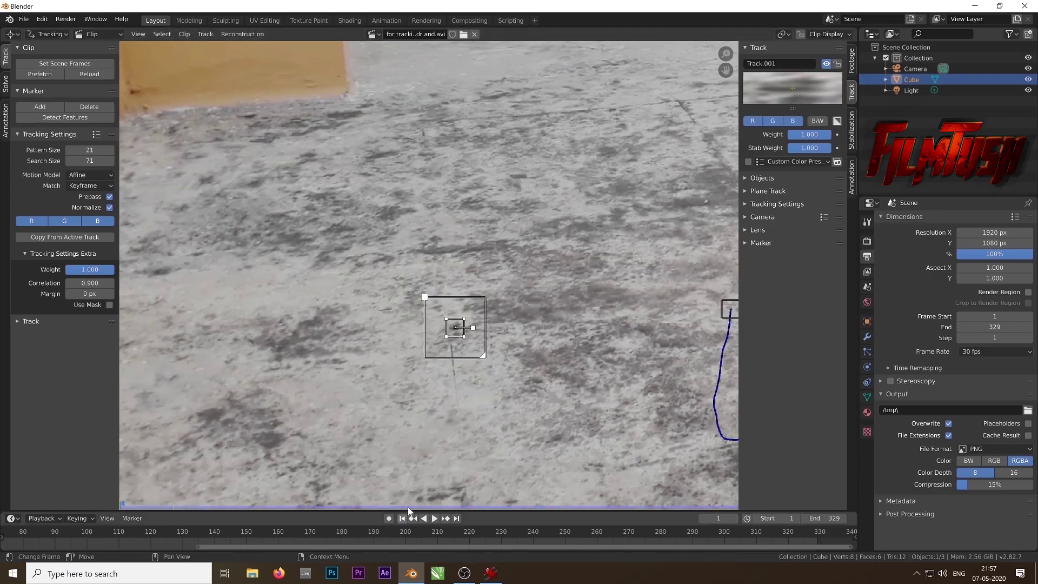
pyautogui.hotkey('ctrl', 't')
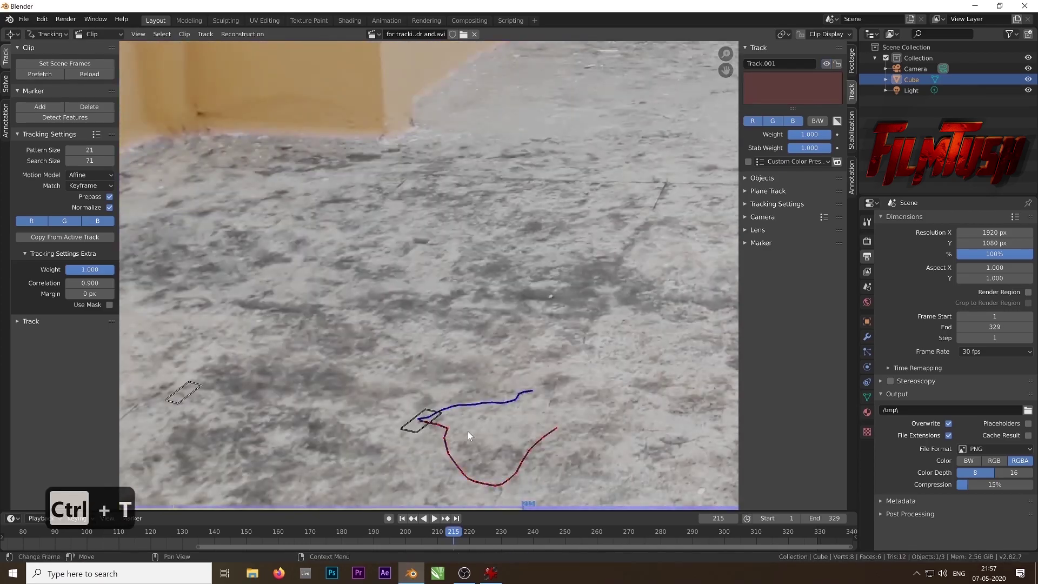
pyautogui.moveTo(468, 431); pyautogui.dragTo(488, 365, button='middle')
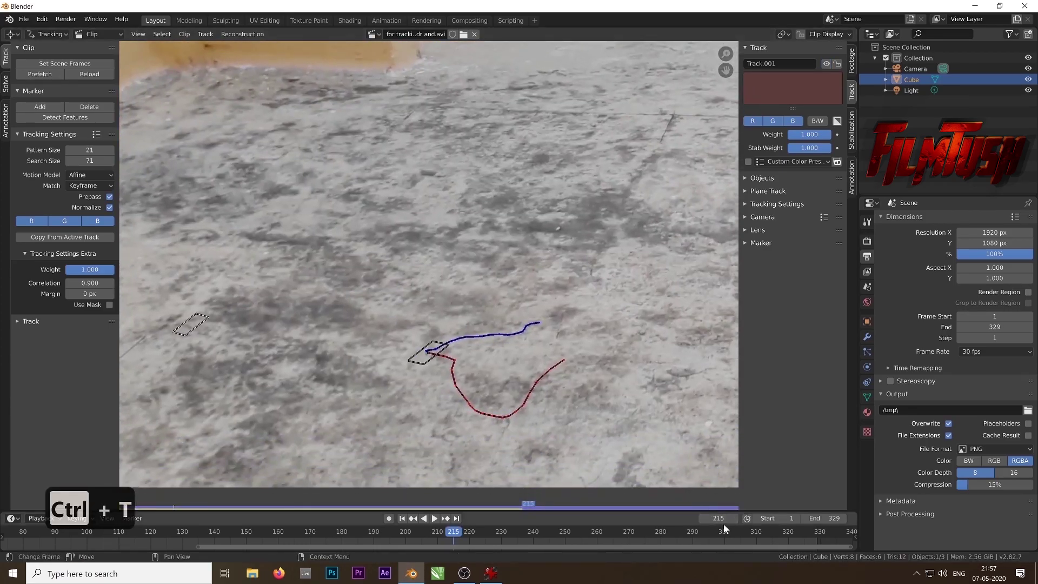
pyautogui.click(705, 520)
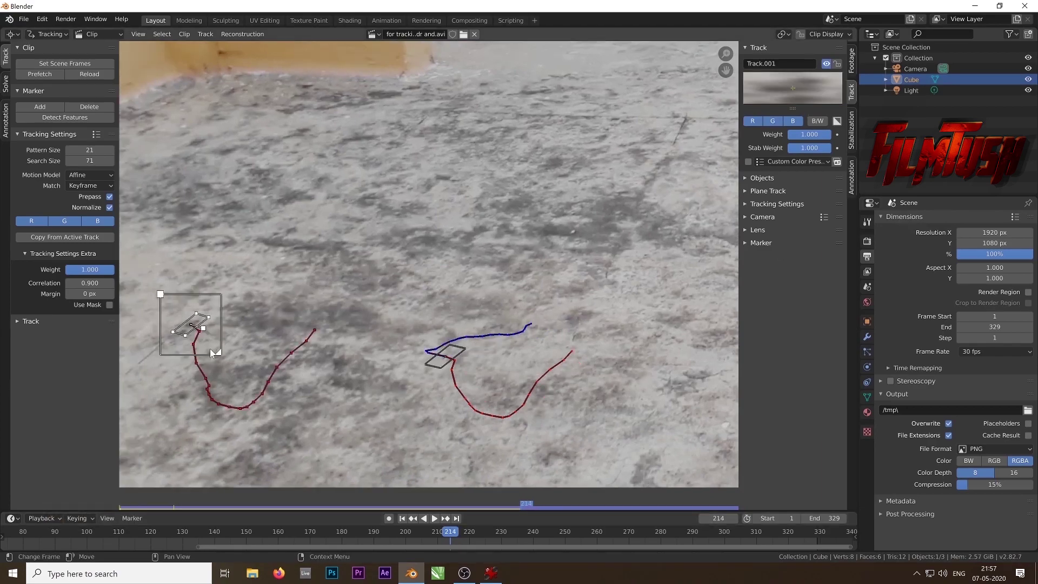
pyautogui.moveTo(218, 352); pyautogui.dragTo(242, 377)
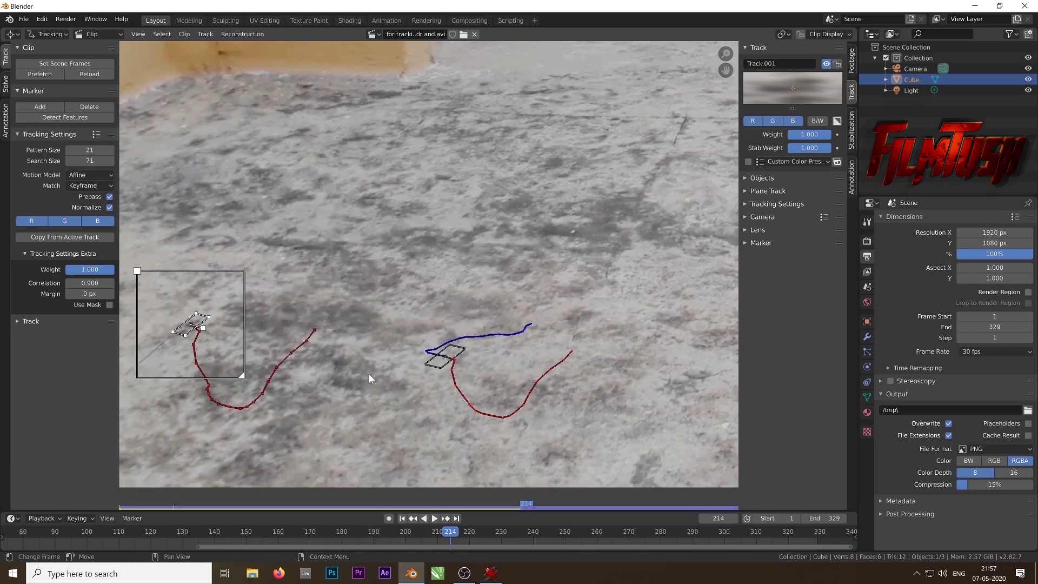
pyautogui.hotkey('ctrl', 't')
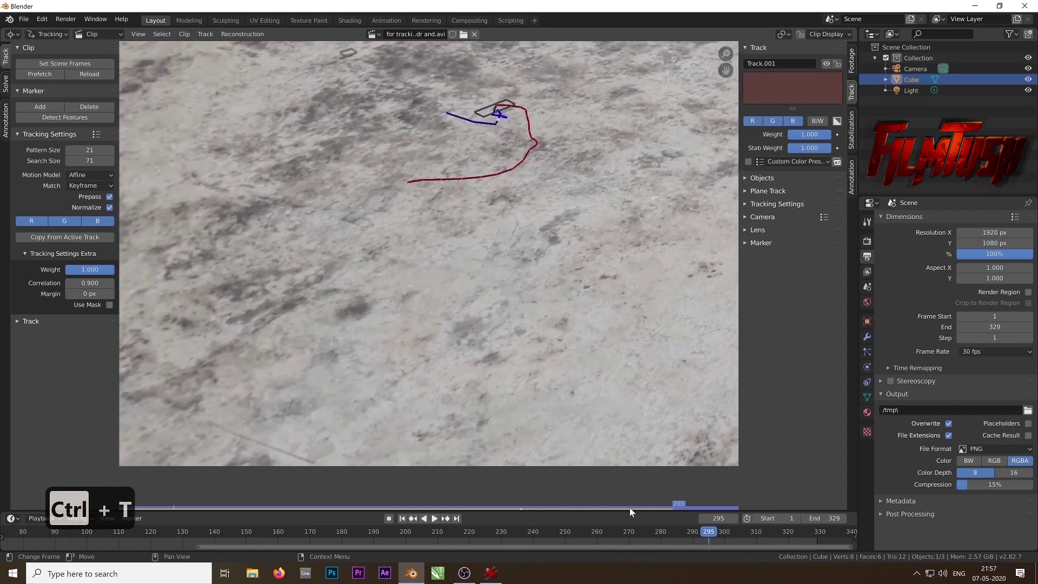
# Delete the drifting Track.001, leaving only the locked first track.
pyautogui.click(702, 520)
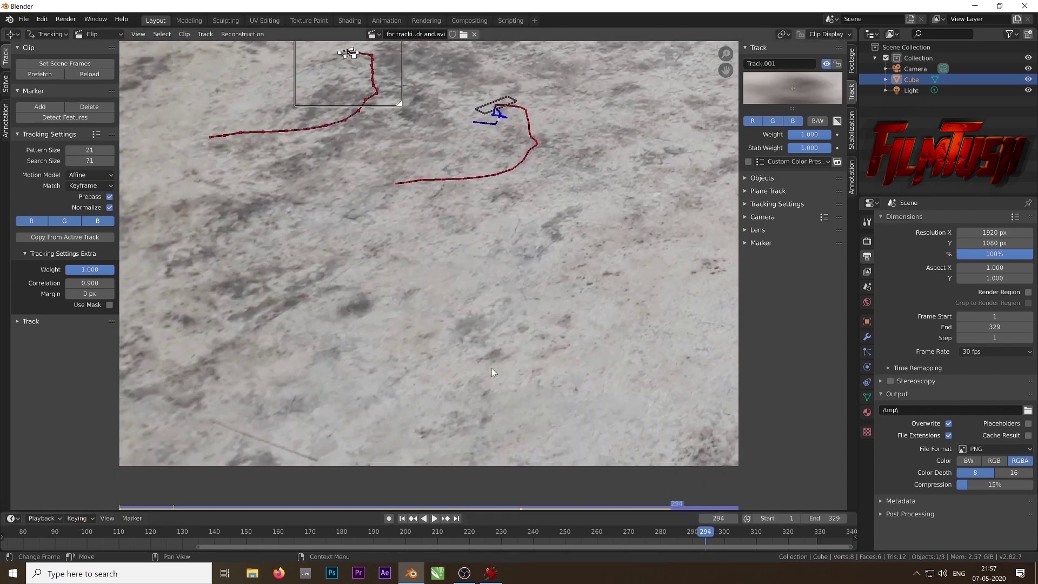
pyautogui.moveTo(473, 358); pyautogui.dragTo(491, 362, button='middle')
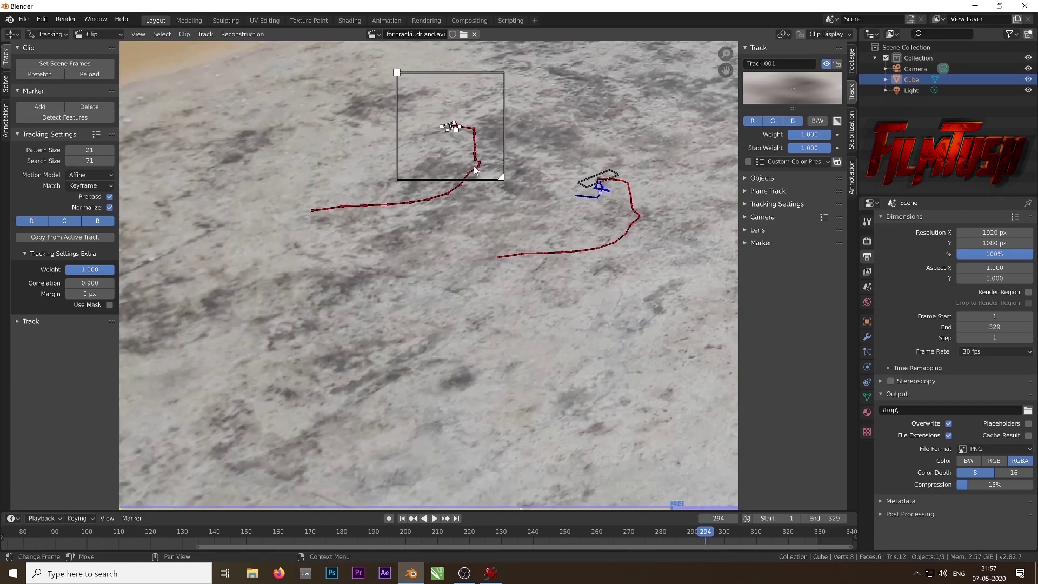
pyautogui.press('Delete')
pyautogui.click(476, 141)
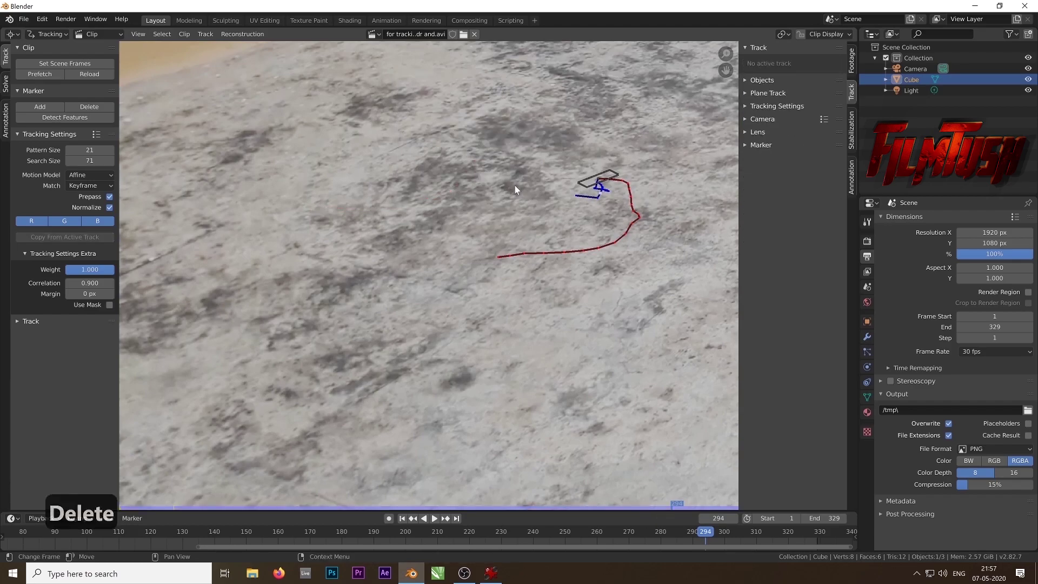
# Add a new Track.001 marker on a different floor feature at frame 1 and reposition it.
pyautogui.click(403, 519)
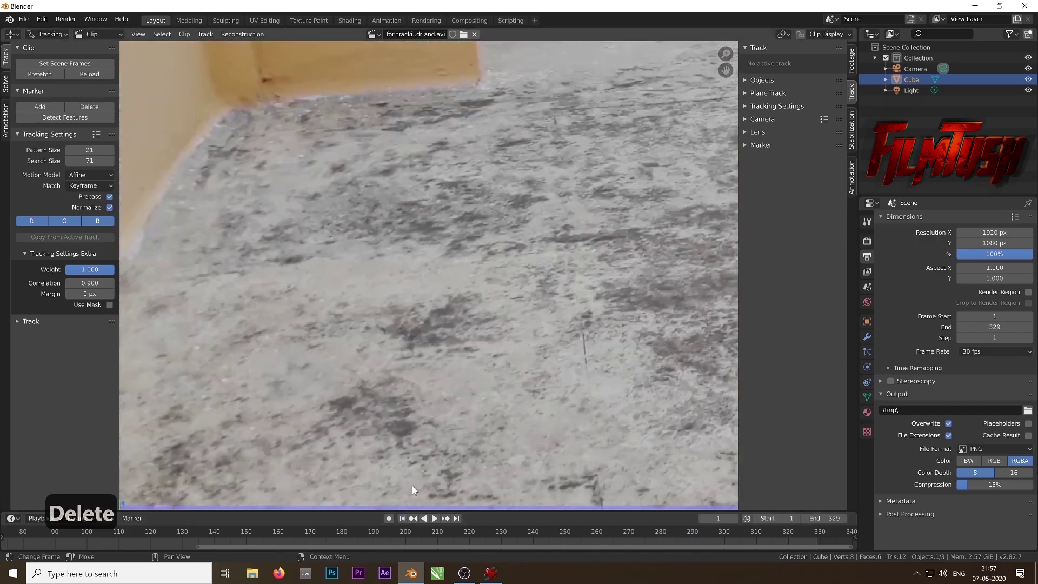
pyautogui.moveTo(667, 414)
pyautogui.mouseDown(button='middle')
pyautogui.moveTo(454, 378)
pyautogui.moveTo(479, 244)
pyautogui.moveTo(407, 298)
pyautogui.mouseUp(button='middle')
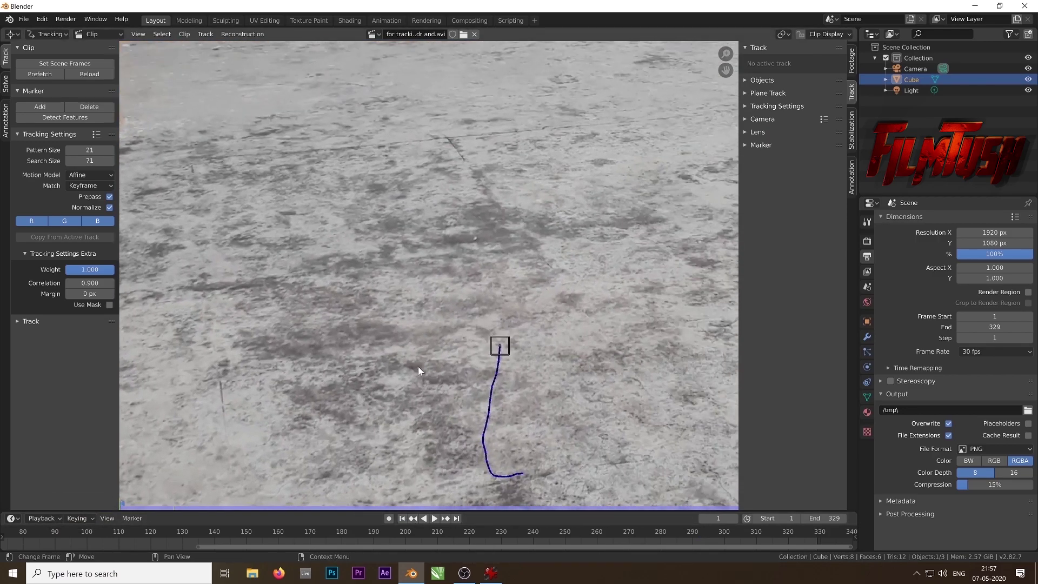
pyautogui.moveTo(417, 371); pyautogui.dragTo(359, 369, button='middle')
pyautogui.scroll(1, 510, 342)
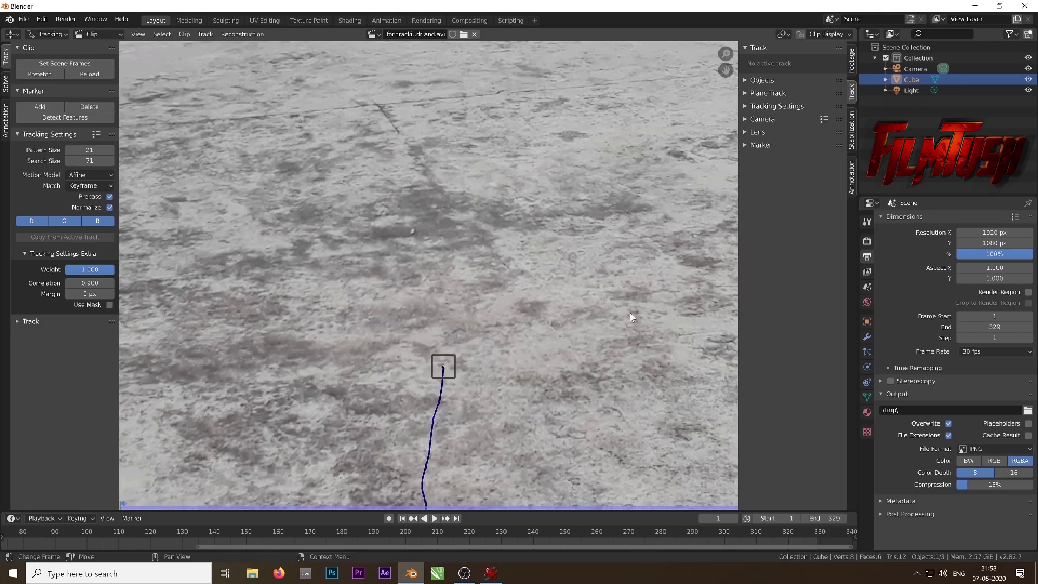
pyautogui.moveTo(625, 312)
pyautogui.mouseDown(button='middle')
pyautogui.moveTo(518, 312)
pyautogui.moveTo(460, 341)
pyautogui.mouseUp(button='middle')
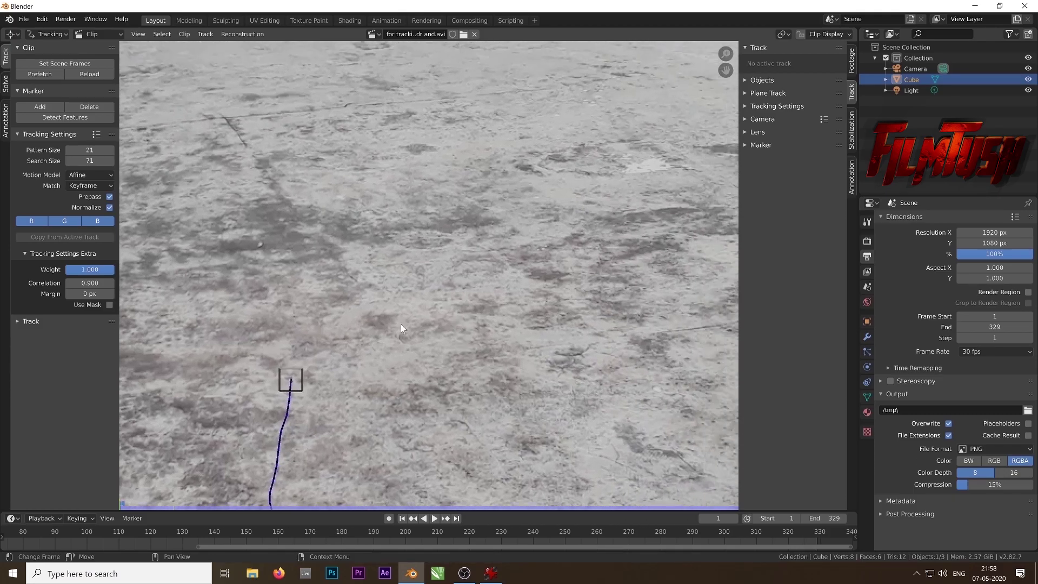
pyautogui.keyDown('ctrl'); pyautogui.click(369, 255); pyautogui.keyUp('ctrl')
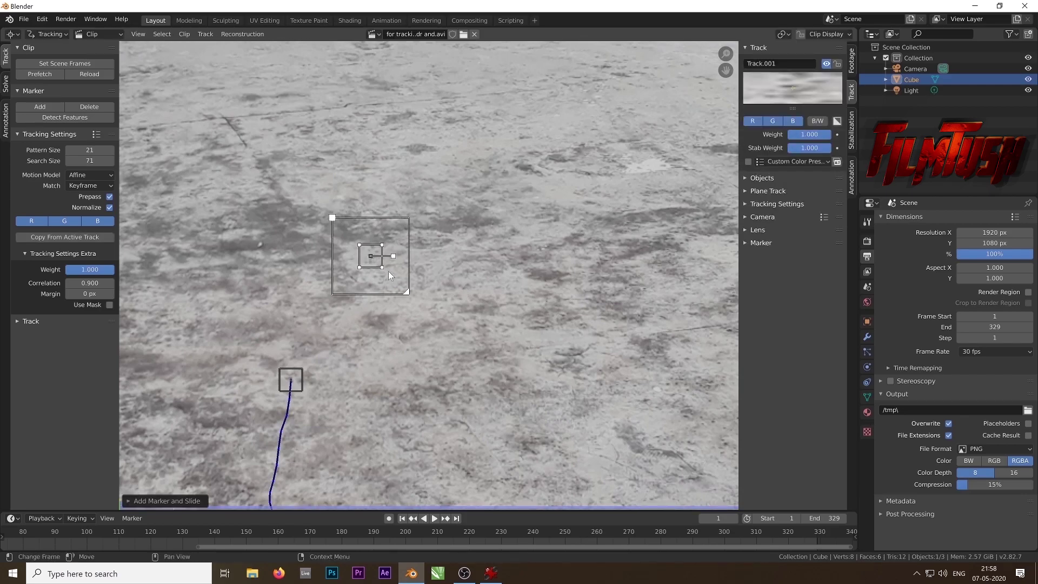
pyautogui.press('g')
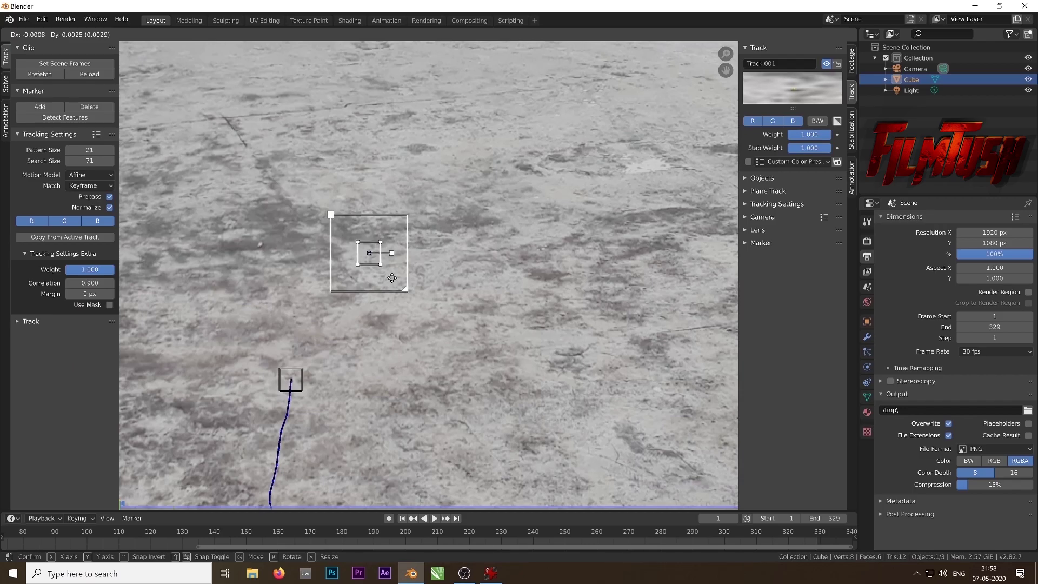
pyautogui.click(392, 279)
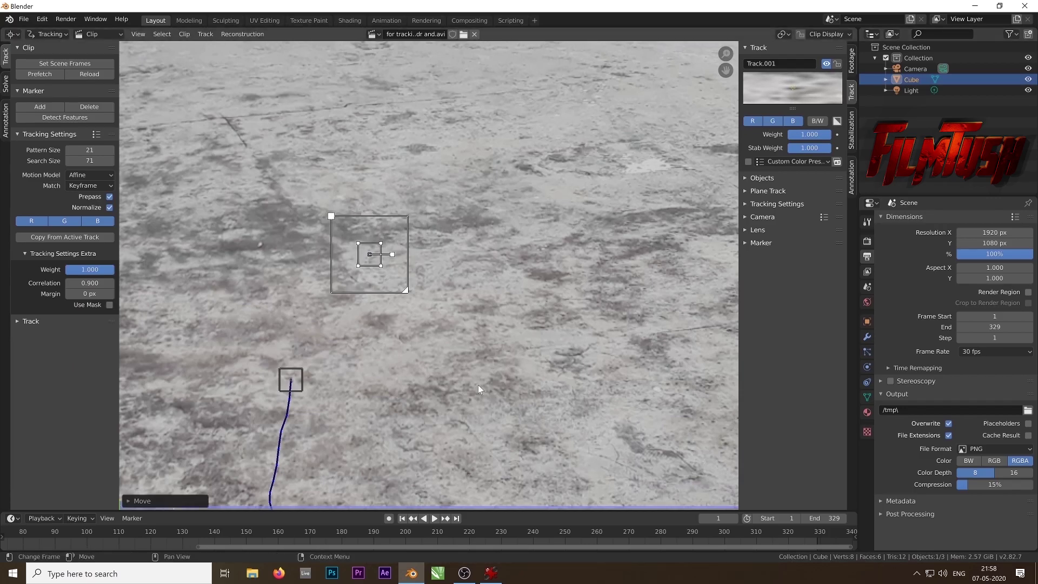
# Track the new marker forward to frame 329, enlarging its search area after frame 215.
pyautogui.click(403, 519)
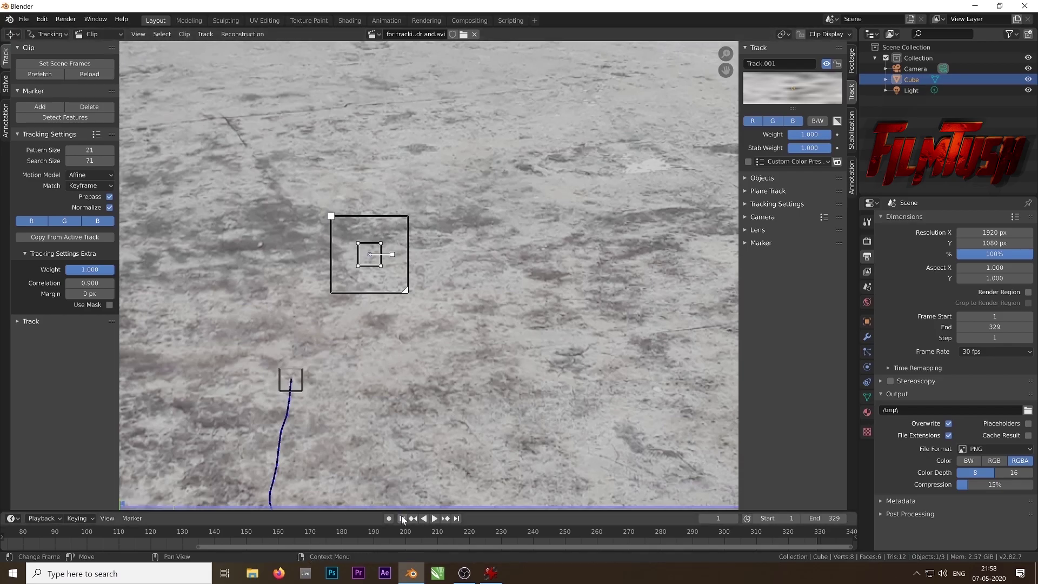
pyautogui.hotkey('ctrl', 't')
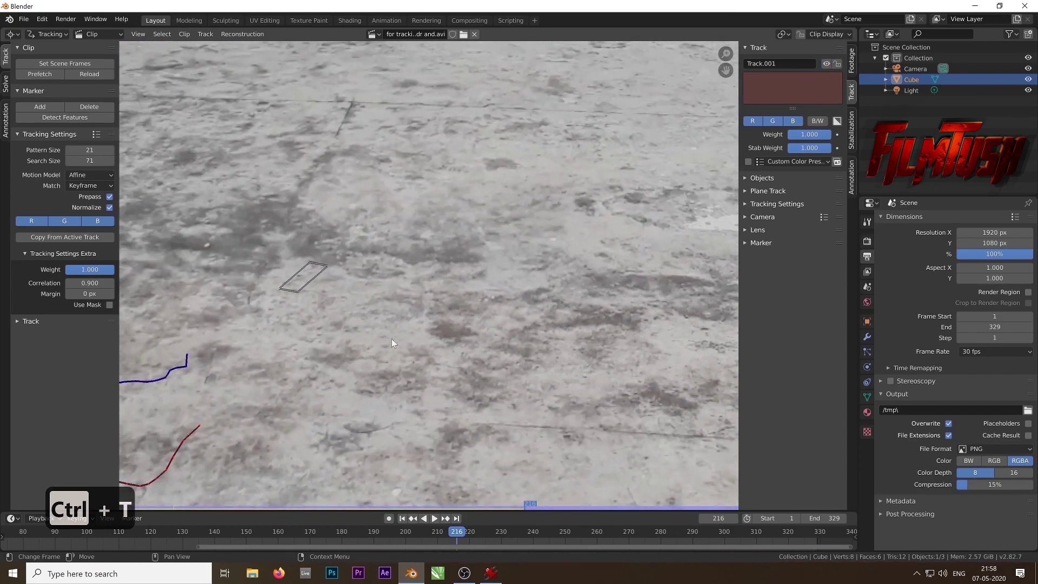
pyautogui.click(703, 517)
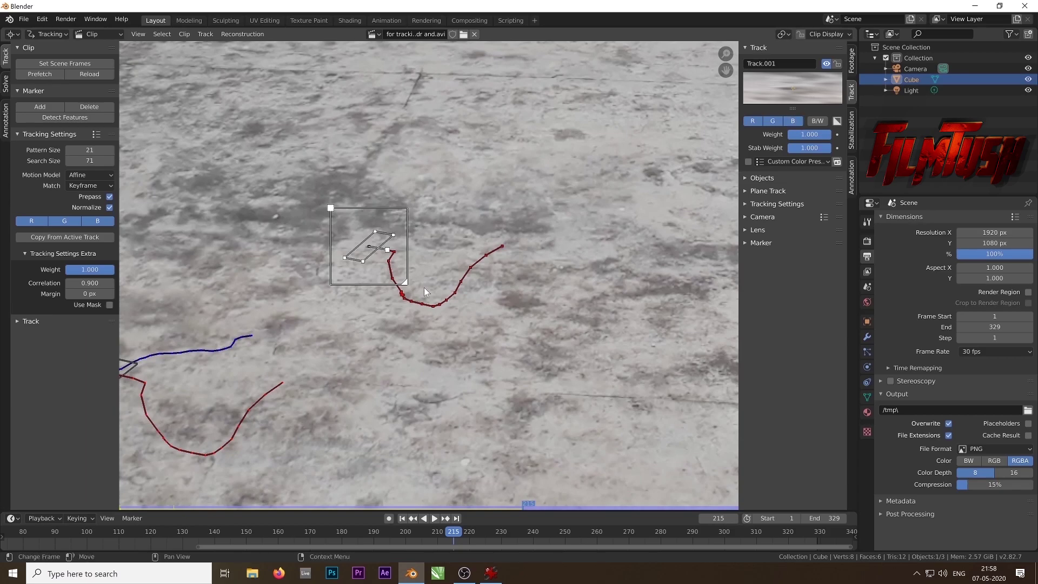
pyautogui.moveTo(407, 284); pyautogui.dragTo(419, 297)
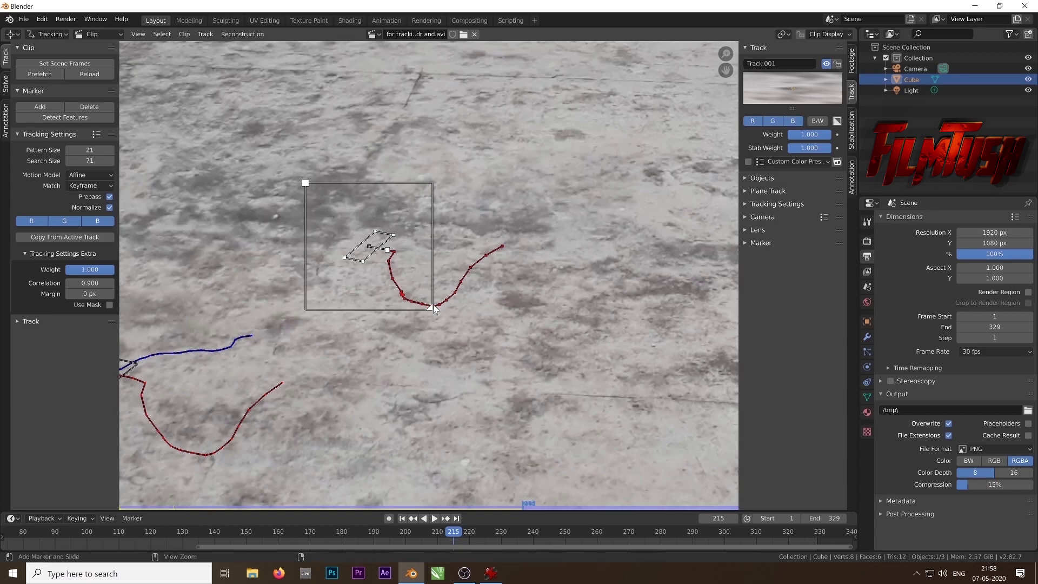
pyautogui.hotkey('ctrl', 't')
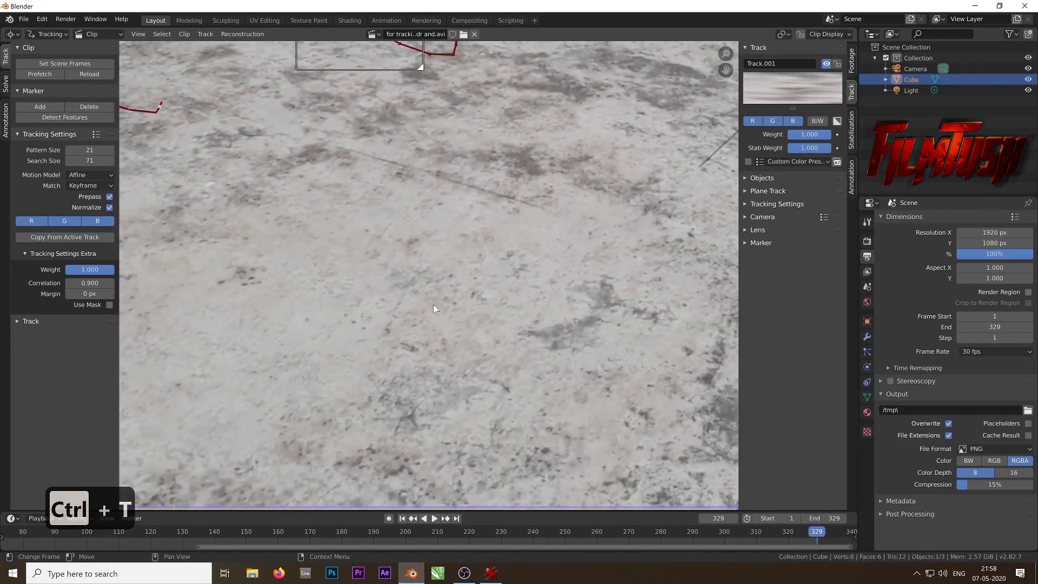
# Play and scrub through the clip to review the tracks, stopping at frame 61.
pyautogui.click(401, 518)
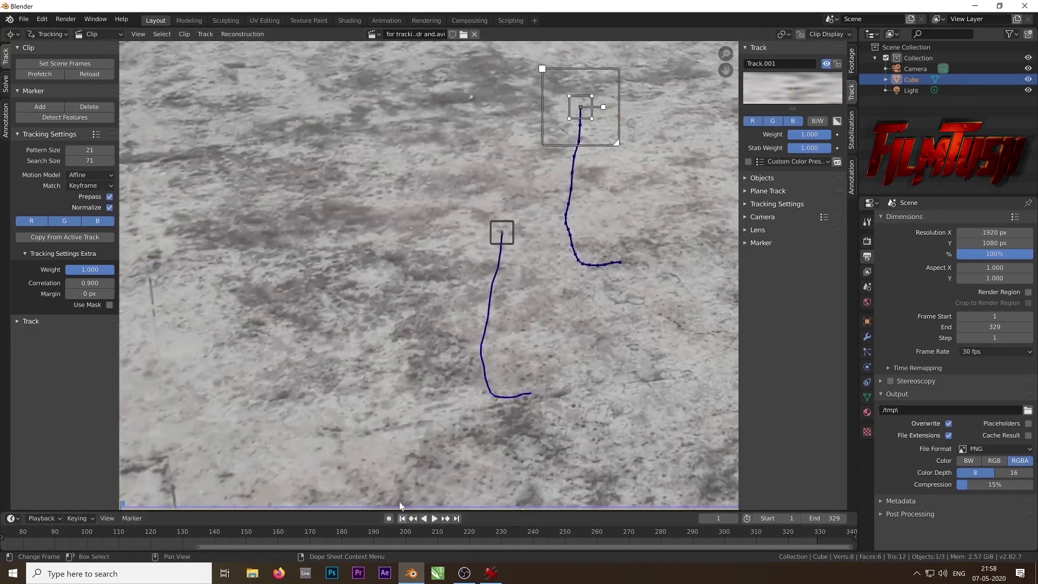
pyautogui.press('space')
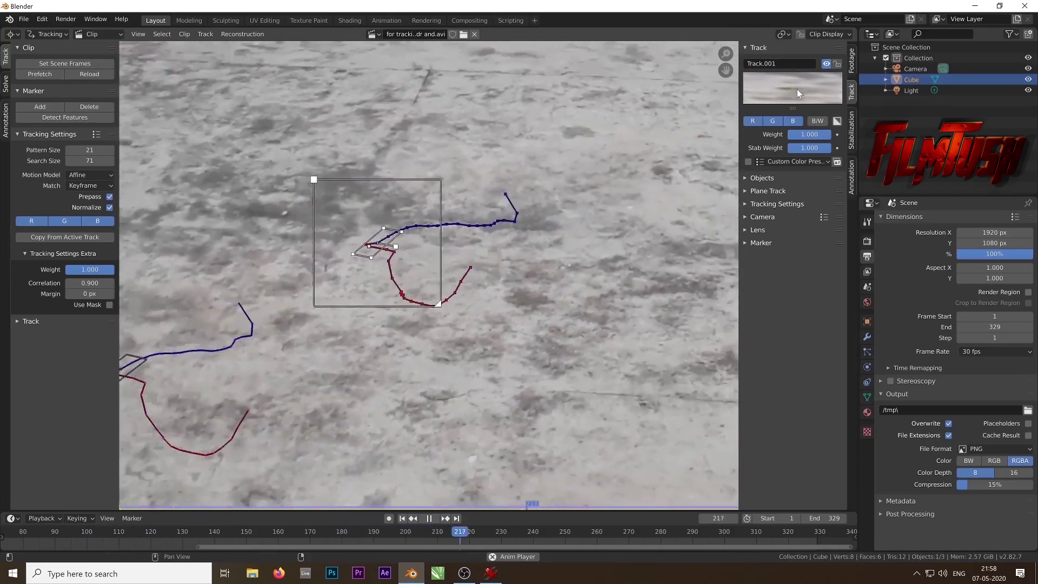
pyautogui.press('space')
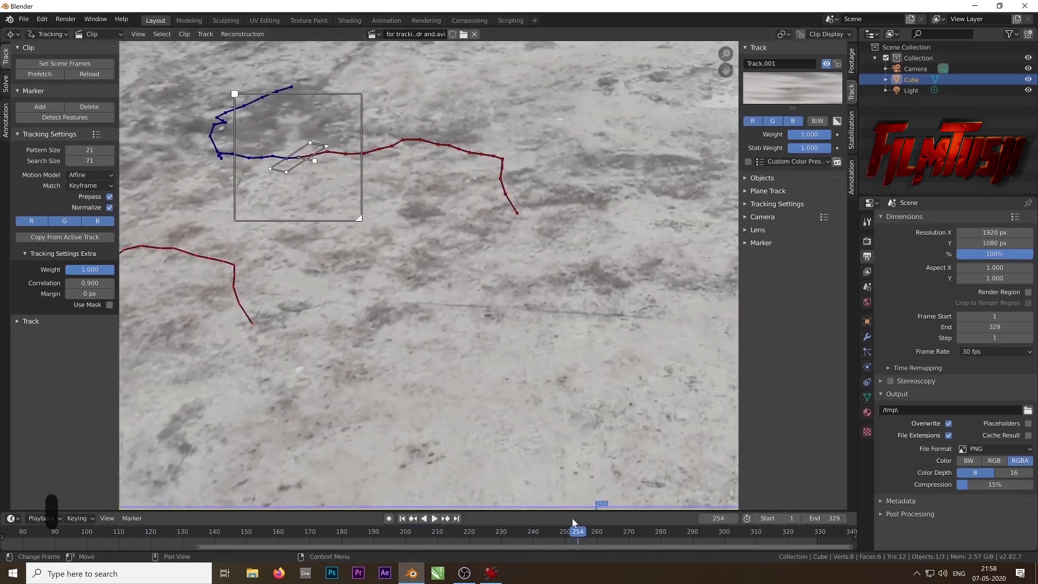
pyautogui.moveTo(579, 534); pyautogui.dragTo(404, 556)
pyautogui.press('space')
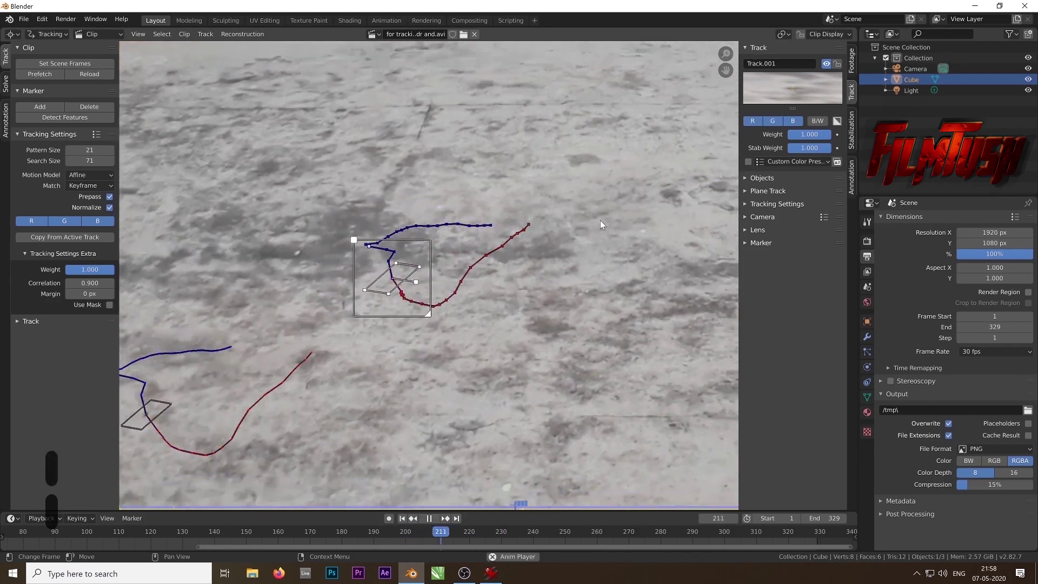
pyautogui.press('space')
pyautogui.click(701, 521)
pyautogui.click(702, 521)
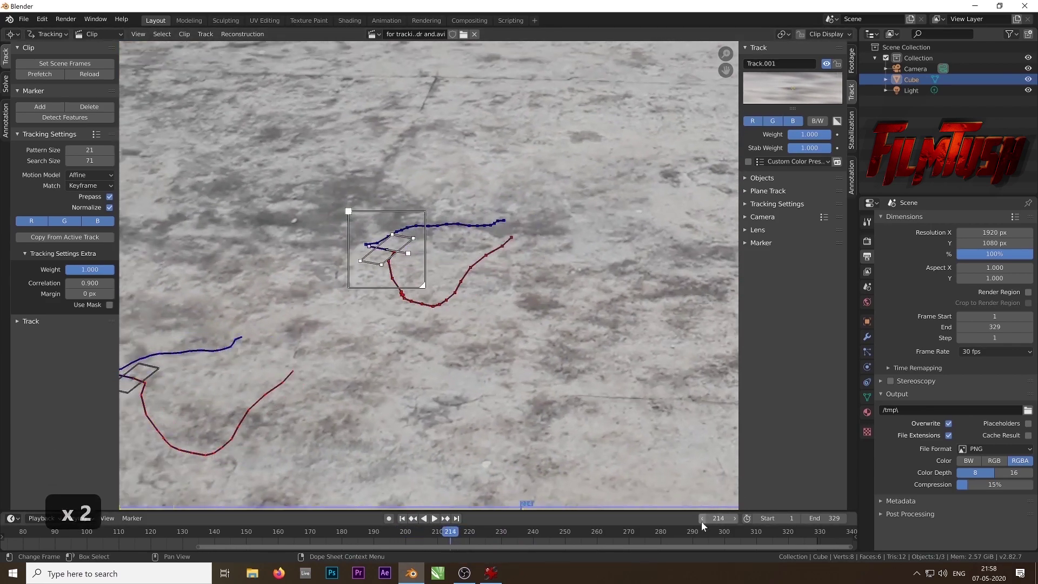
pyautogui.click(735, 518)
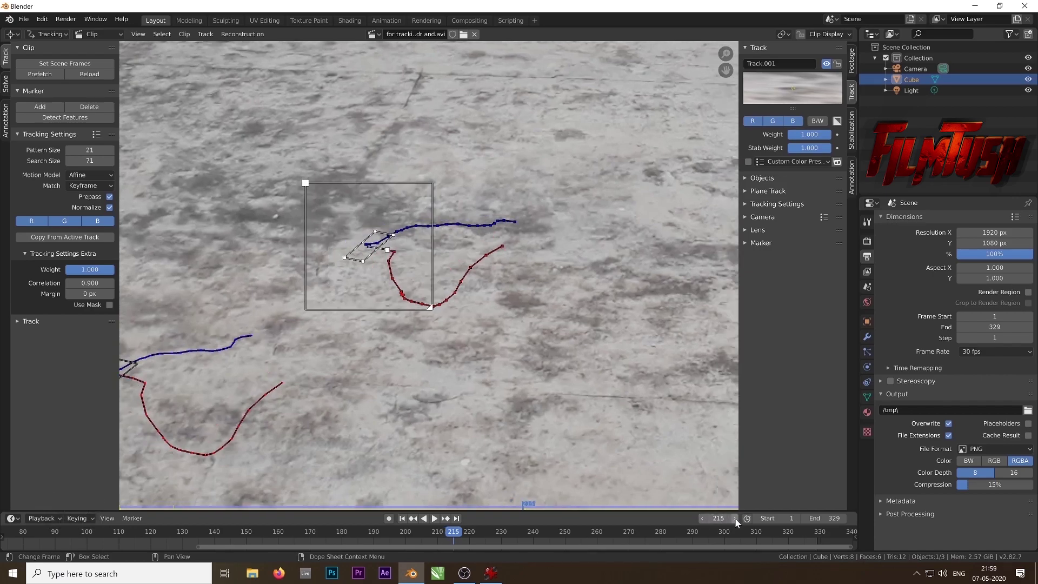
pyautogui.press('space')
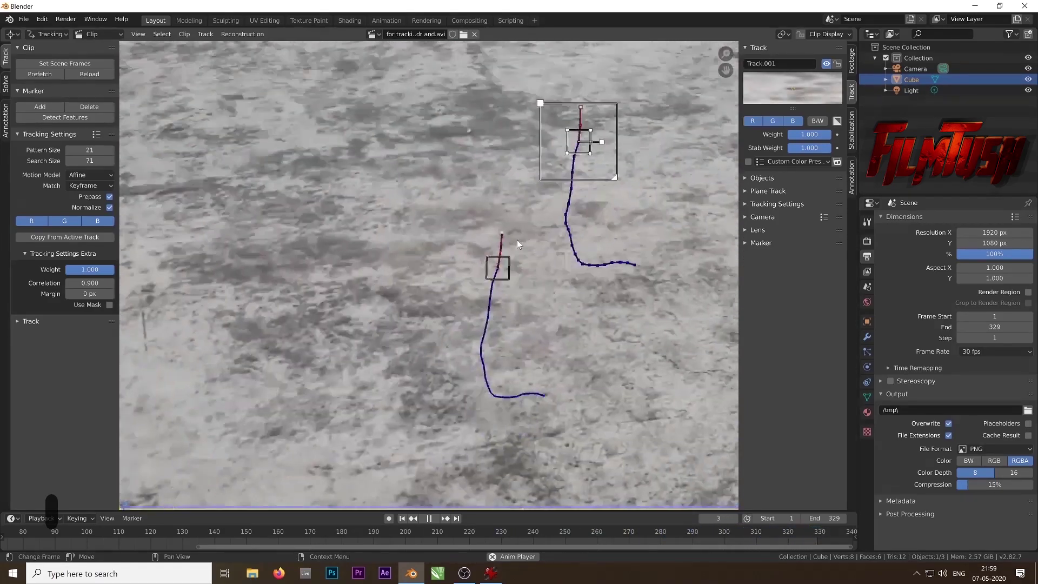
pyautogui.press('space')
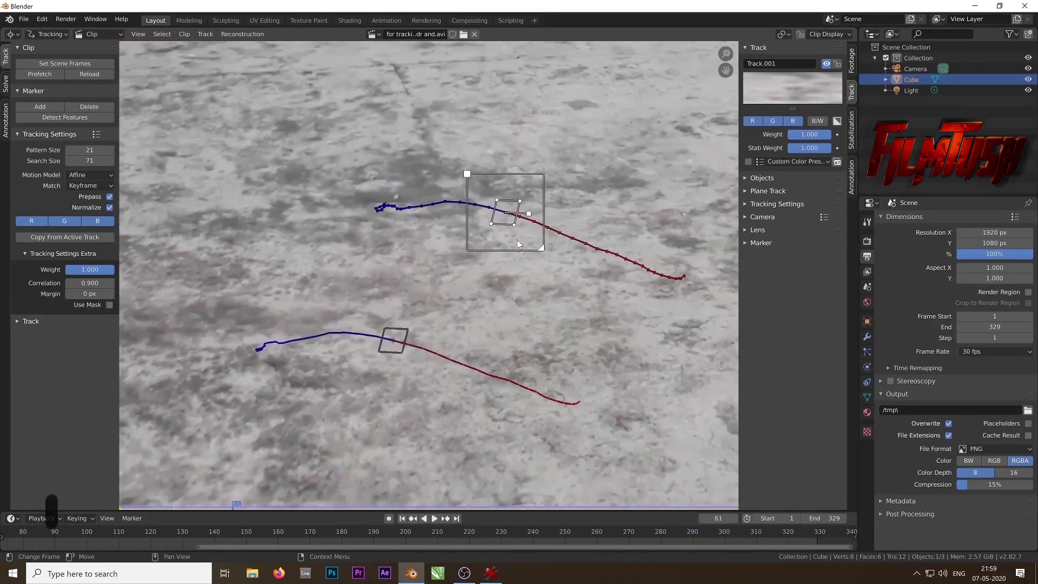
# Lock Track.001 and bring a bare patch of rooftop floor into view.
pyautogui.hotkey('ctrl', 'l')
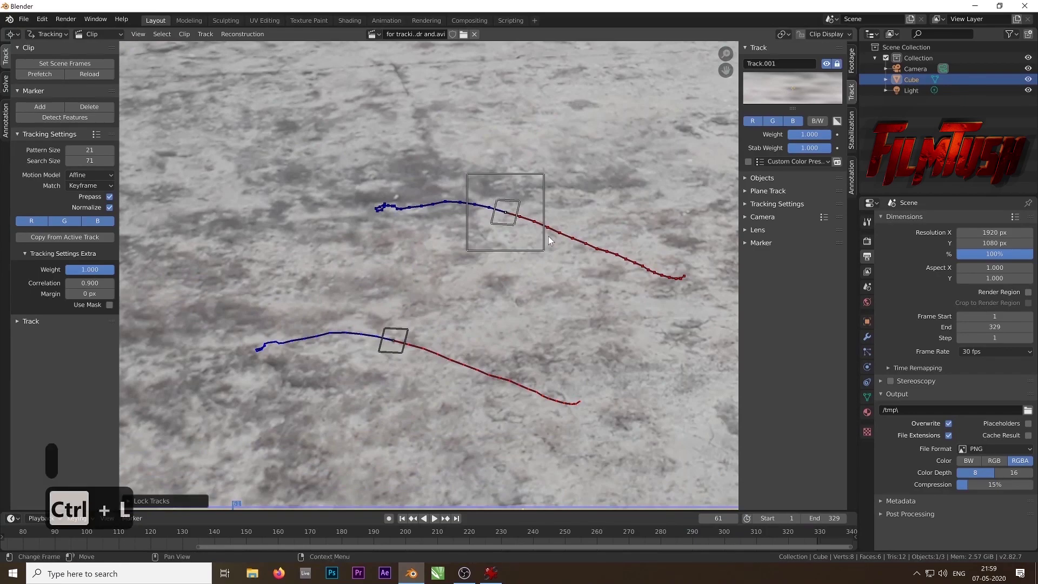
pyautogui.scroll(-2, 552, 241)
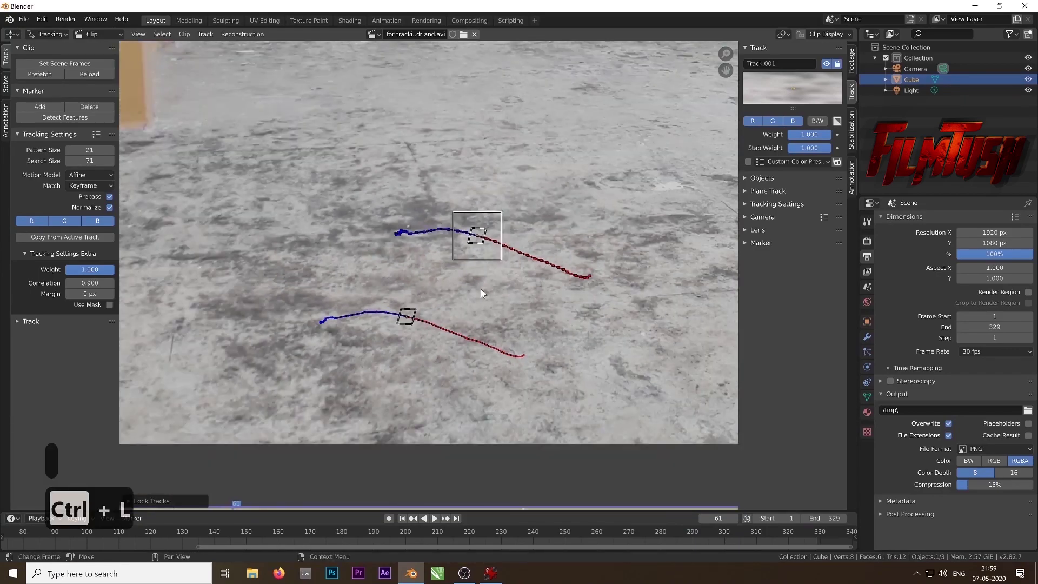
pyautogui.moveTo(480, 288); pyautogui.dragTo(294, 330, button='middle')
pyautogui.scroll(2, 523, 326)
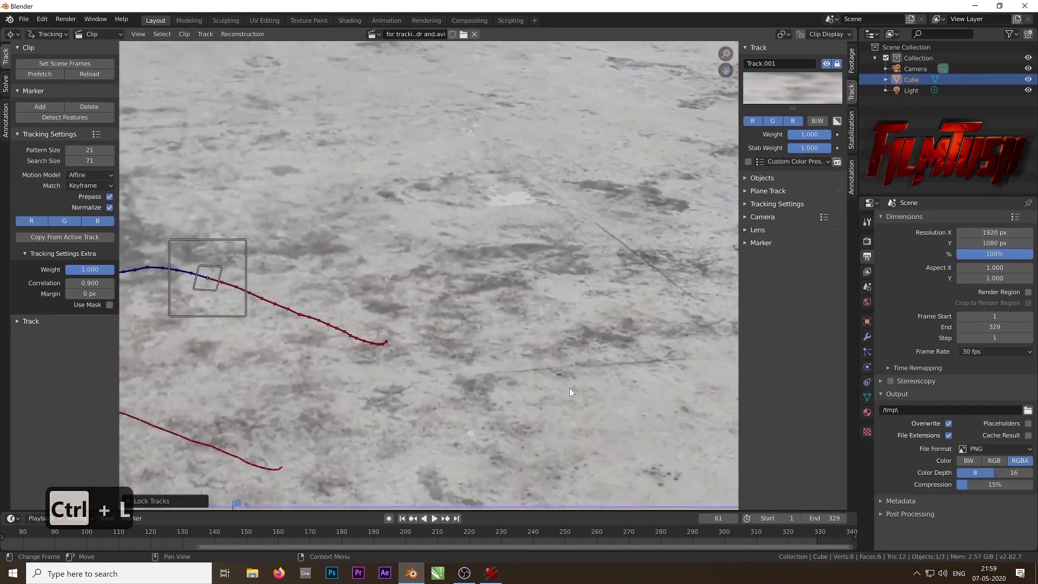
pyautogui.moveTo(569, 387); pyautogui.dragTo(514, 353, button='middle')
# Add a new floor marker at frame 1, move it to another spot, and track it forward.
pyautogui.keyDown('ctrl'); pyautogui.click(504, 338); pyautogui.keyUp('ctrl')
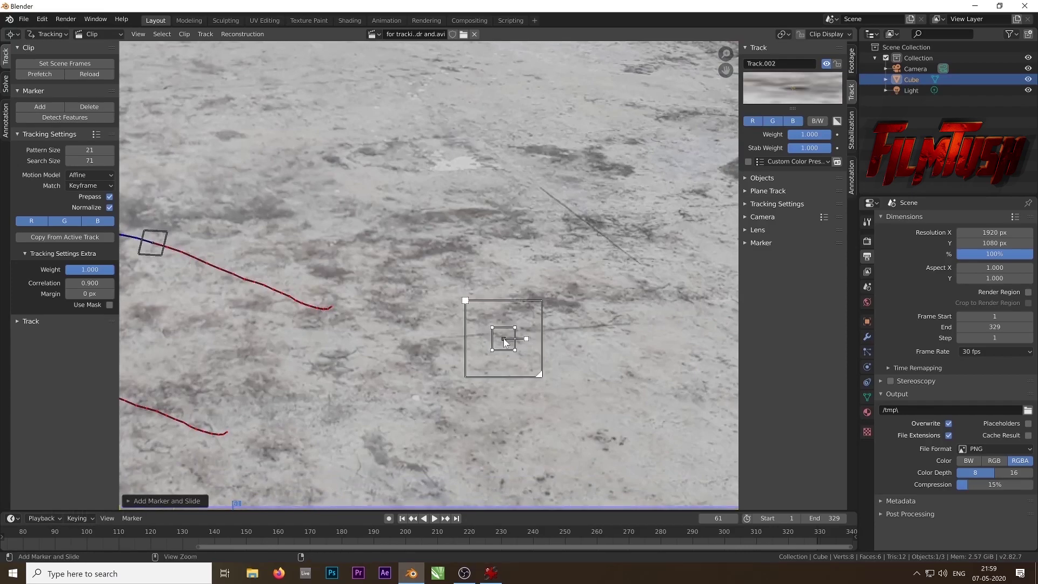
pyautogui.scroll(-4, 591, 326)
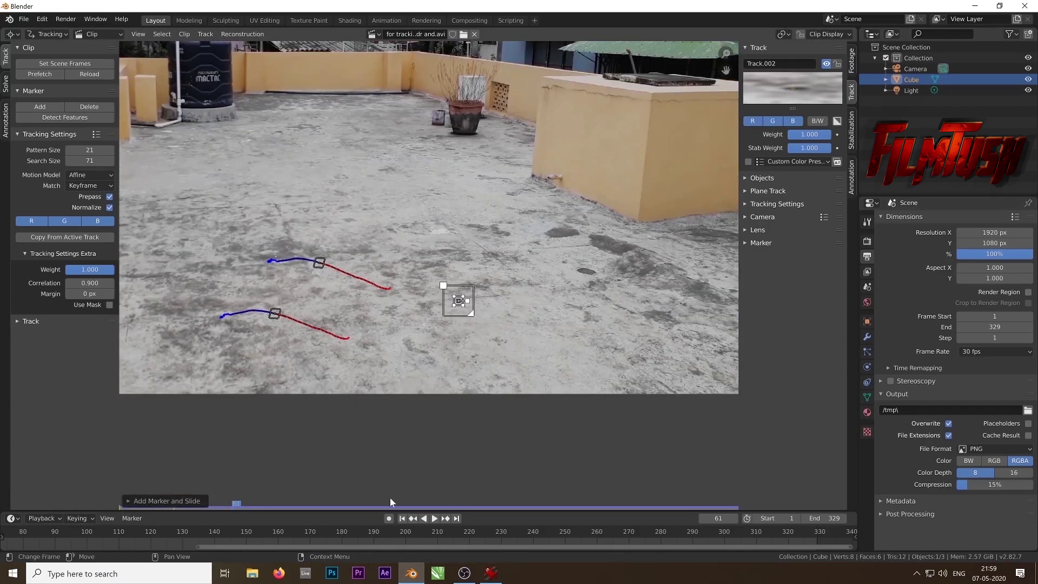
pyautogui.click(401, 517)
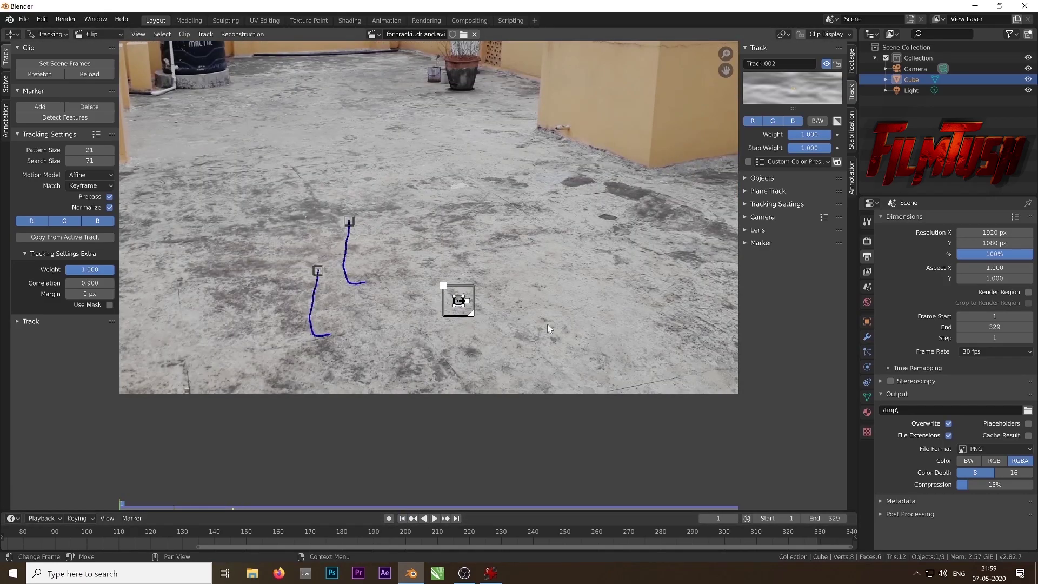
pyautogui.moveTo(538, 319); pyautogui.dragTo(436, 355, button='middle')
pyautogui.scroll(1, 435, 354)
pyautogui.moveTo(373, 355)
pyautogui.mouseDown()
pyautogui.moveTo(433, 347)
pyautogui.moveTo(424, 357)
pyautogui.moveTo(366, 332)
pyautogui.mouseUp()
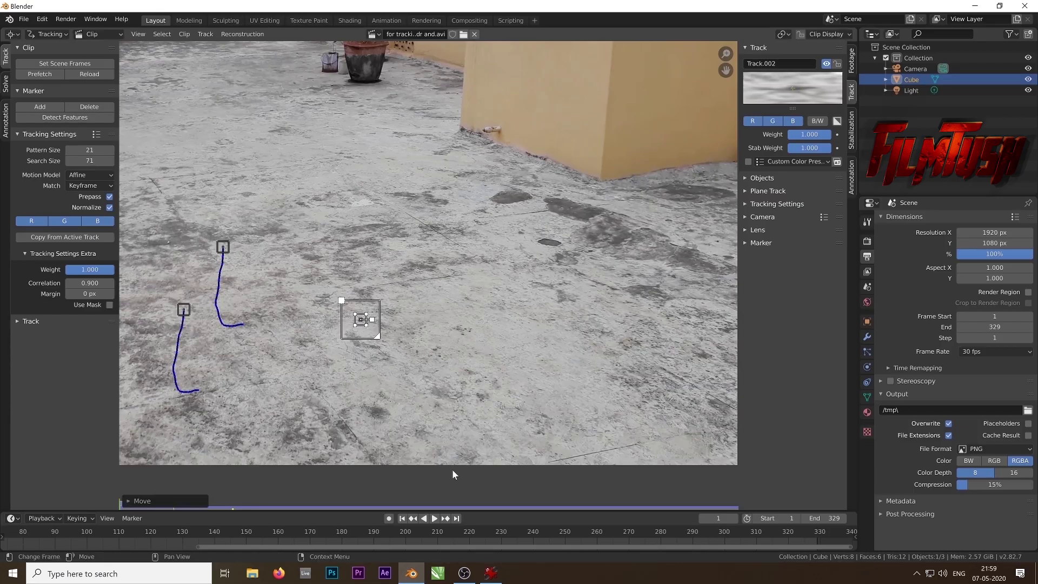
pyautogui.hotkey('ctrl', 't')
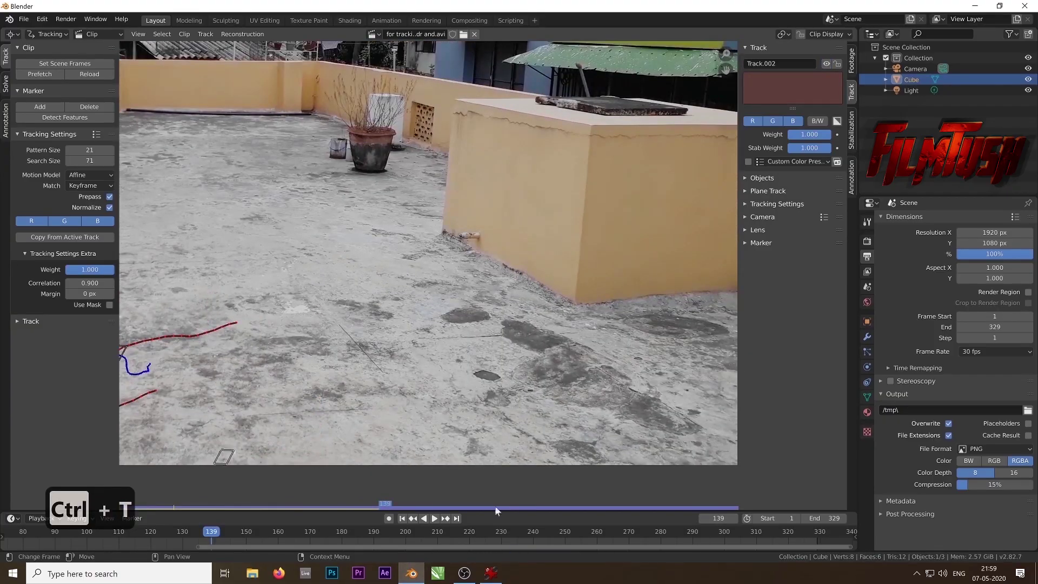
# Delete the failed new track, Track.002.
pyautogui.click(702, 518)
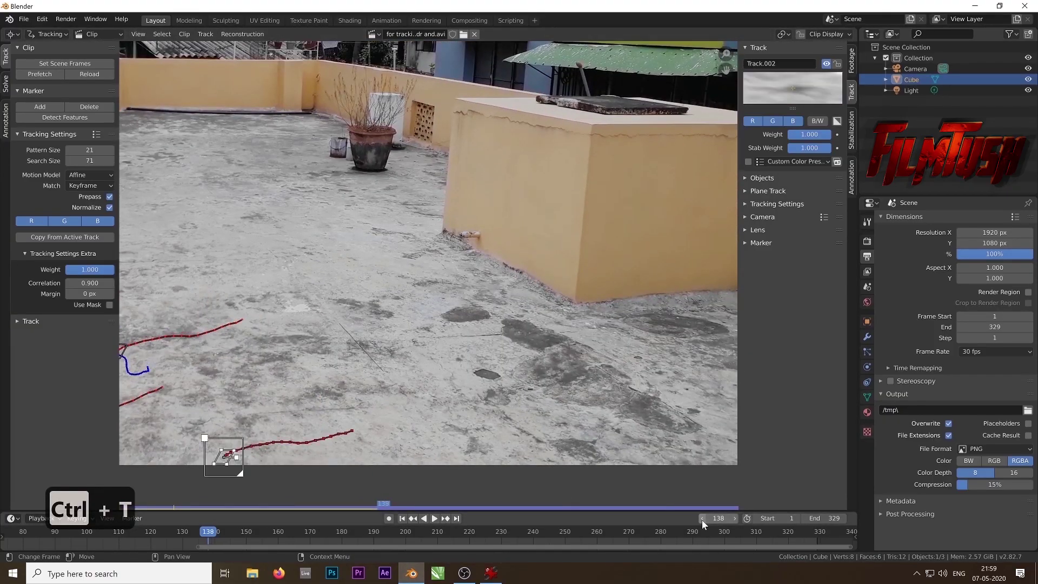
pyautogui.moveTo(236, 464); pyautogui.dragTo(358, 340, button='middle')
pyautogui.press('Delete')
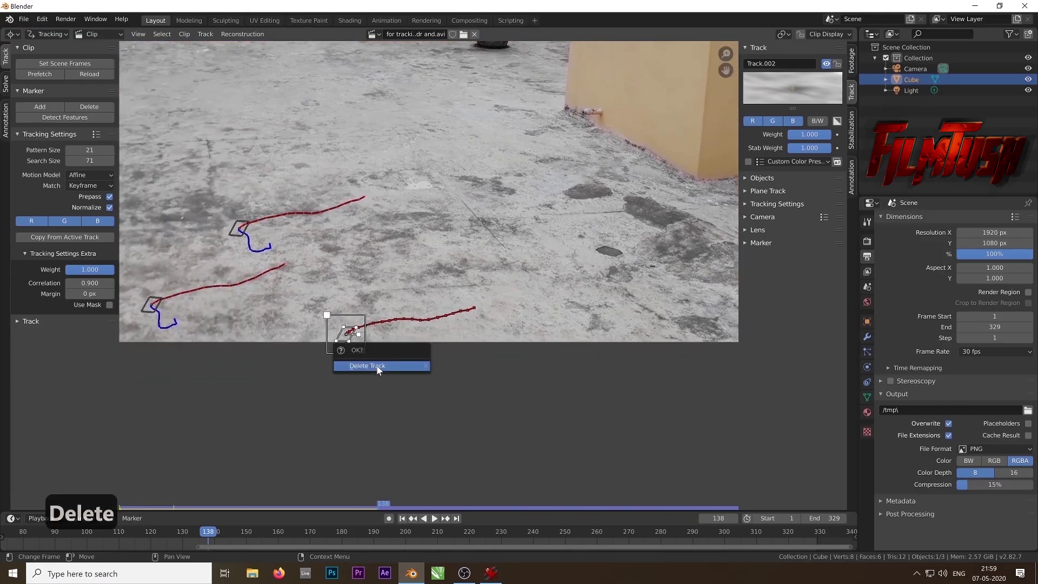
pyautogui.click(378, 365)
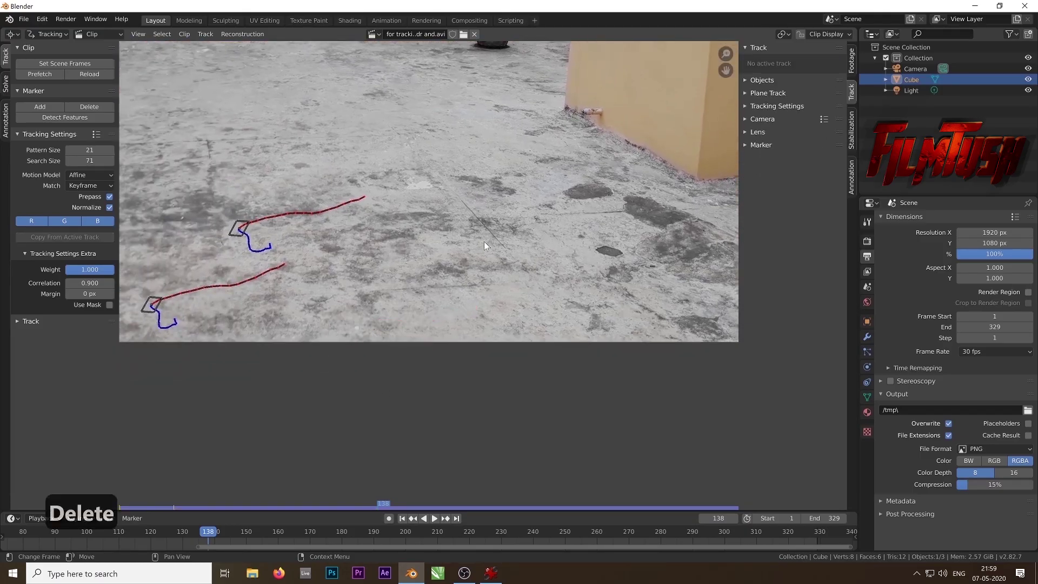
# Make the timeline area taller and jump to frame 150.
pyautogui.click(402, 517)
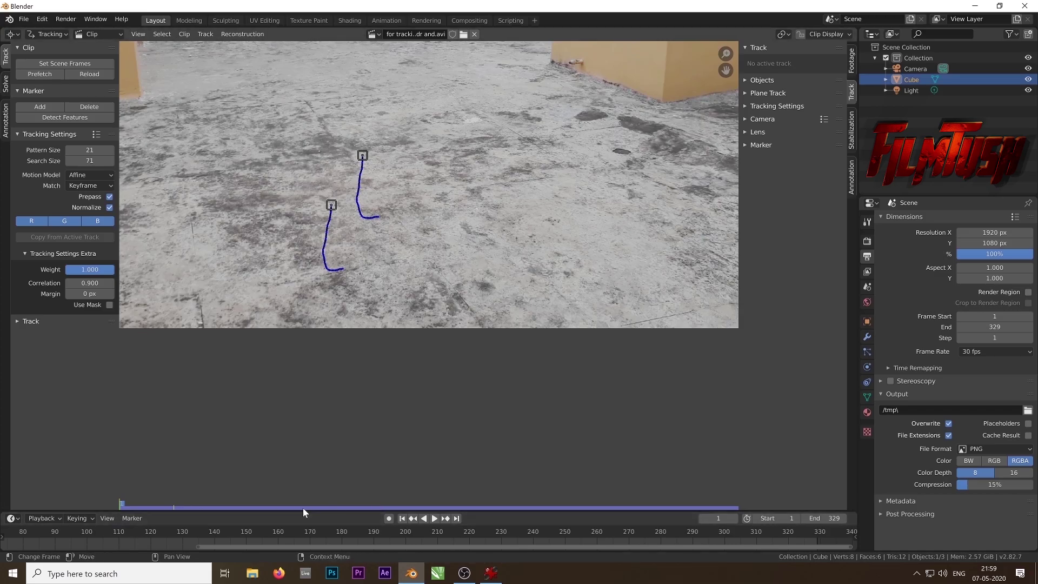
pyautogui.moveTo(303, 509); pyautogui.dragTo(311, 461)
pyautogui.click(248, 485)
# Scrub the clip, then at frame 1 add a new marker up and right of the tracks.
pyautogui.moveTo(250, 484); pyautogui.dragTo(339, 527)
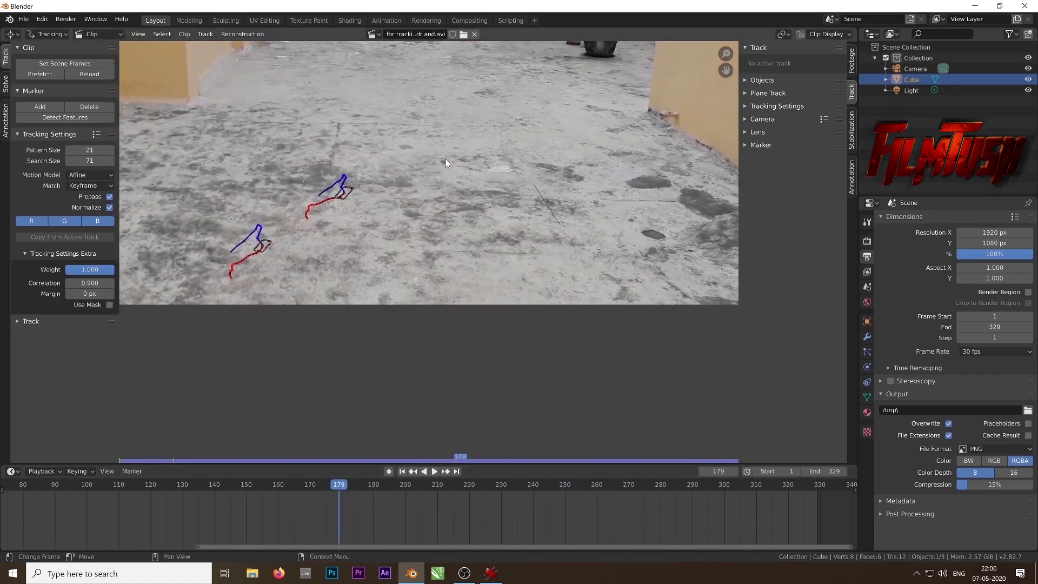
pyautogui.click(401, 473)
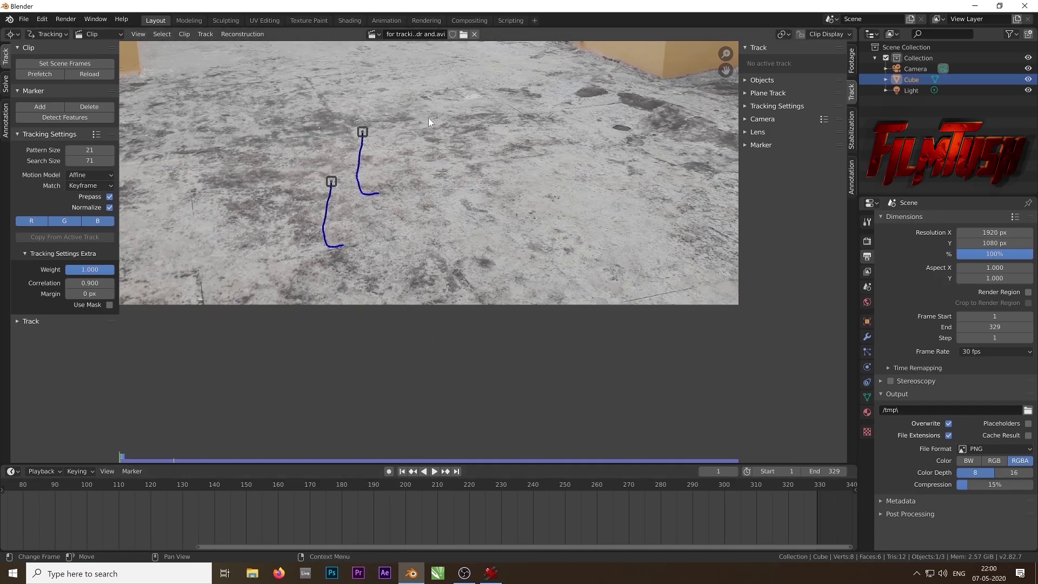
pyautogui.keyDown('ctrl'); pyautogui.click(432, 141); pyautogui.keyUp('ctrl')
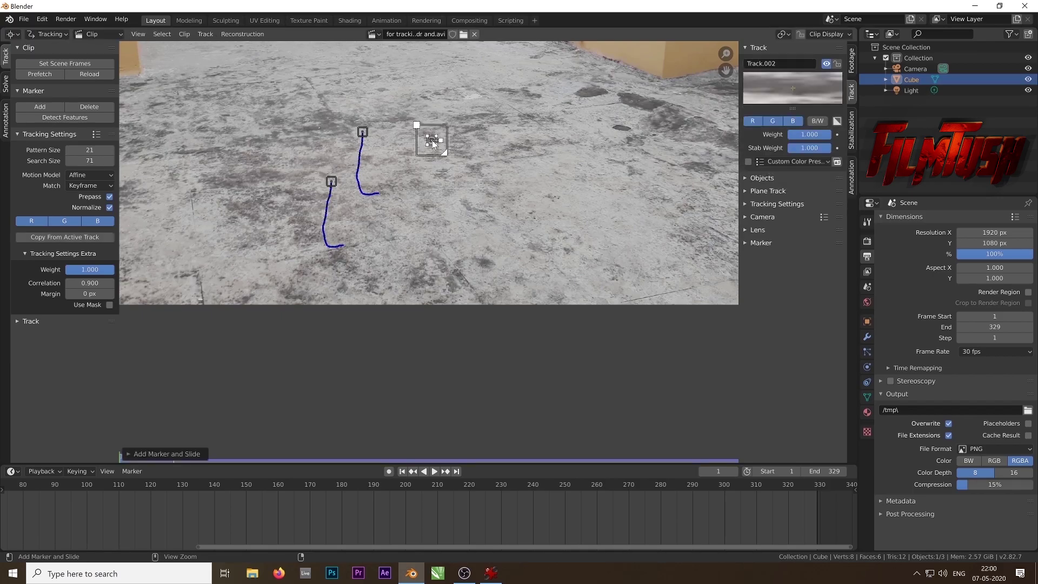
pyautogui.press('g')
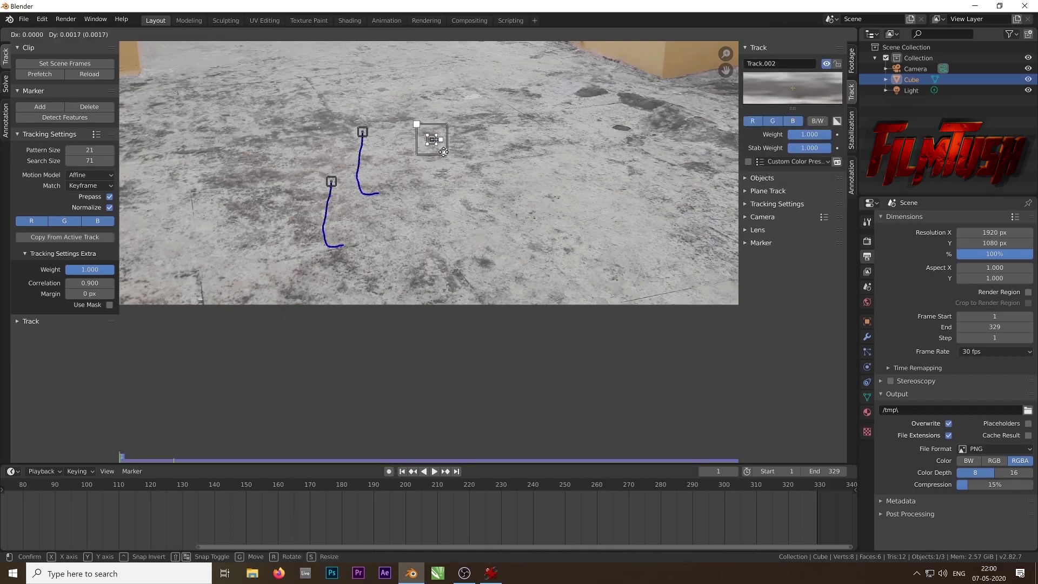
pyautogui.click(443, 152)
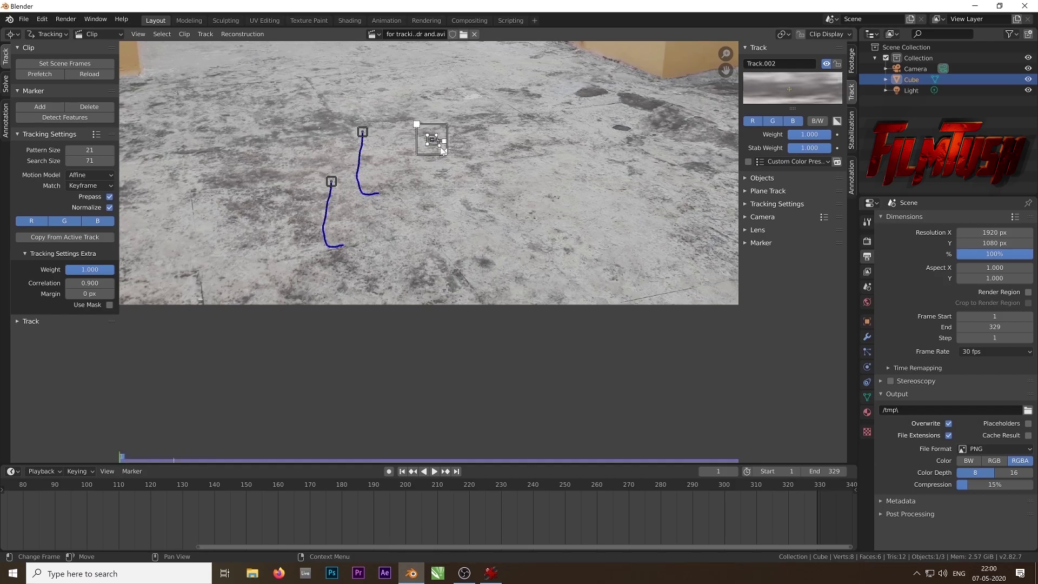
pyautogui.hotkey('ctrl', 'z')
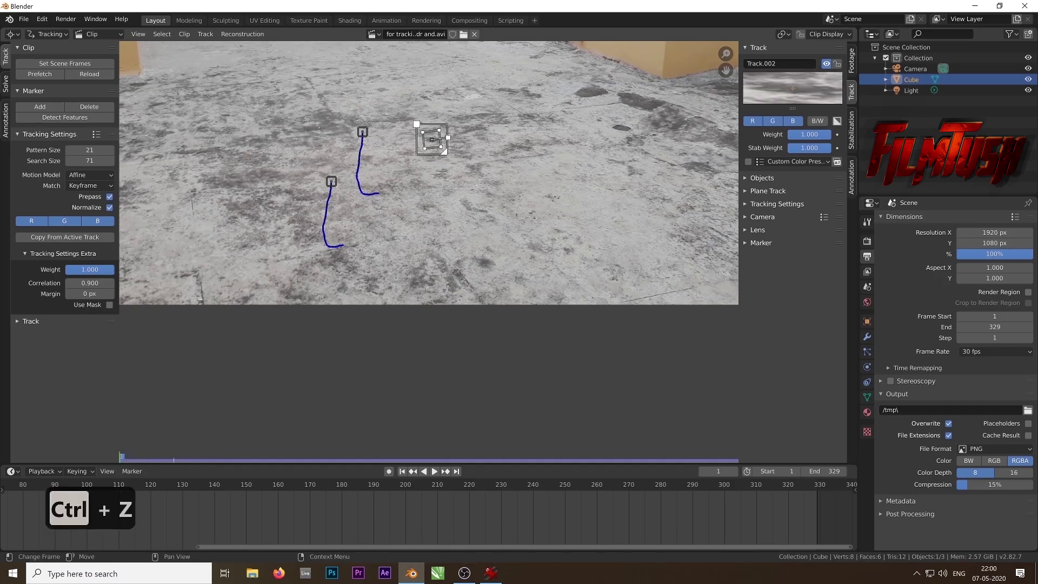
# Enlarge the new marker's pattern and search areas and track it forward to frame 329.
pyautogui.moveTo(448, 138); pyautogui.dragTo(450, 140)
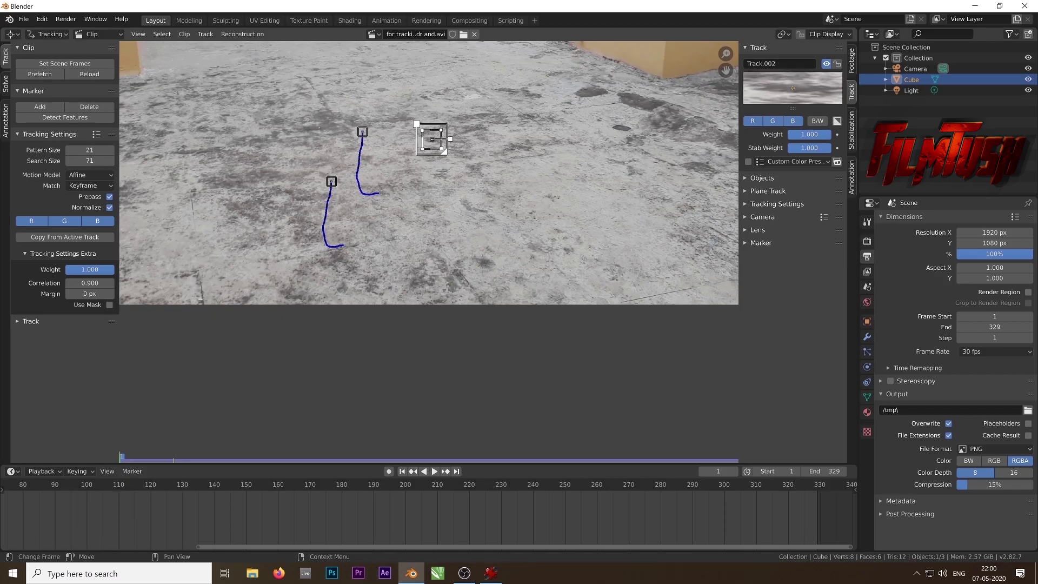
pyautogui.moveTo(451, 151); pyautogui.dragTo(475, 183)
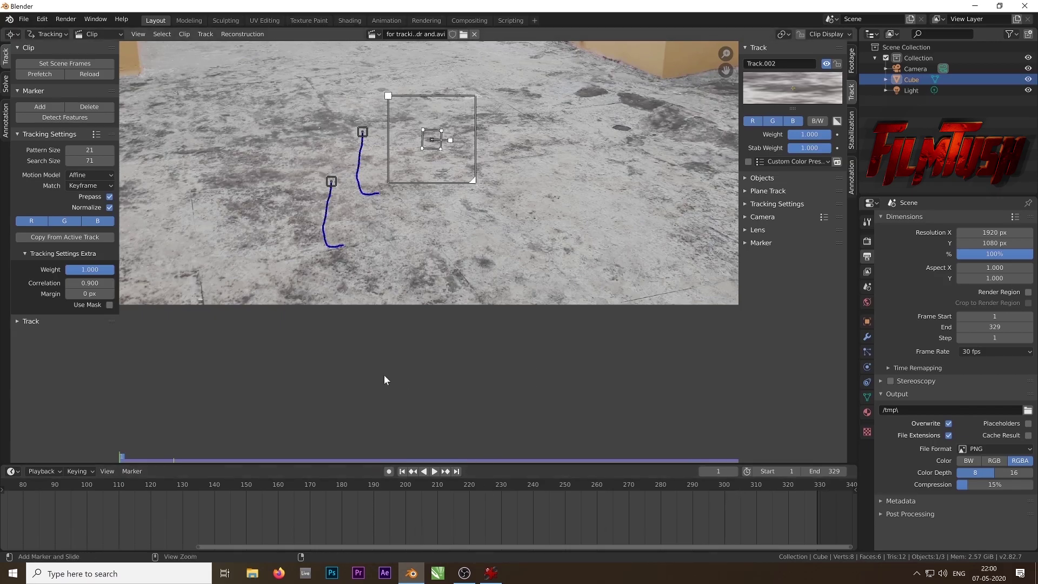
pyautogui.hotkey('ctrl', 't')
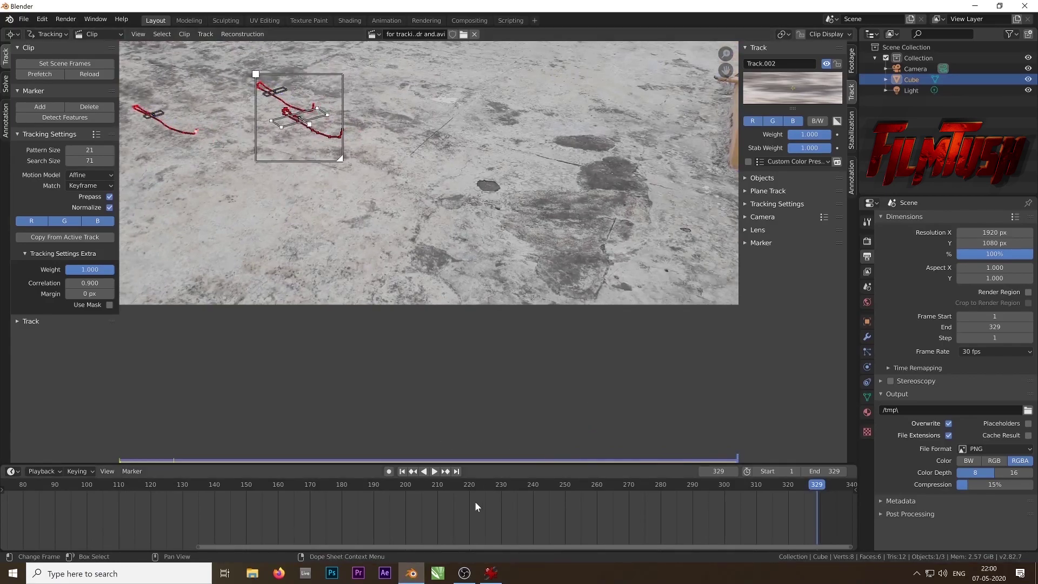
pyautogui.click(402, 471)
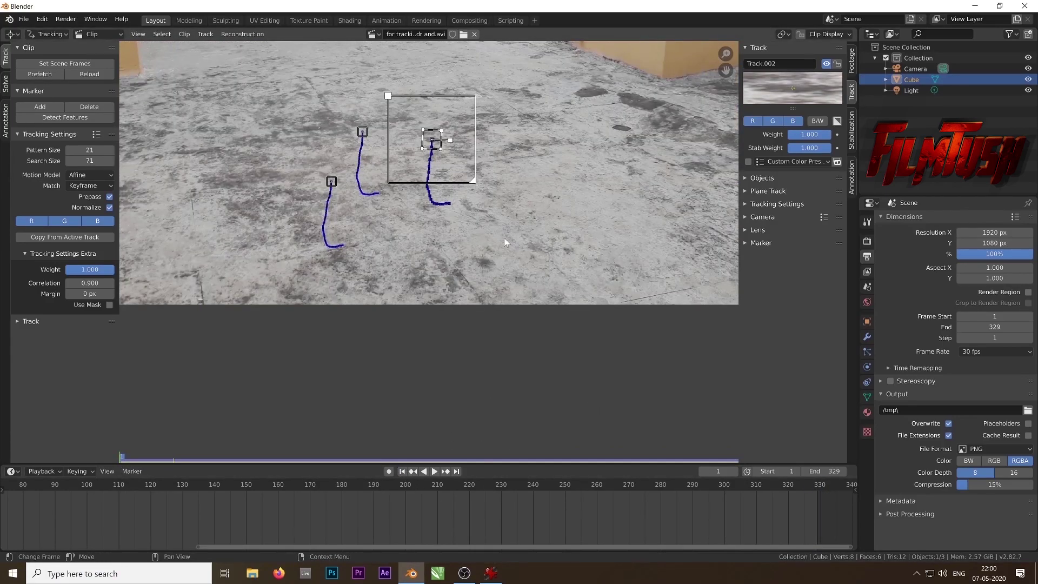
# Play the clip to check Track.002, lock it, and return to frame 1.
pyautogui.press('space')
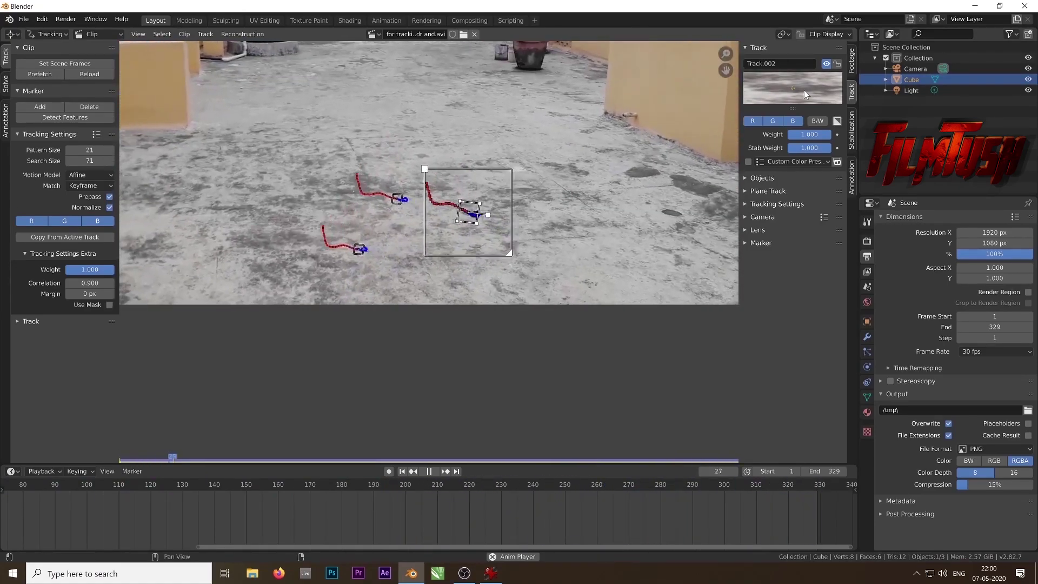
pyautogui.press('space')
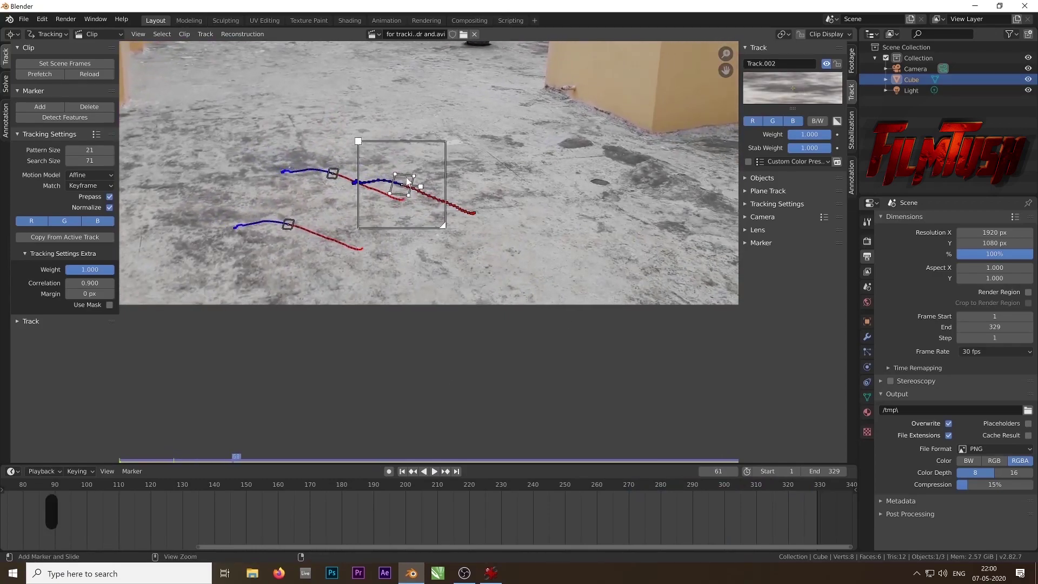
pyautogui.hotkey('ctrl', 'l')
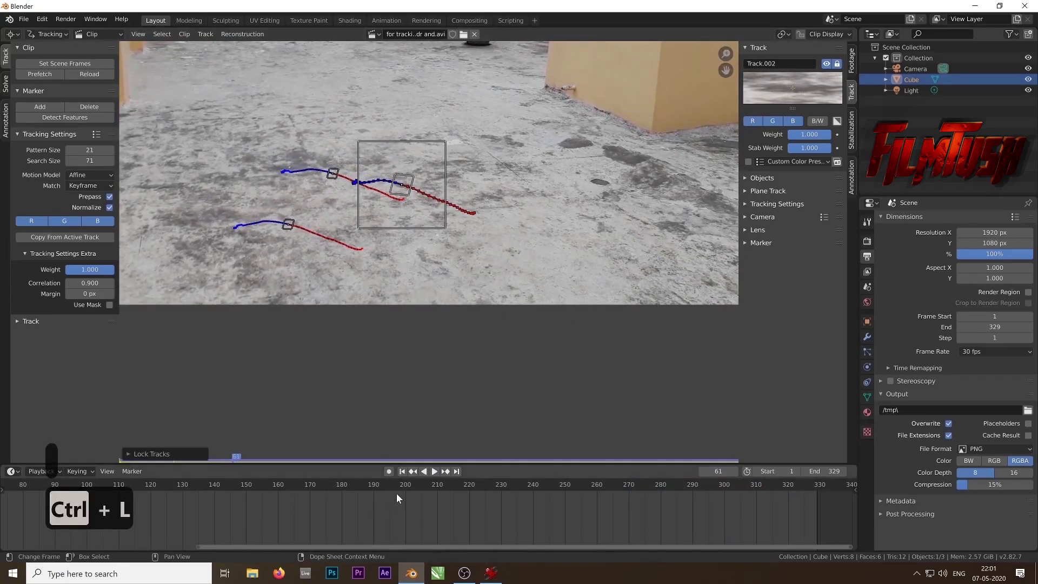
pyautogui.click(401, 471)
# Add Track.003 on a new floor area, track it forward, and lock it.
pyautogui.moveTo(417, 208); pyautogui.dragTo(366, 254, button='middle')
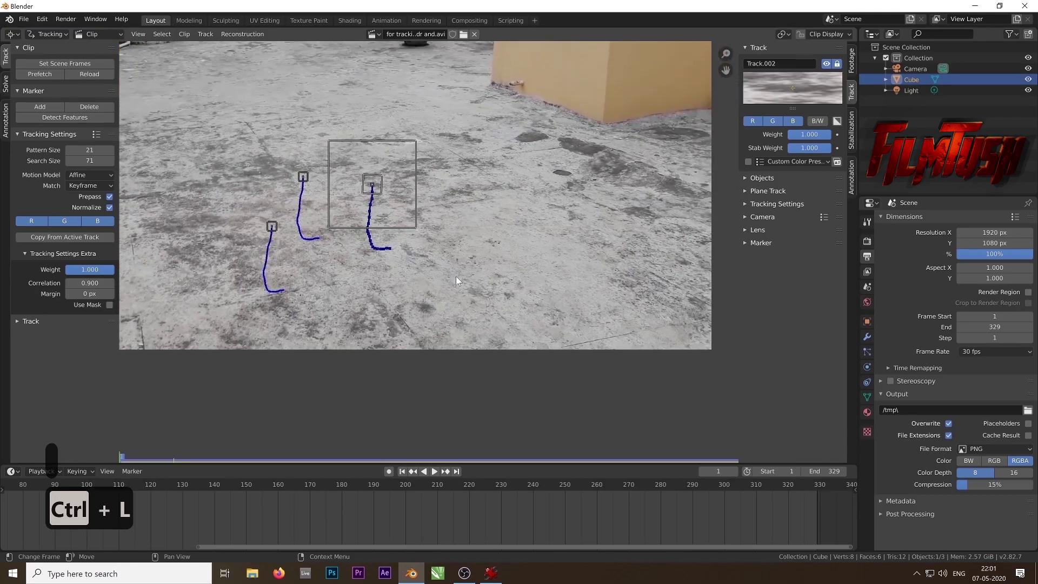
pyautogui.scroll(2, 456, 276)
pyautogui.moveTo(310, 173); pyautogui.dragTo(359, 248, button='middle')
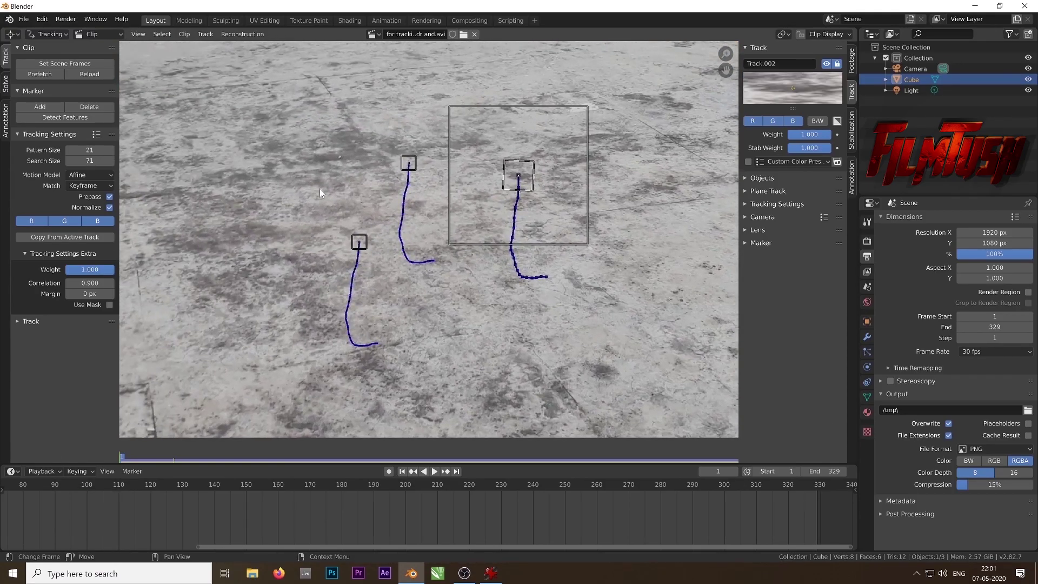
pyautogui.scroll(-3, 364, 229)
pyautogui.scroll(1, 306, 207)
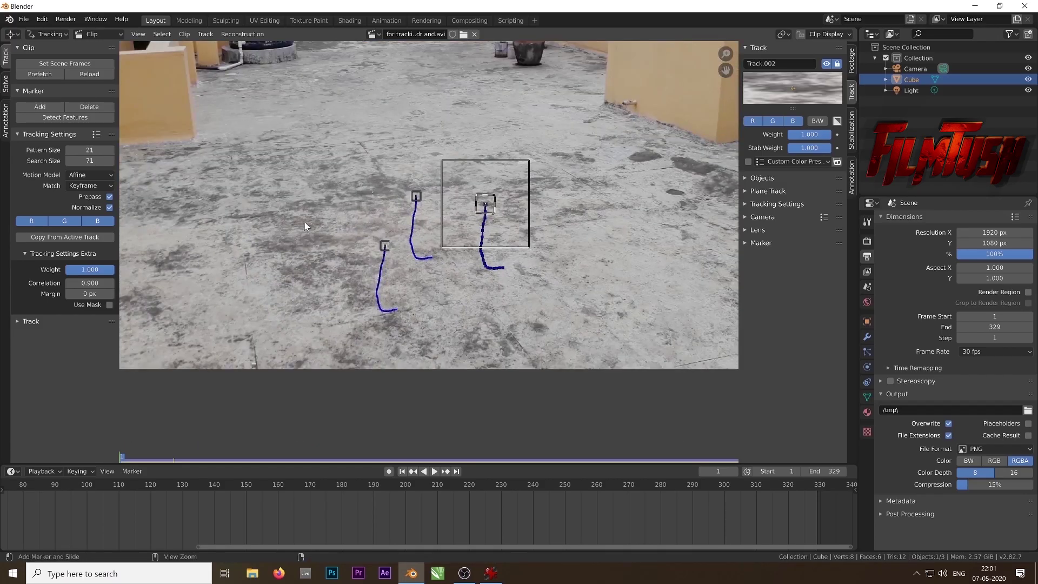
pyautogui.keyDown('ctrl'); pyautogui.click(280, 179); pyautogui.keyUp('ctrl')
pyautogui.hotkey('ctrl', 't')
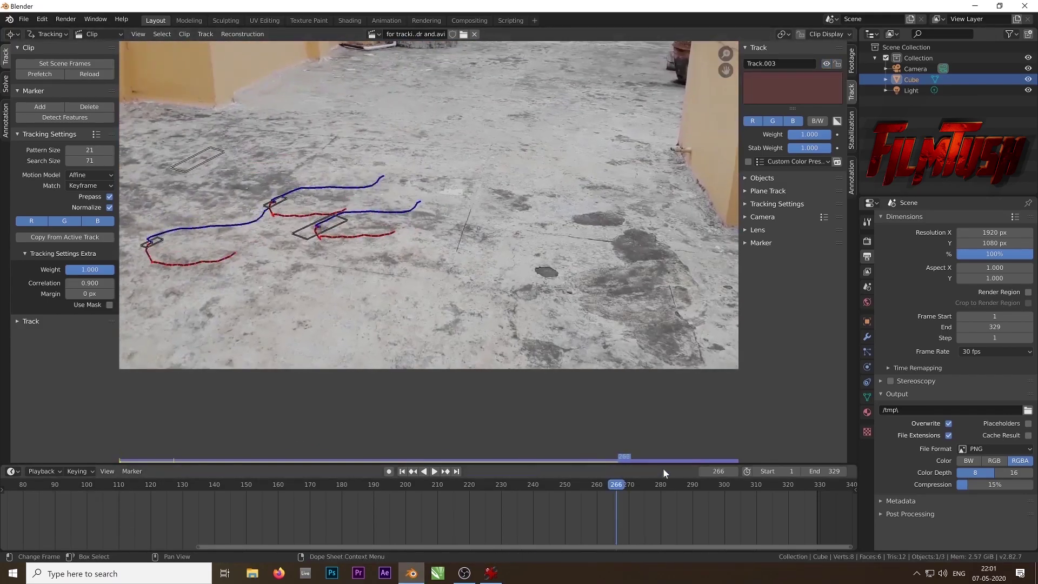
pyautogui.press('space')
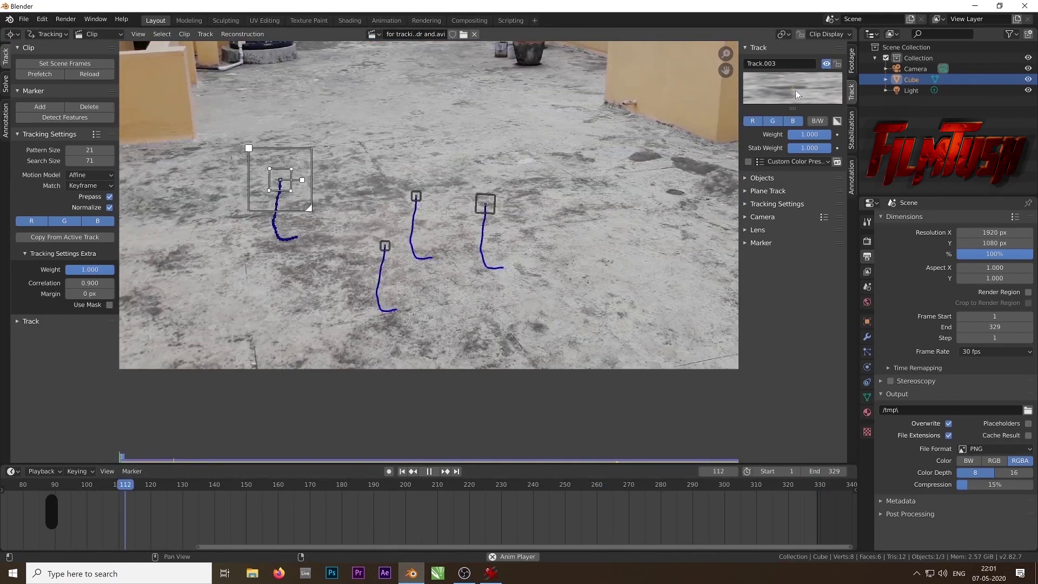
pyautogui.hotkey('ctrl', 'l')
pyautogui.press('Escape')
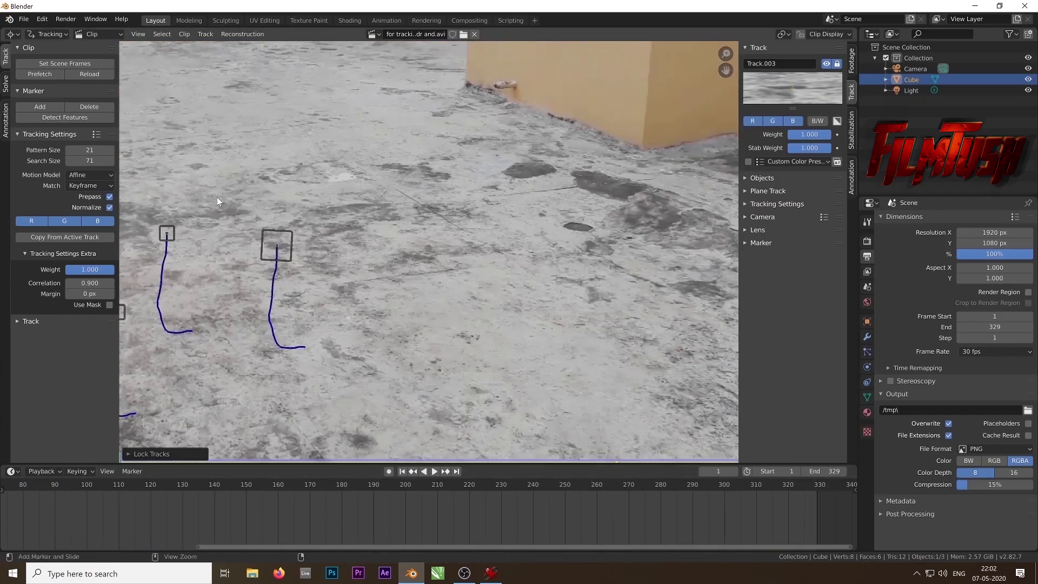
# Add Track.004 on the floor, track it through the clip, and lock it.
pyautogui.click(318, 208)
pyautogui.hotkey('ctrl', 't')
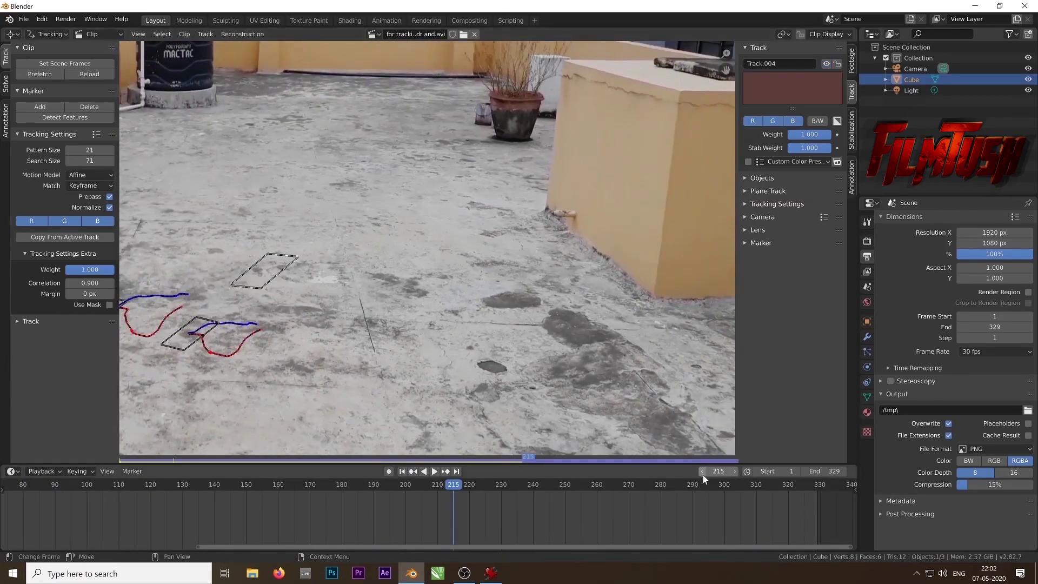
pyautogui.scroll(-3, 343, 352)
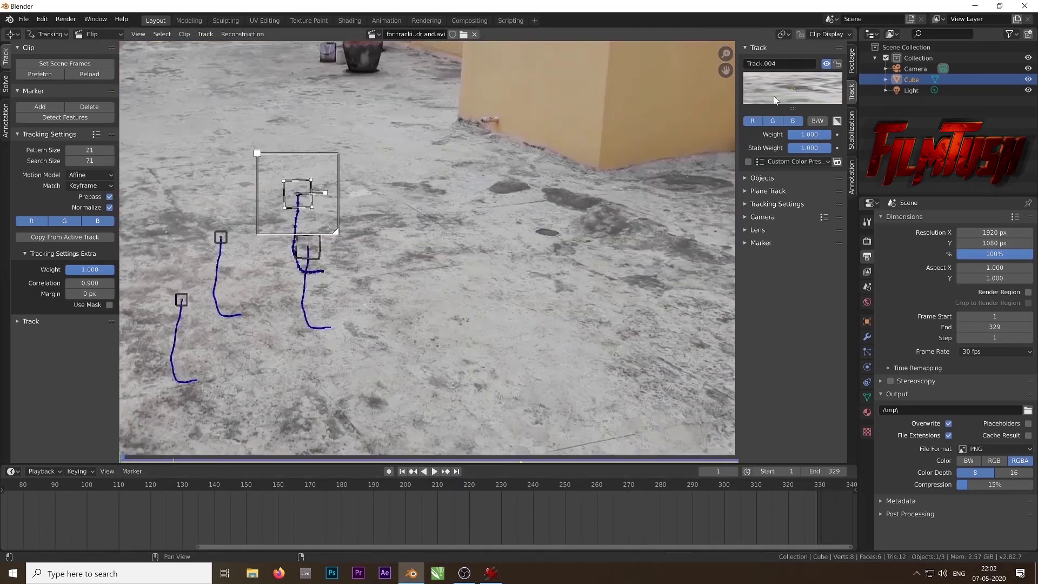
pyautogui.click(432, 471)
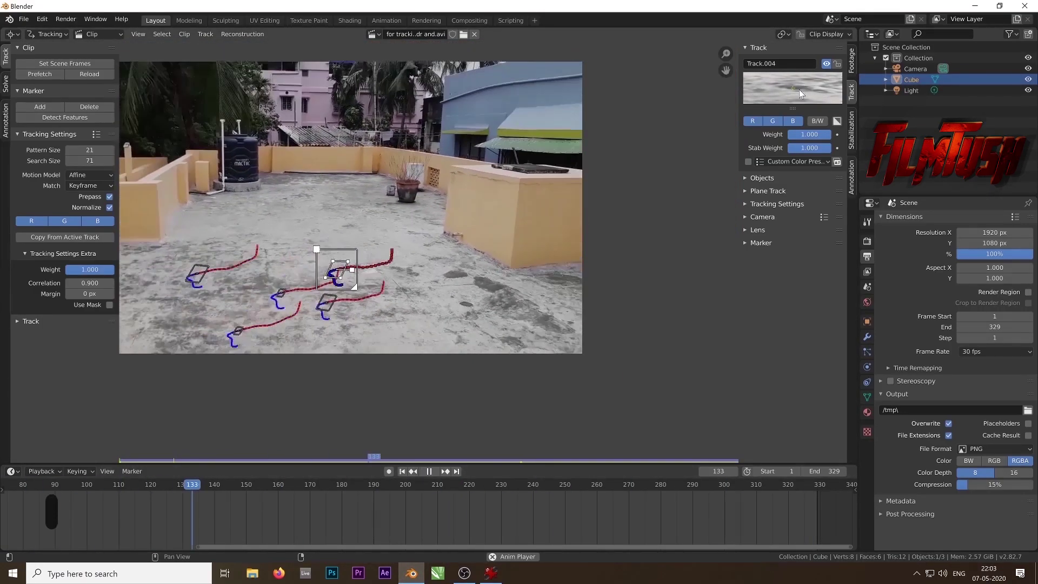
pyautogui.press('space')
pyautogui.hotkey('ctrl', 'l')
pyautogui.scroll(5, 452, 346)
# Add a floor marker, track it forward, and delete it after it tracks badly.
pyautogui.keyDown('ctrl'); pyautogui.click(441, 375); pyautogui.keyUp('ctrl')
pyautogui.hotkey('shift', 'Left')
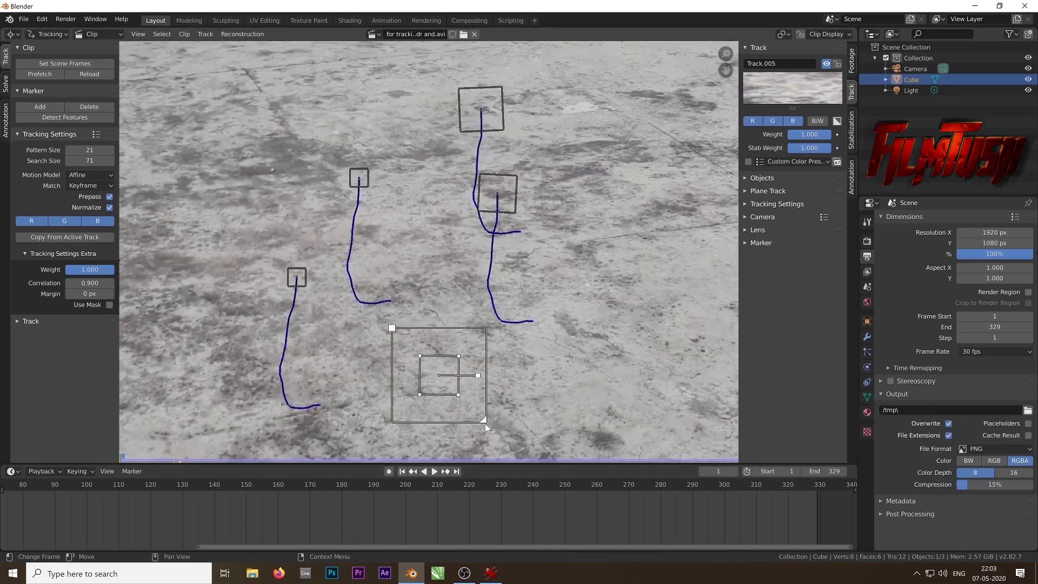
pyautogui.moveTo(440, 375); pyautogui.dragTo(284, 211)
pyautogui.moveTo(273, 251); pyautogui.dragTo(527, 270, button='middle')
pyautogui.hotkey('ctrl', 't')
pyautogui.press('Delete')
pyautogui.scroll(-6, 498, 303)
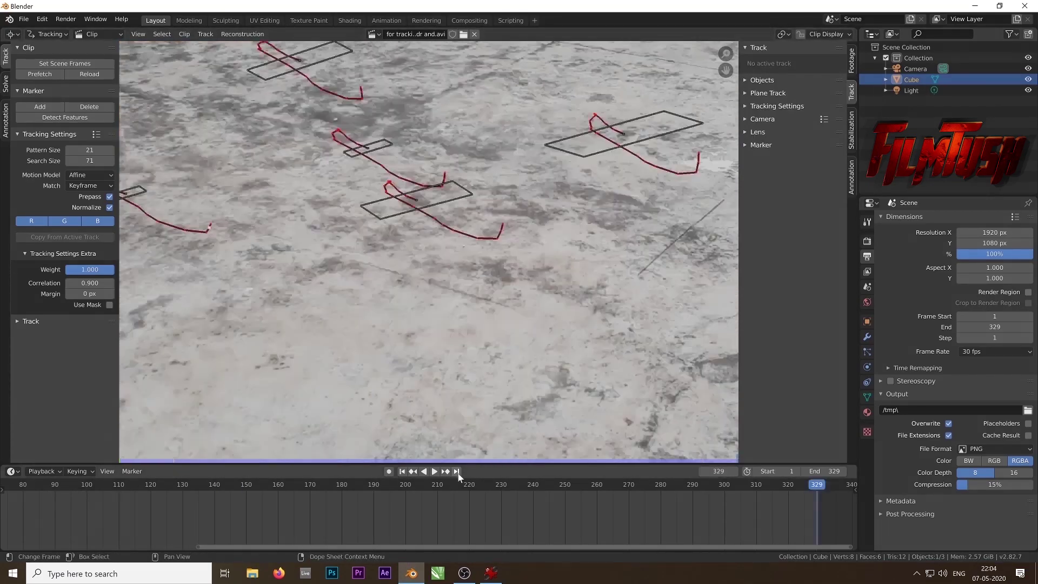
pyautogui.scroll(1, 540, 259)
# Place replacement marker Track.005 on a floor detail, track it backward, and lock it.
pyautogui.keyDown('ctrl'); pyautogui.click(598, 253); pyautogui.keyUp('ctrl')
pyautogui.scroll(4, 470, 248)
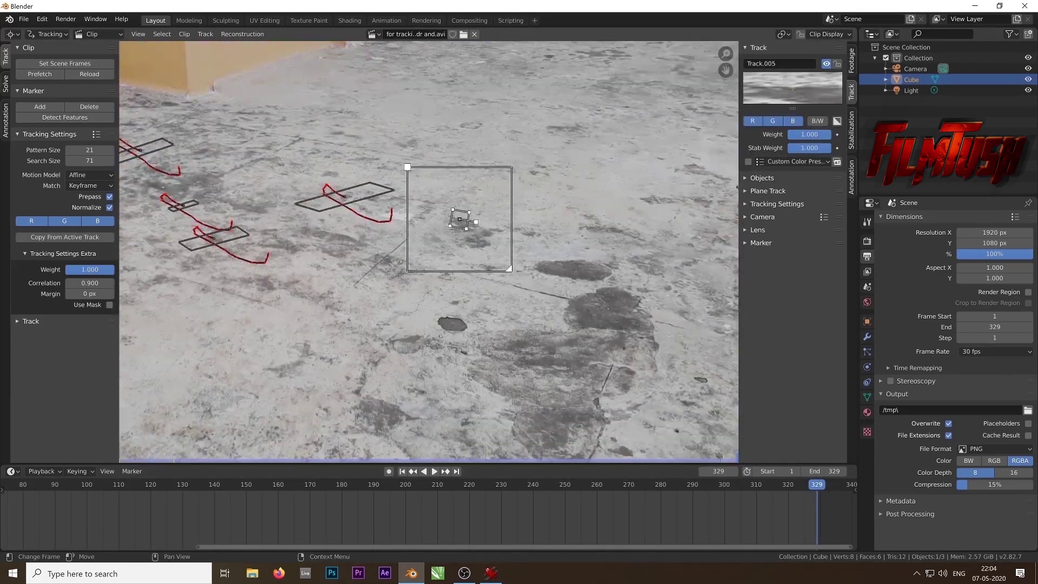
pyautogui.moveTo(440, 221)
pyautogui.mouseDown()
pyautogui.moveTo(398, 306)
pyautogui.moveTo(464, 223)
pyautogui.mouseUp()
pyautogui.click(19, 321)
pyautogui.hotkey('ctrl', 'shift', 't')
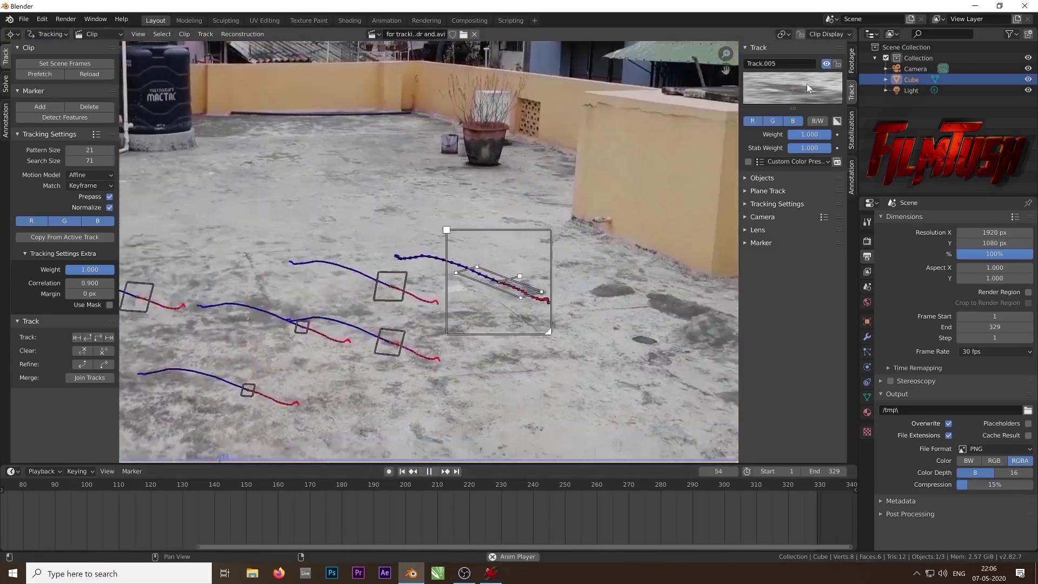
pyautogui.hotkey('ctrl', 'k')
pyautogui.hotkey('ctrl', 'l')
pyautogui.hotkey('shift', 'Left')
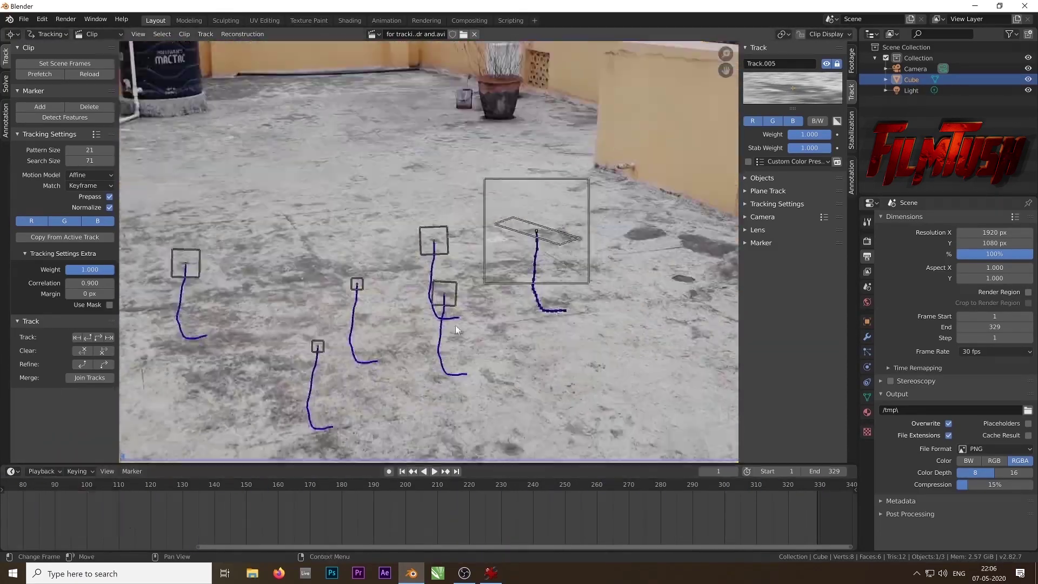
# Add Track.006 on an untracked floor area, track it forward, and lock it.
pyautogui.click(433, 238)
pyautogui.moveTo(318, 364); pyautogui.dragTo(408, 342, button='middle')
pyautogui.keyDown('ctrl'); pyautogui.click(445, 290); pyautogui.keyUp('ctrl')
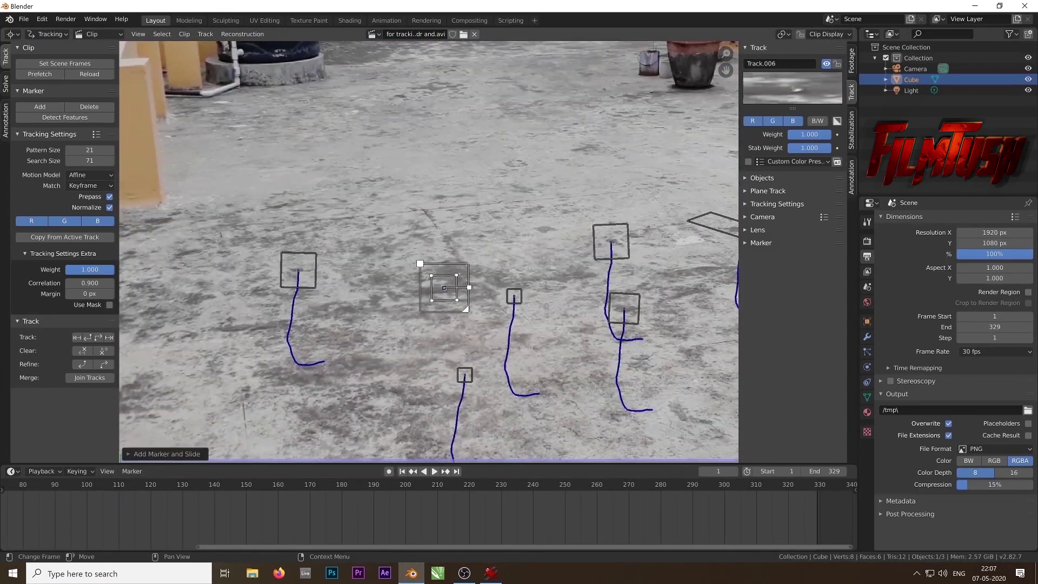
pyautogui.hotkey('ctrl', 't')
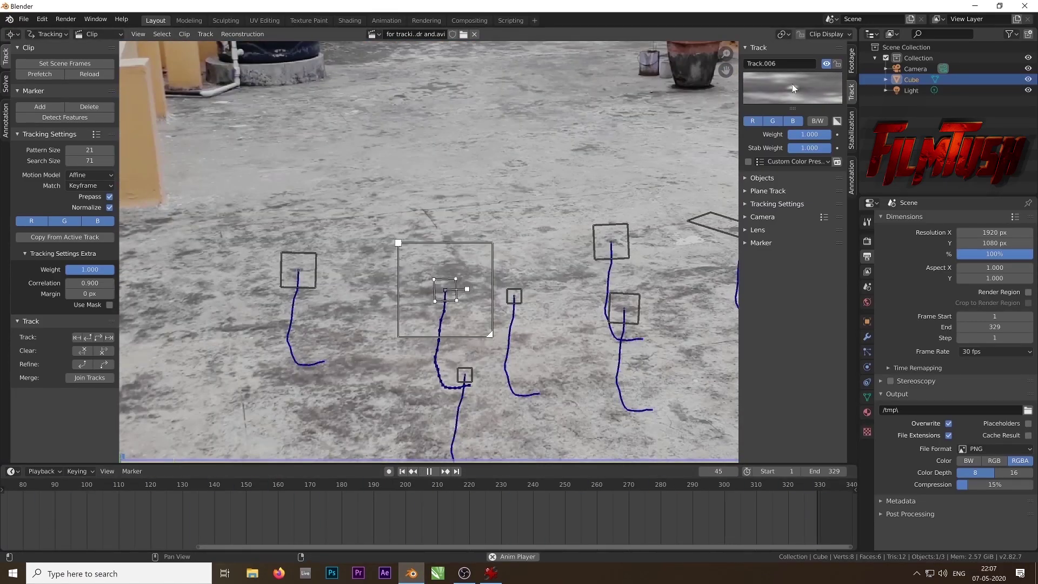
pyautogui.press('space')
pyautogui.hotkey('ctrl', 'l')
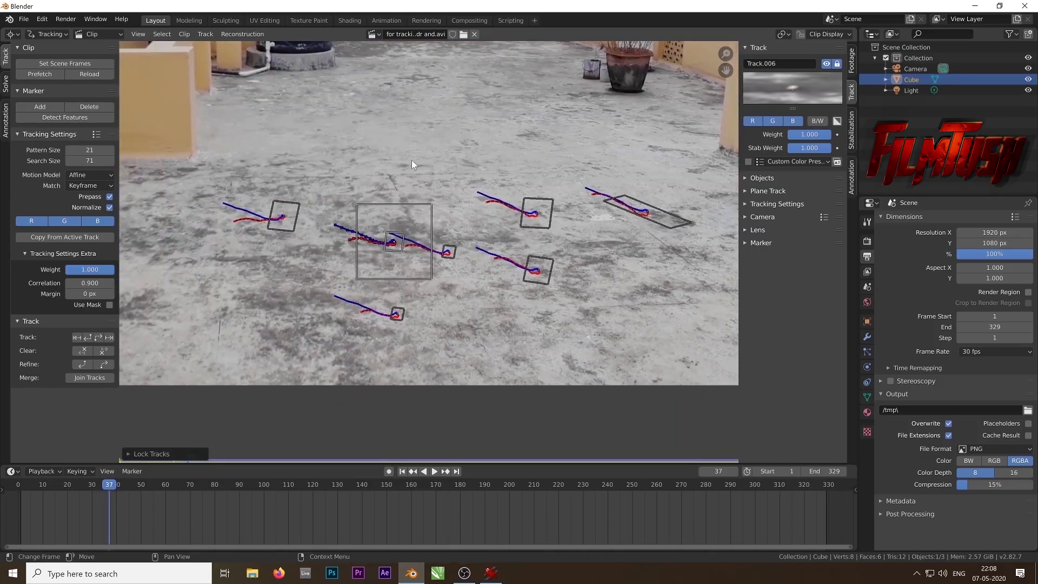
# Place Track.007 on a floor spot, track it forward from frame 1, and lock it.
pyautogui.scroll(-2, 430, 261)
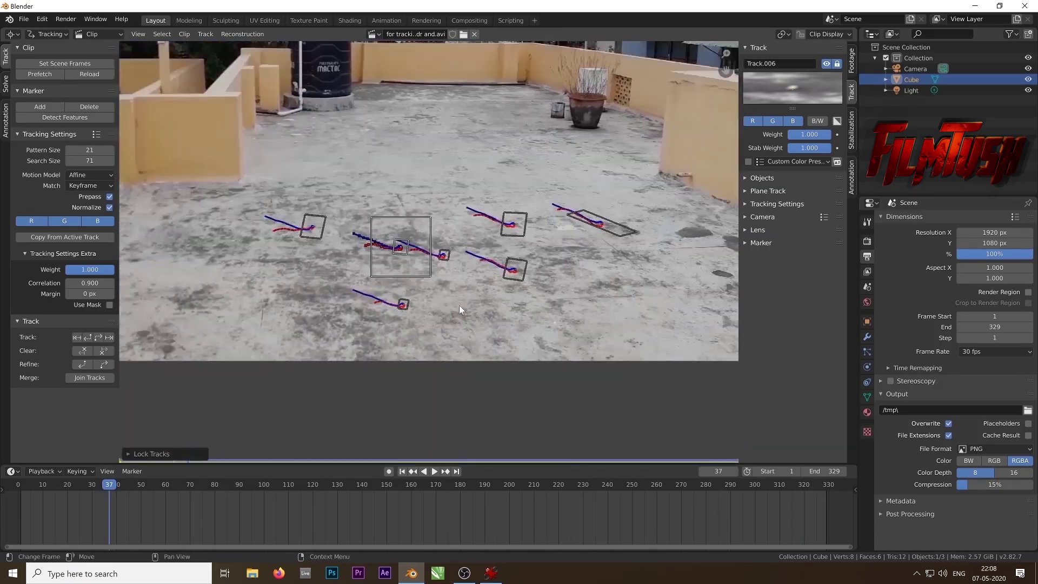
pyautogui.scroll(2, 459, 309)
pyautogui.moveTo(579, 304)
pyautogui.keyDown('ctrl'); pyautogui.mouseDown()
pyautogui.moveTo(262, 234)
pyautogui.moveTo(205, 333)
pyautogui.mouseUp(); pyautogui.keyUp('ctrl')
pyautogui.click(206, 334)
pyautogui.hotkey('shift', 'Left')
pyautogui.moveTo(211, 327); pyautogui.dragTo(420, 311, button='middle')
pyautogui.hotkey('ctrl', 't')
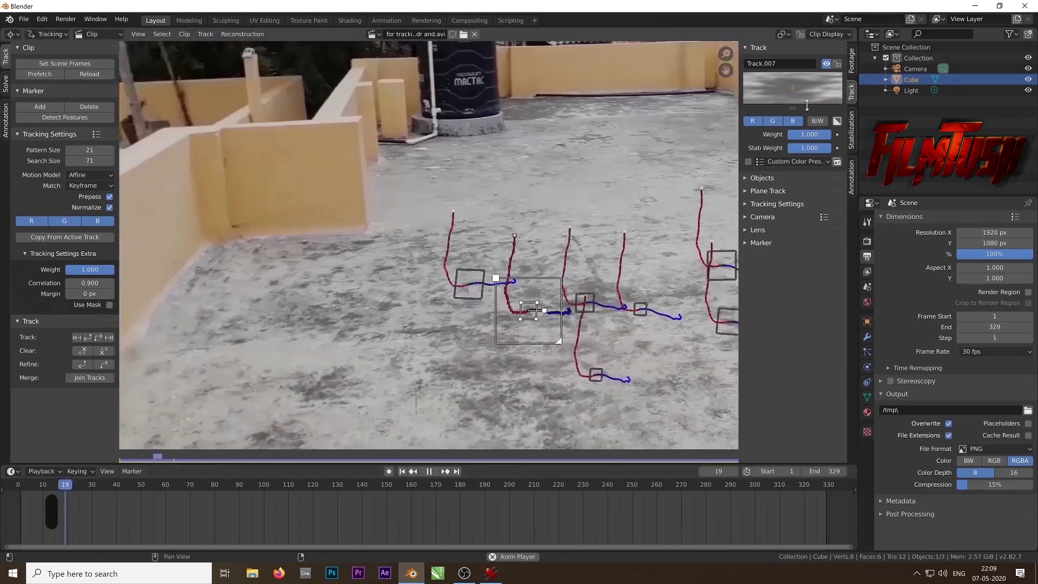
pyautogui.hotkey('ctrl', 'l')
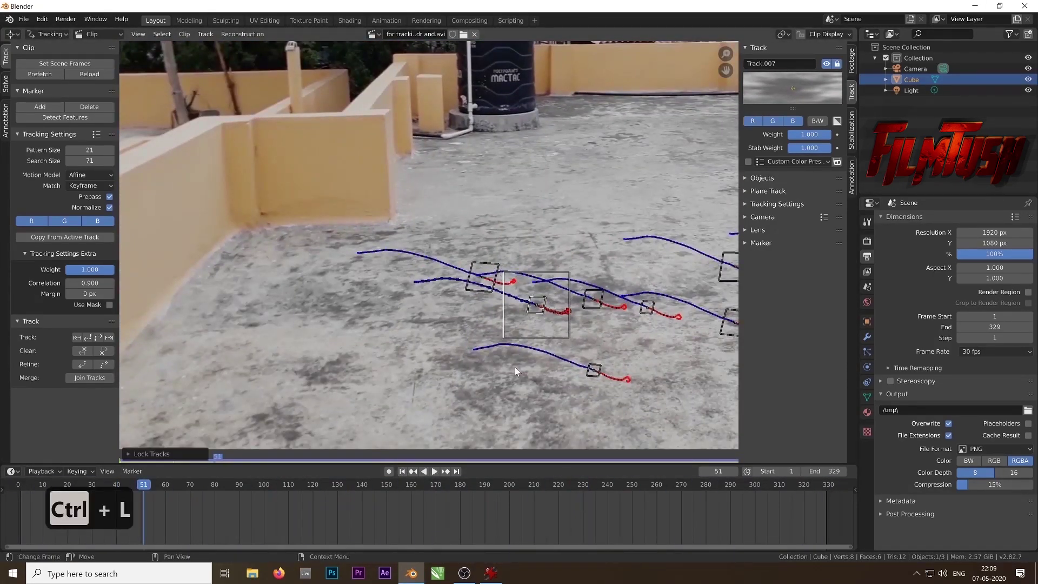
# Add Track.008 on the floor at frame 1 with the Perspective motion model.
pyautogui.press('space')
pyautogui.press('space')
pyautogui.hotkey('shift', 'Left')
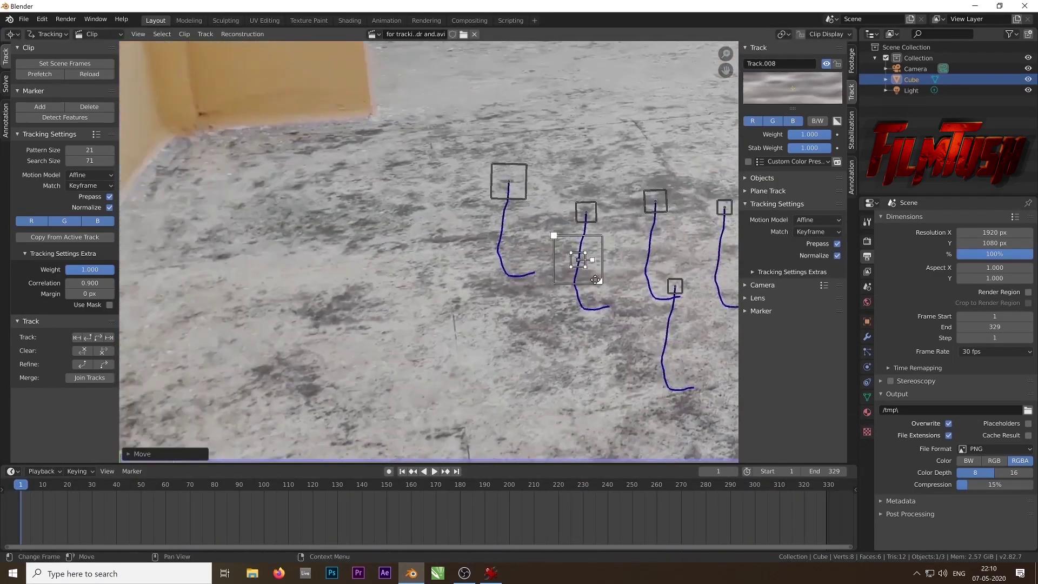
pyautogui.keyDown('ctrl'); pyautogui.click(323, 275); pyautogui.keyUp('ctrl')
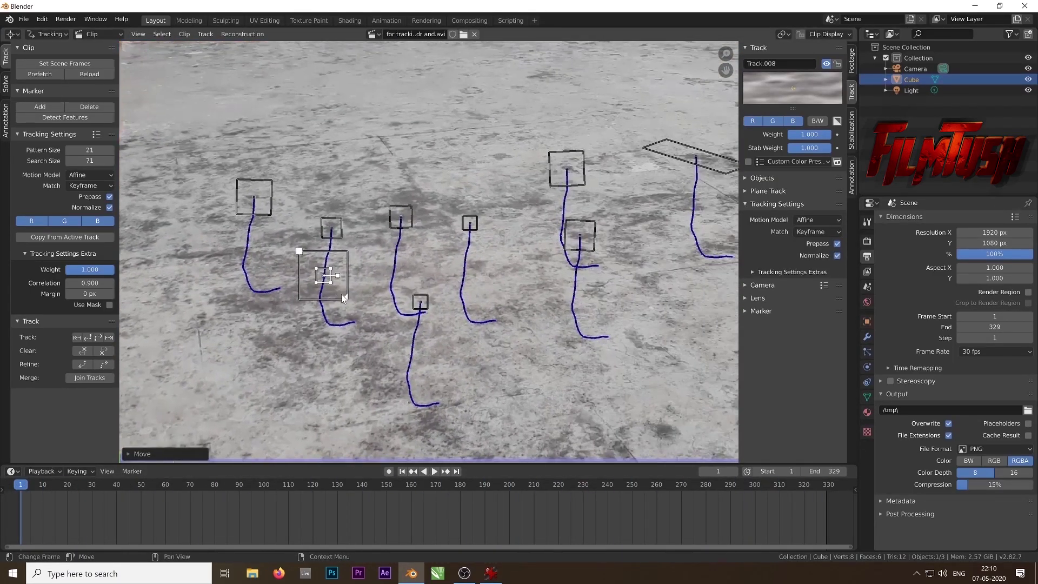
pyautogui.press('g')
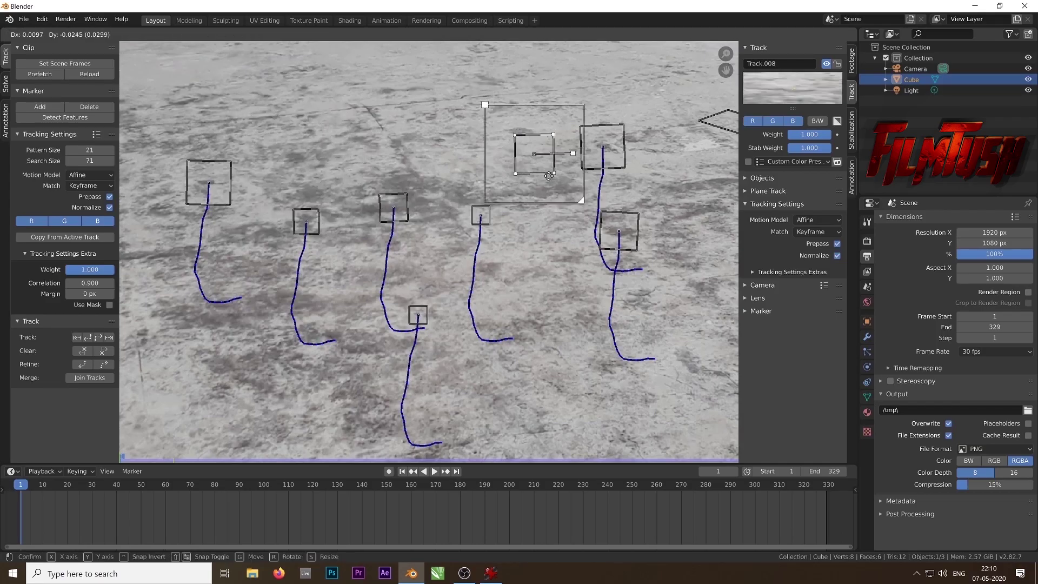
pyautogui.click(536, 163)
pyautogui.click(817, 220)
pyautogui.click(813, 227)
# Track Track.008 forward through the clip, review it, and lock it.
pyautogui.hotkey('ctrl', 't')
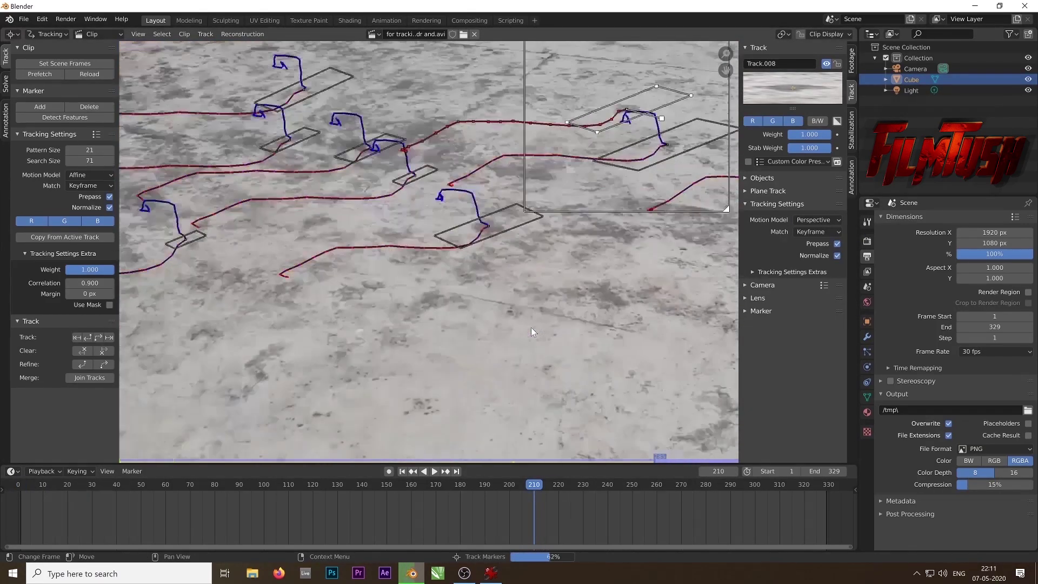
pyautogui.press('space')
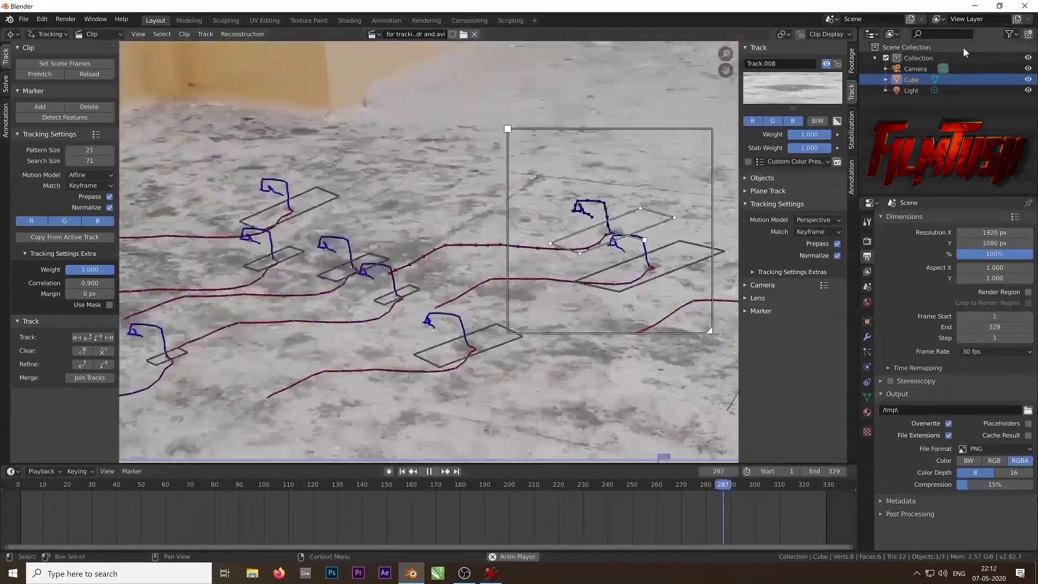
pyautogui.press('Escape')
pyautogui.hotkey('ctrl', 'l')
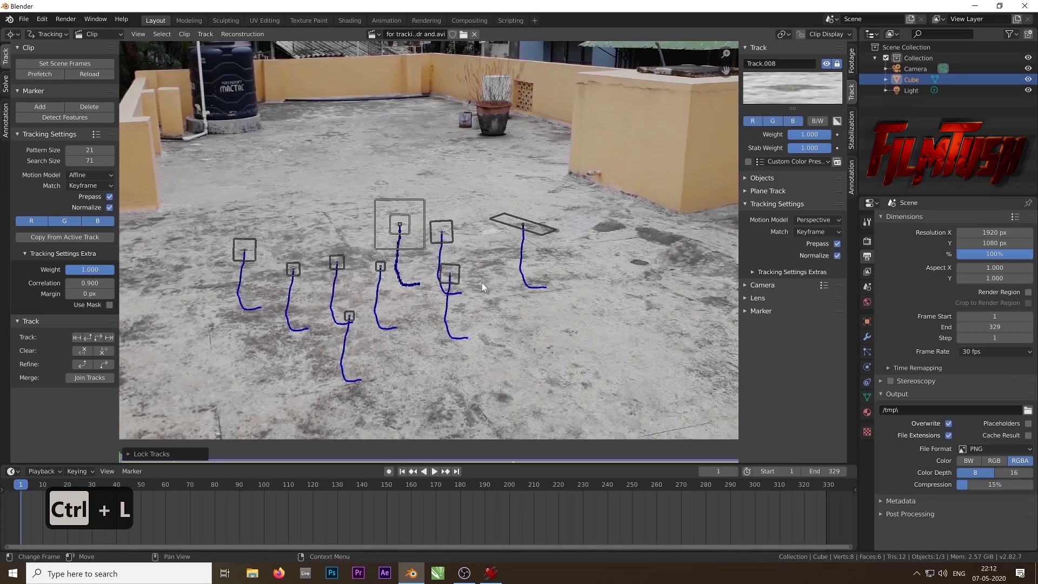
# Solve the camera using Keyframe A 1 and Keyframe B 327, giving solve error 0.5097.
pyautogui.click(7, 91)
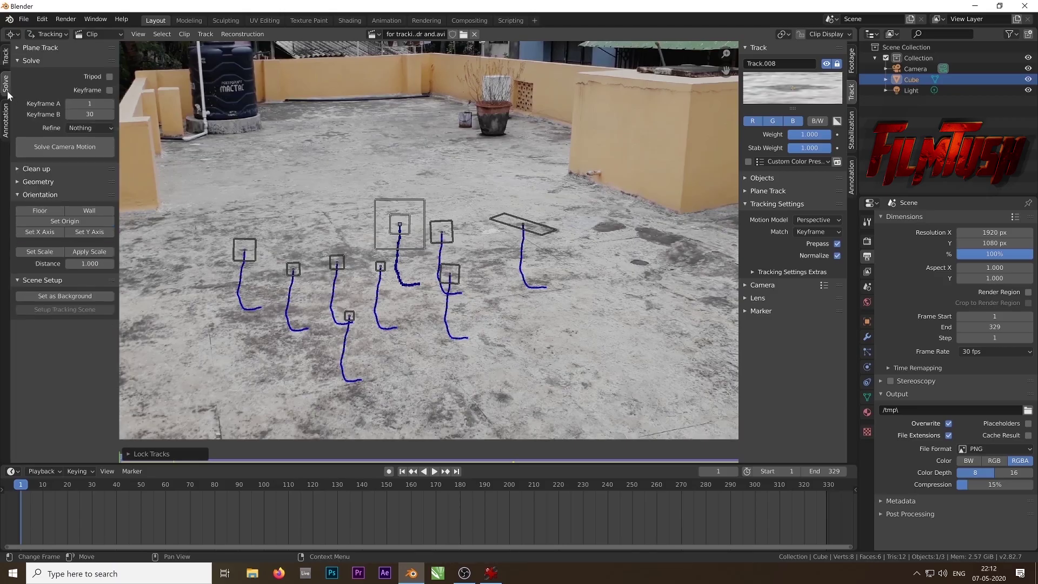
pyautogui.click(109, 89)
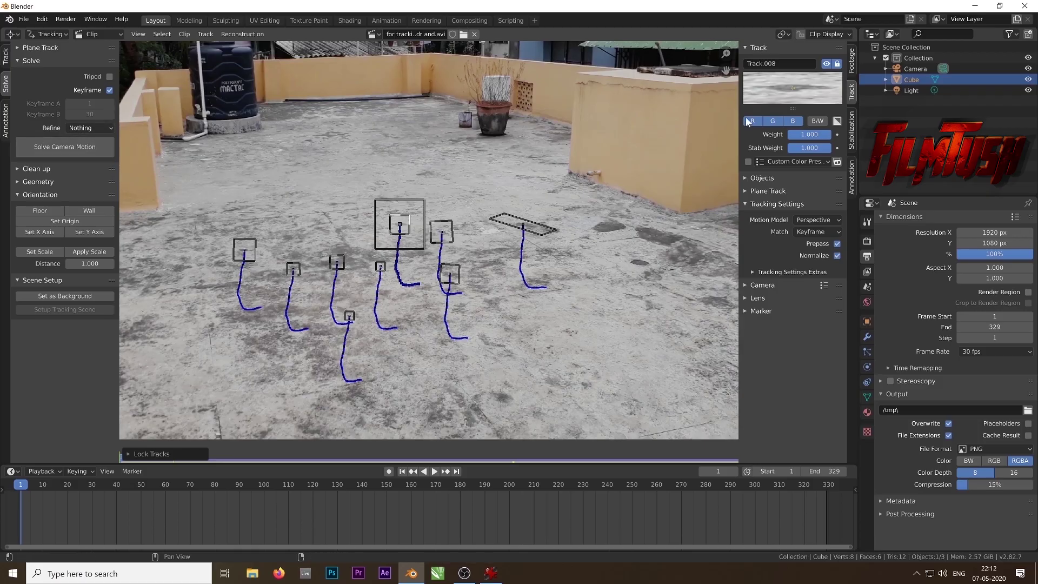
pyautogui.click(57, 147)
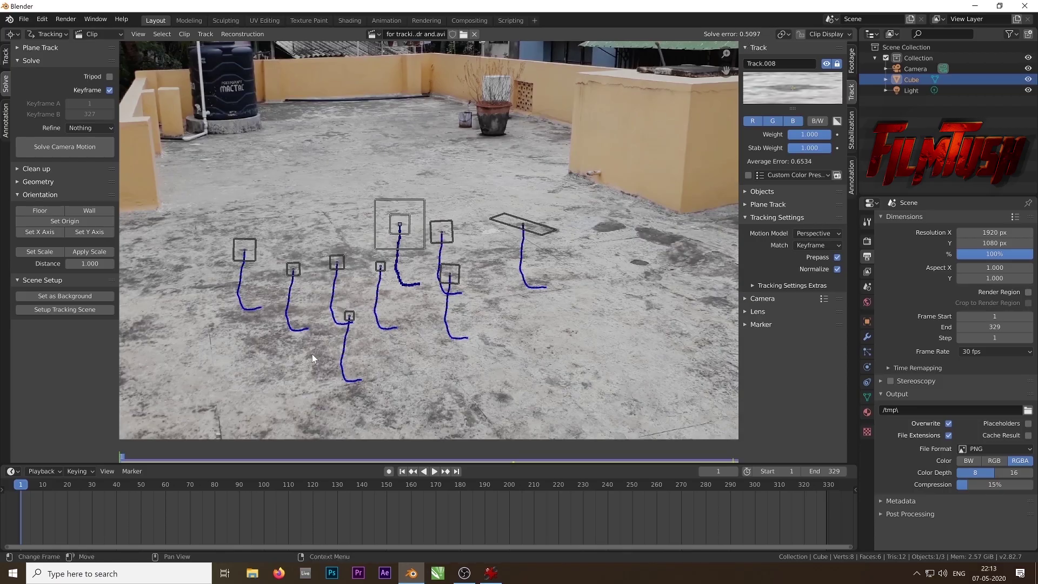
pyautogui.moveTo(313, 350); pyautogui.dragTo(388, 328, button='middle')
pyautogui.scroll(2, 376, 332)
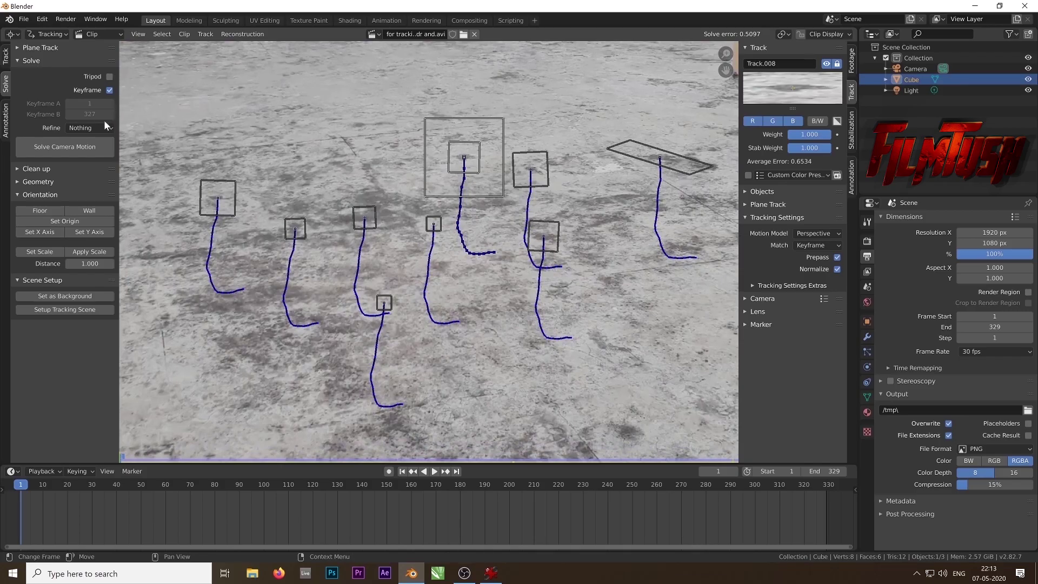
# Refine focal length, optical centre, K1 and K2 and re-solve: error 0.1056, focal length 27.52 mm.
pyautogui.click(109, 90)
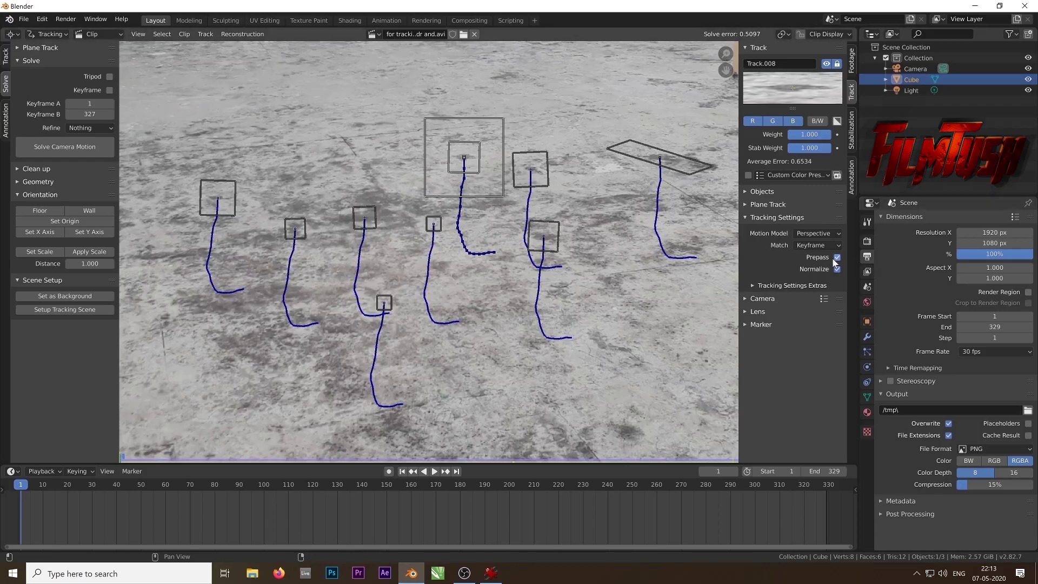
pyautogui.click(757, 299)
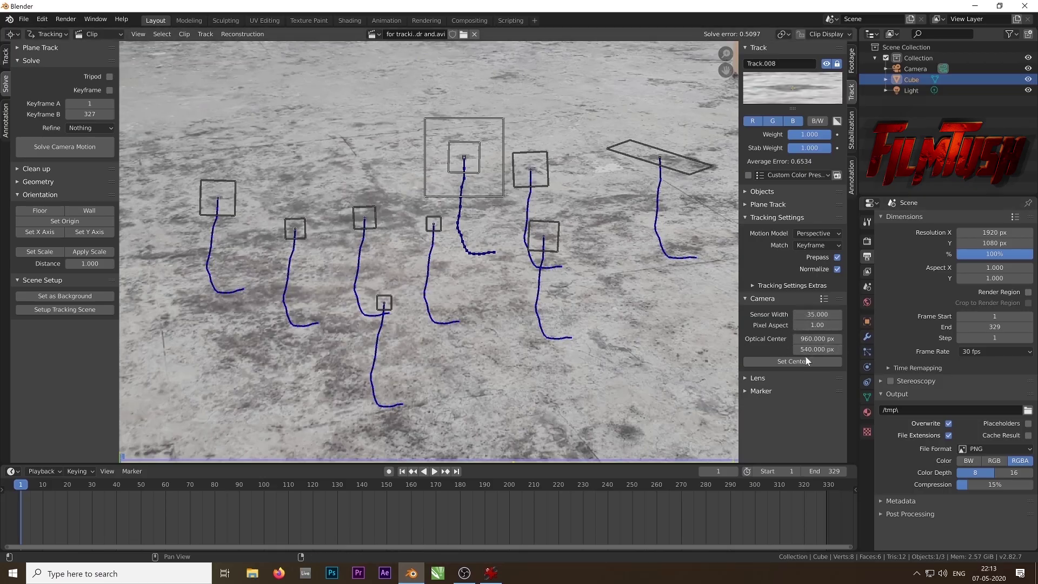
pyautogui.click(743, 380)
pyautogui.scroll(-1, 776, 399)
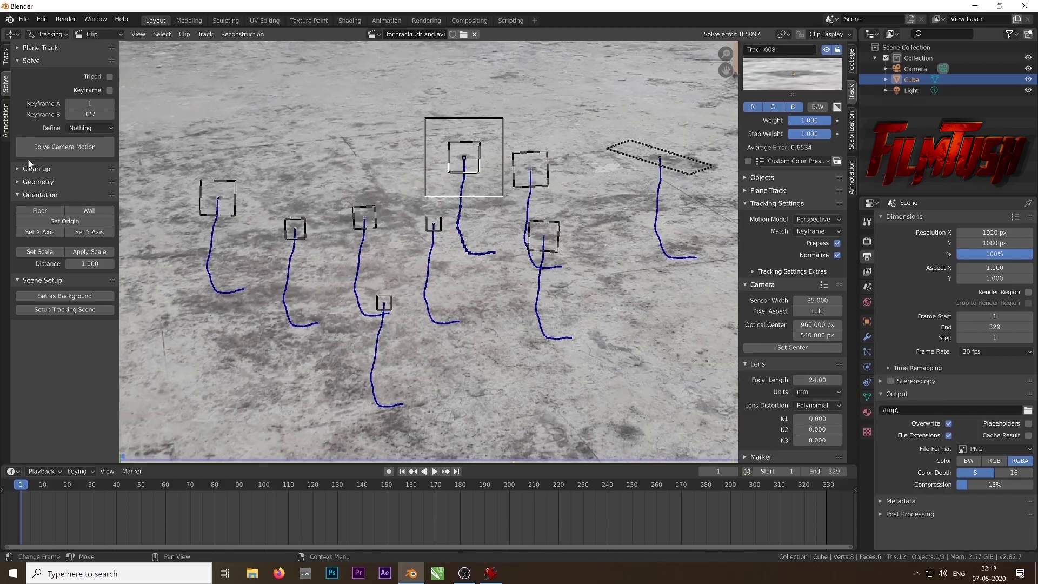
pyautogui.click(80, 130)
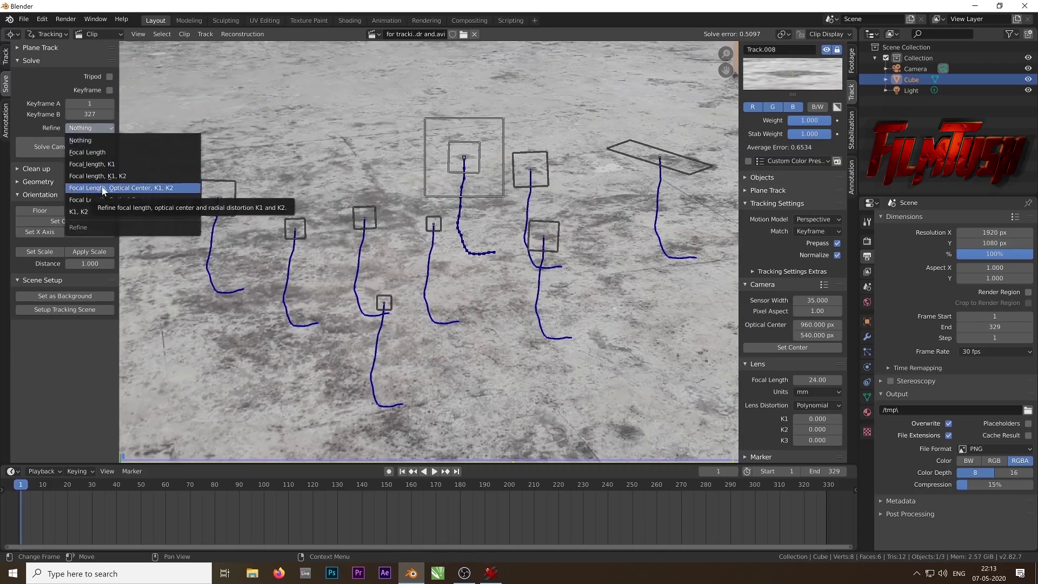
pyautogui.click(151, 187)
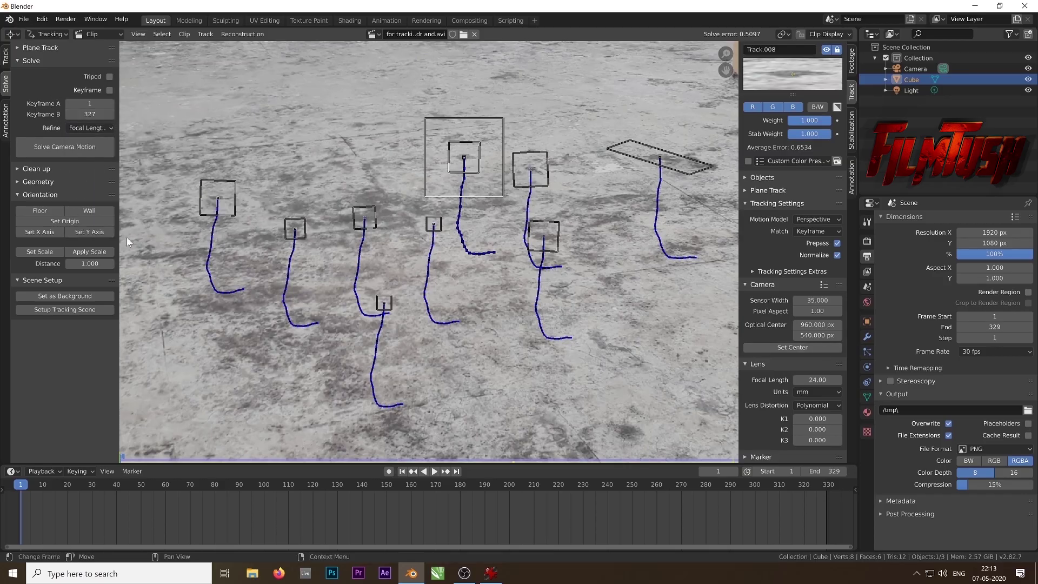
pyautogui.click(90, 147)
# Fit the frame, run Setup Tracking Scene to add the collections and Ground object, and enlarge the clip editor.
pyautogui.press('Home')
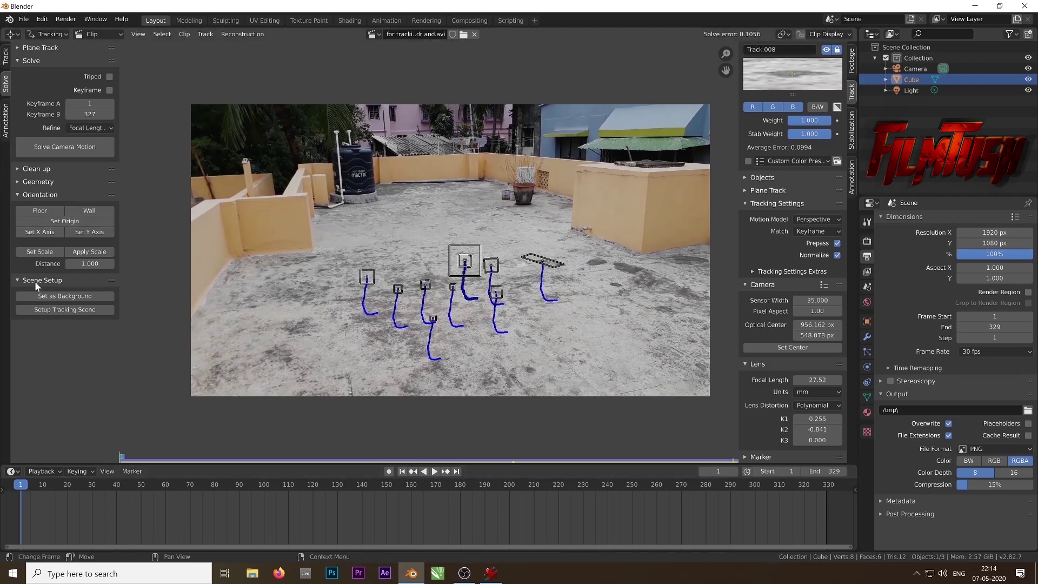
pyautogui.click(43, 310)
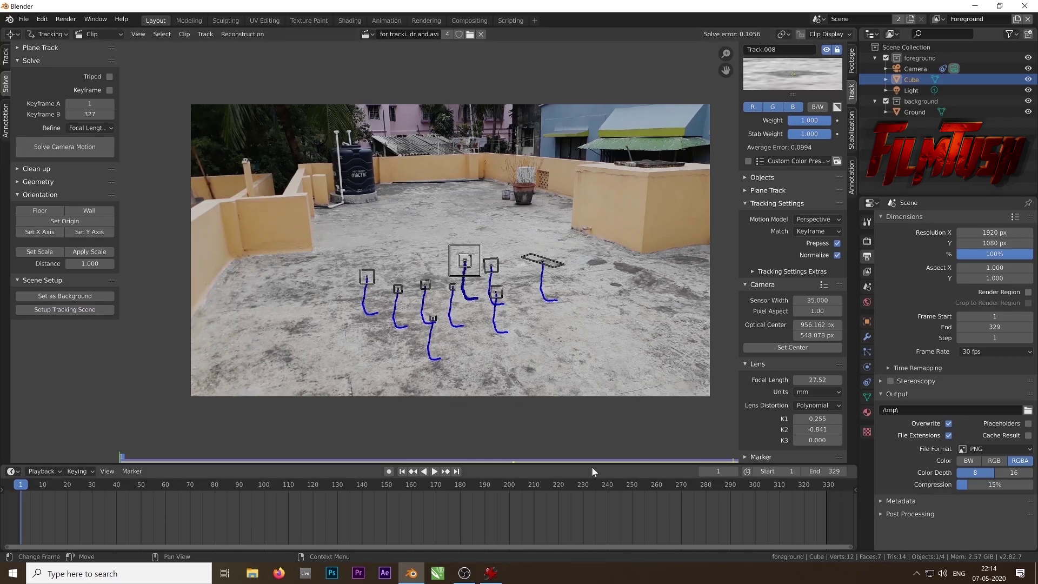
pyautogui.moveTo(592, 465); pyautogui.dragTo(40, 386)
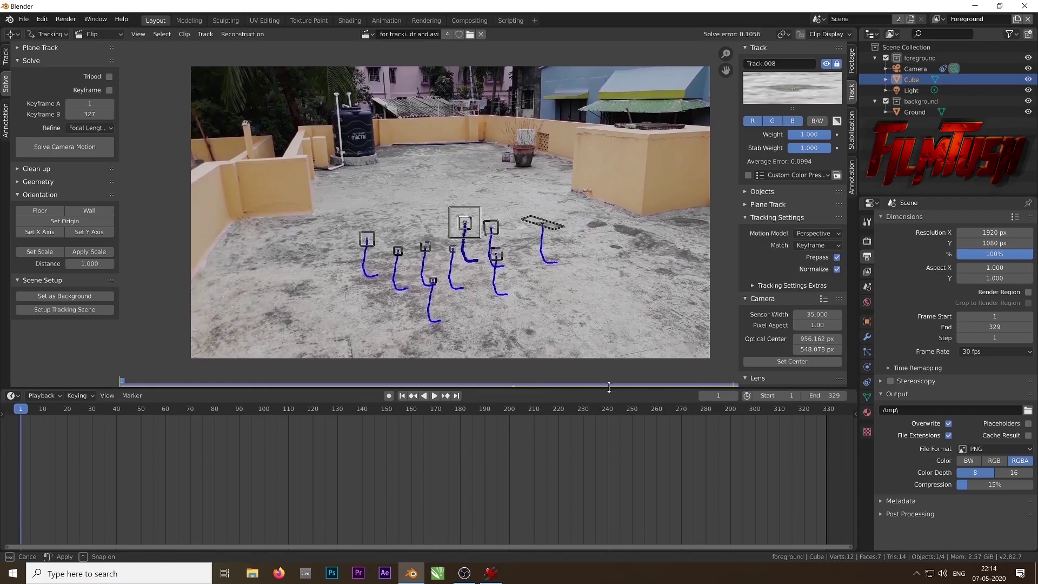
# Turn the bottom area into a 3D Viewport, deselect the cube, and look through the tracked camera.
pyautogui.click(16, 396)
pyautogui.click(36, 520)
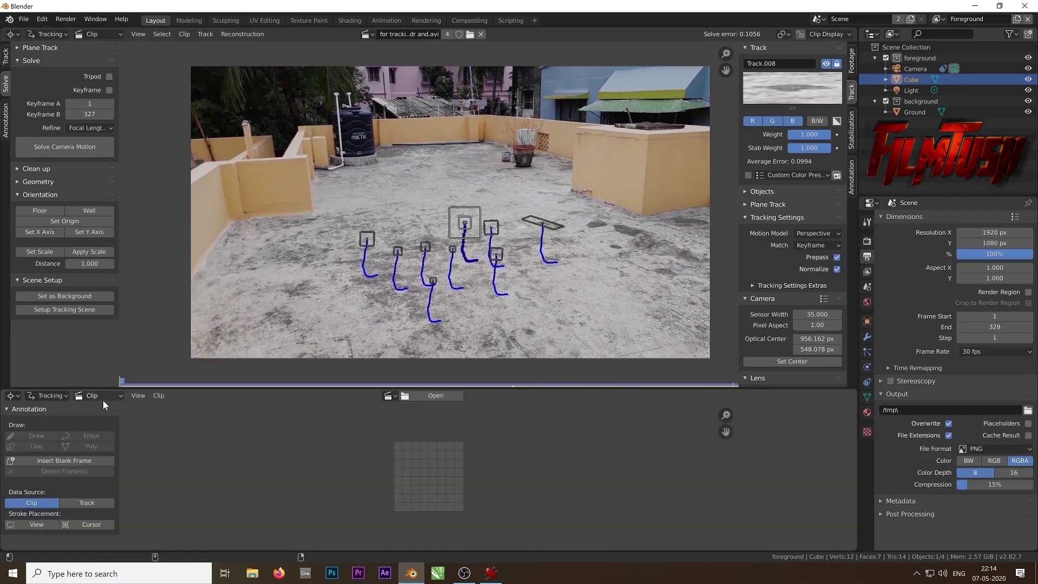
pyautogui.click(12, 396)
pyautogui.click(24, 435)
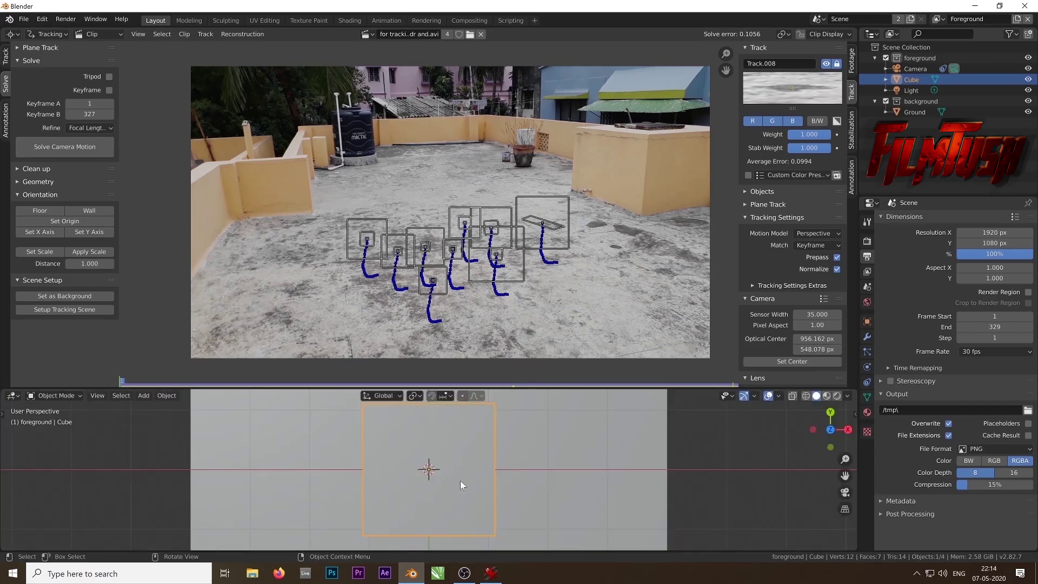
pyautogui.scroll(-3, 491, 485)
pyautogui.moveTo(492, 485); pyautogui.dragTo(465, 410, button='middle')
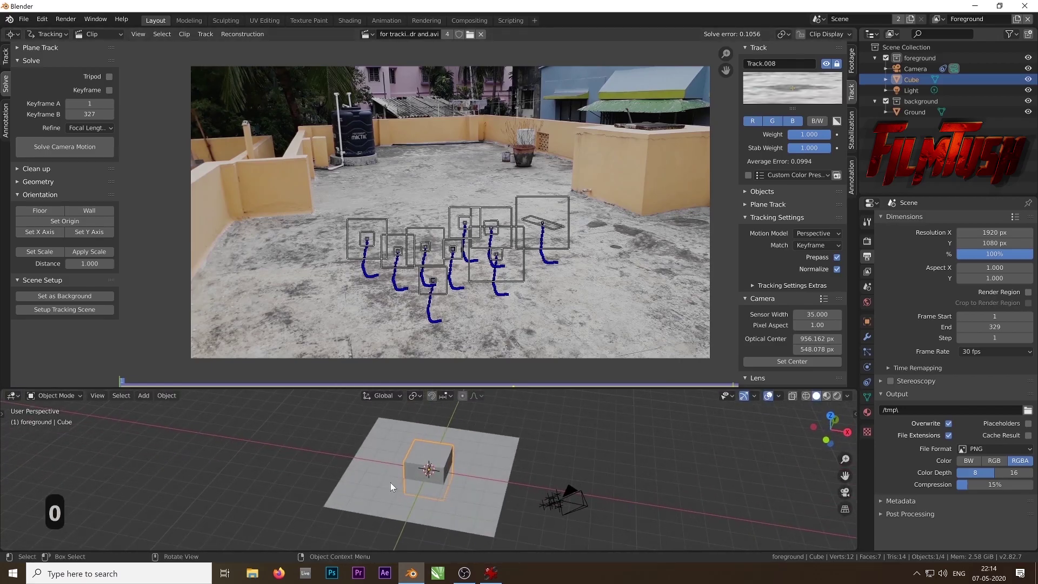
pyautogui.click(275, 513)
pyautogui.press('KP_0')
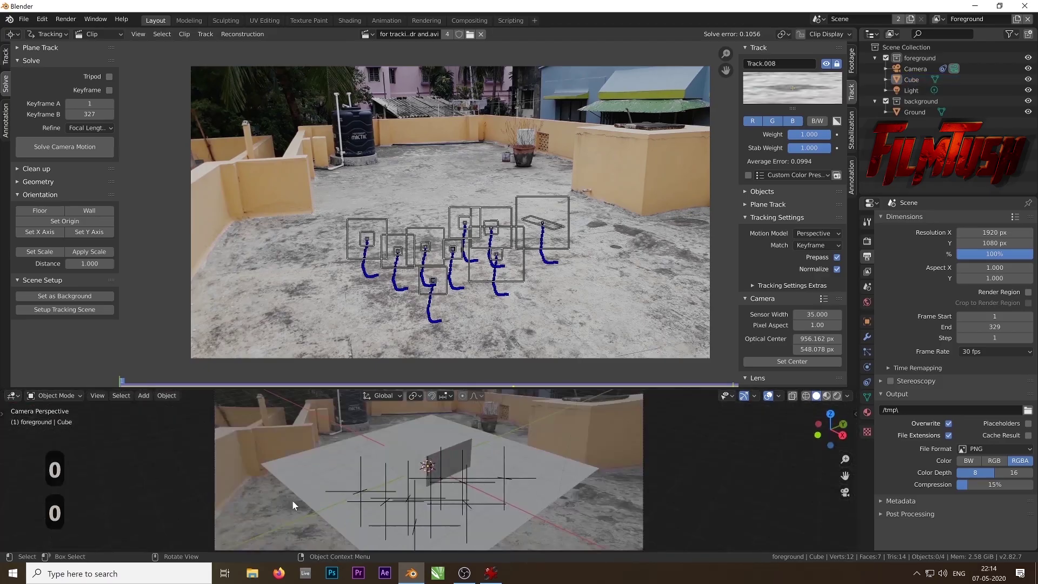
# Resize the 3D view and footage areas and play to frame 43 to check the match.
pyautogui.scroll(-2, 486, 507)
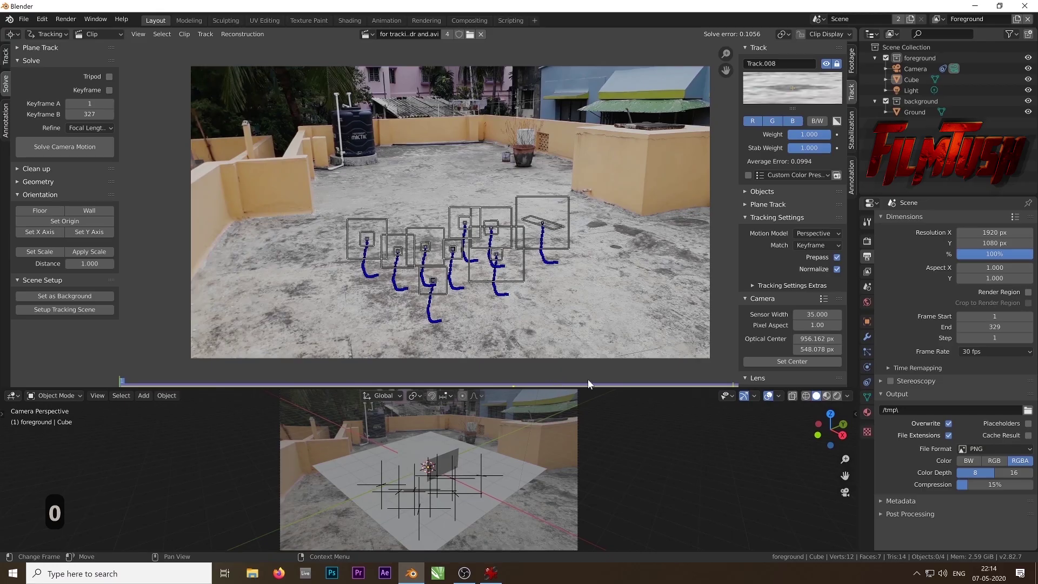
pyautogui.moveTo(593, 386); pyautogui.dragTo(610, 285)
pyautogui.scroll(1, 429, 448)
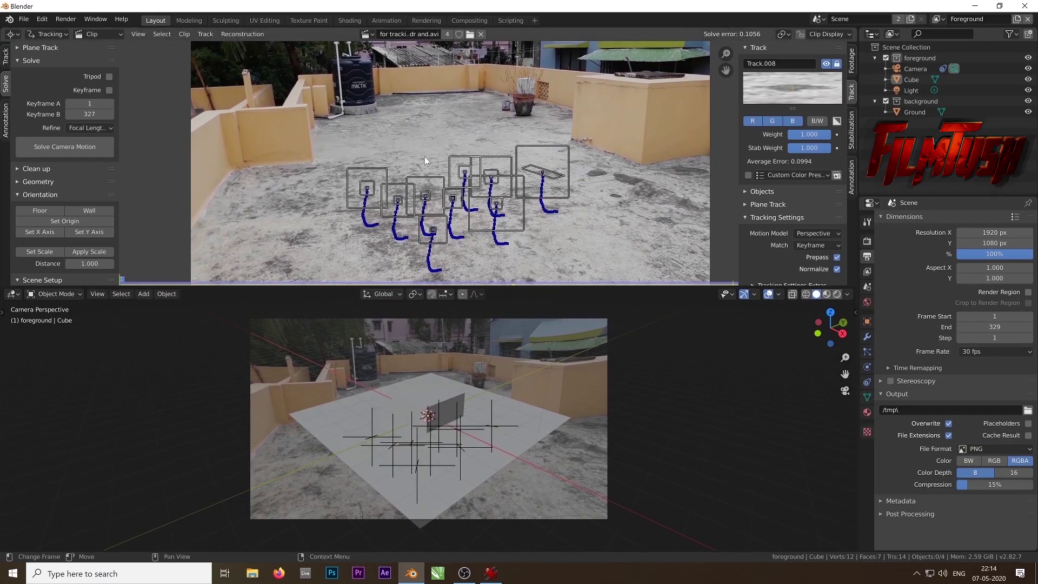
pyautogui.scroll(-3, 452, 221)
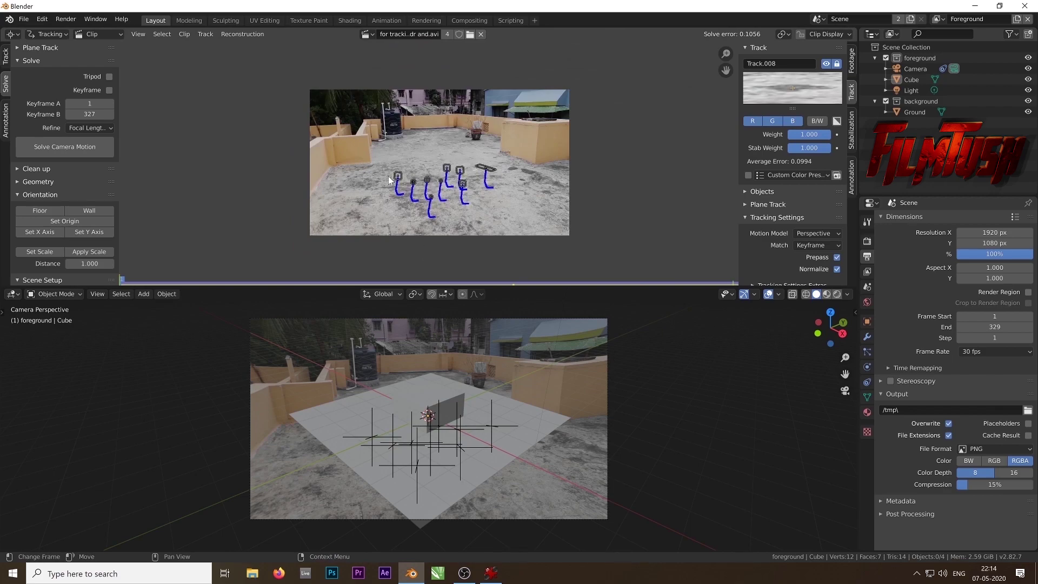
pyautogui.scroll(1, 388, 176)
pyautogui.press('space')
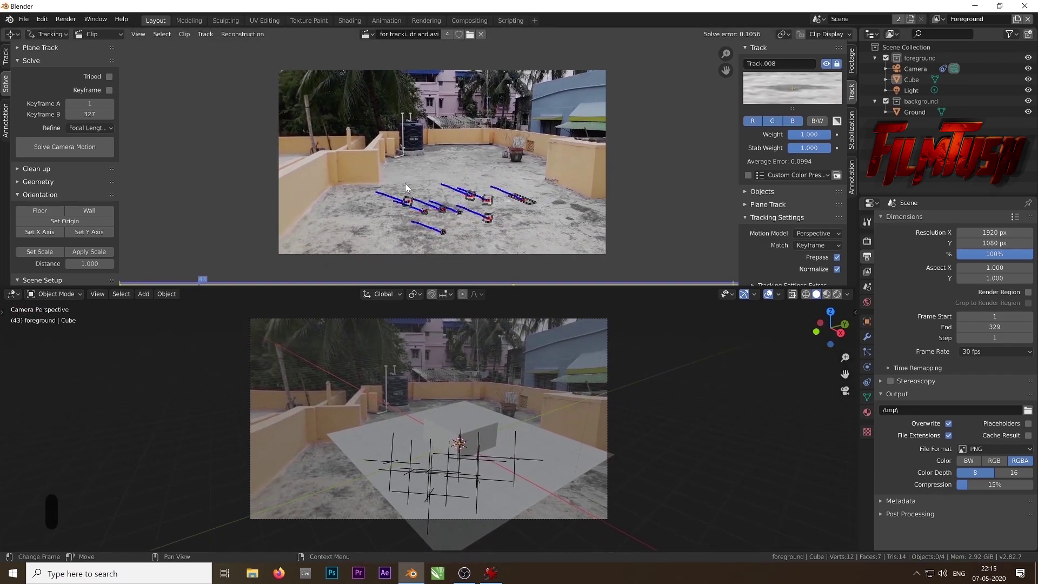
pyautogui.press('space')
pyautogui.scroll(1, 405, 182)
pyautogui.scroll(1, 470, 240)
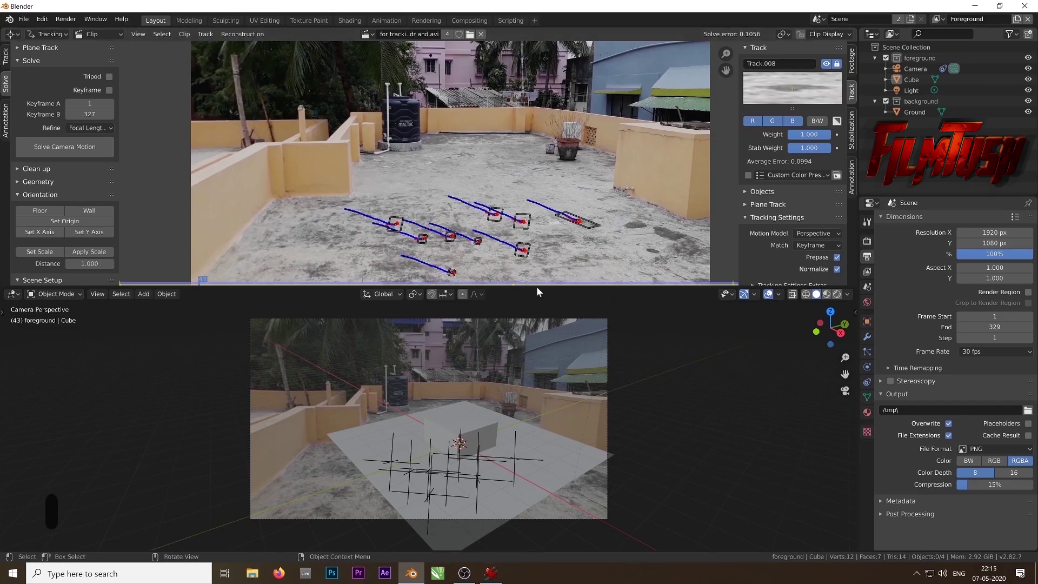
pyautogui.moveTo(536, 285); pyautogui.dragTo(535, 378)
# Place the scene origin on the selected floor tracker.
pyautogui.scroll(1, 459, 304)
pyautogui.scroll(1, 498, 171)
pyautogui.scroll(-1, 457, 199)
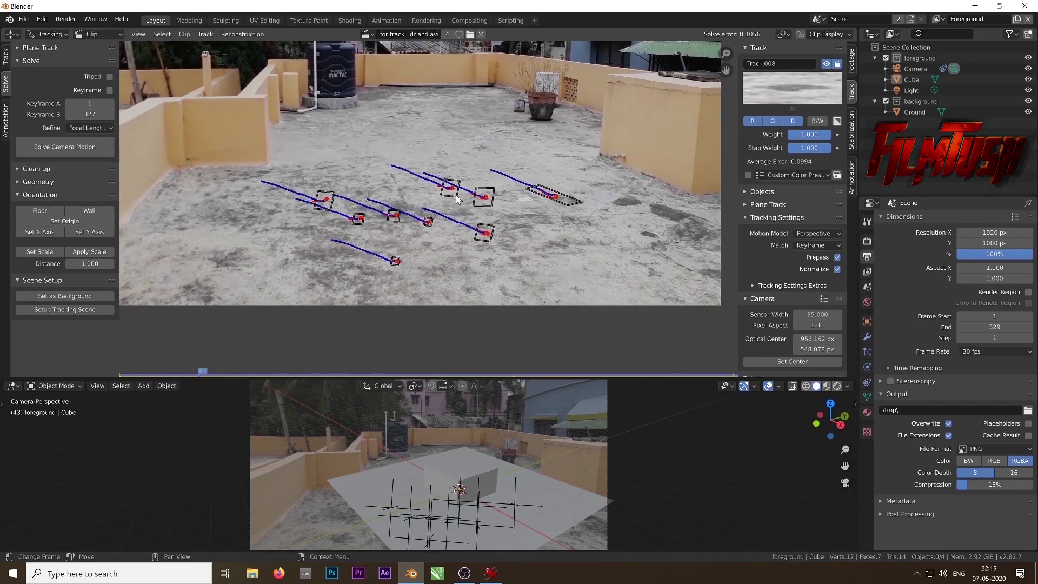
pyautogui.click(457, 199)
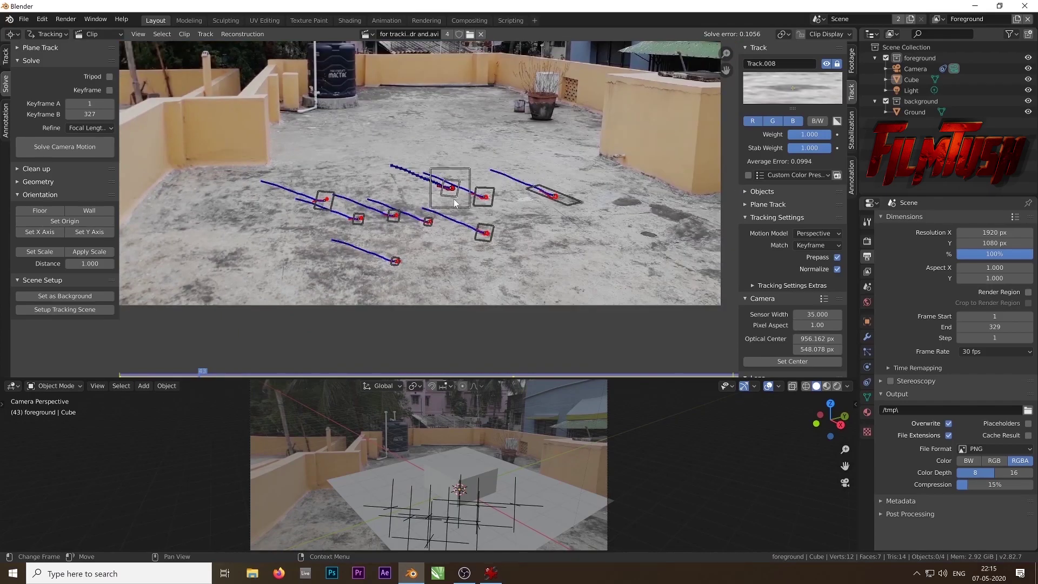
pyautogui.click(75, 224)
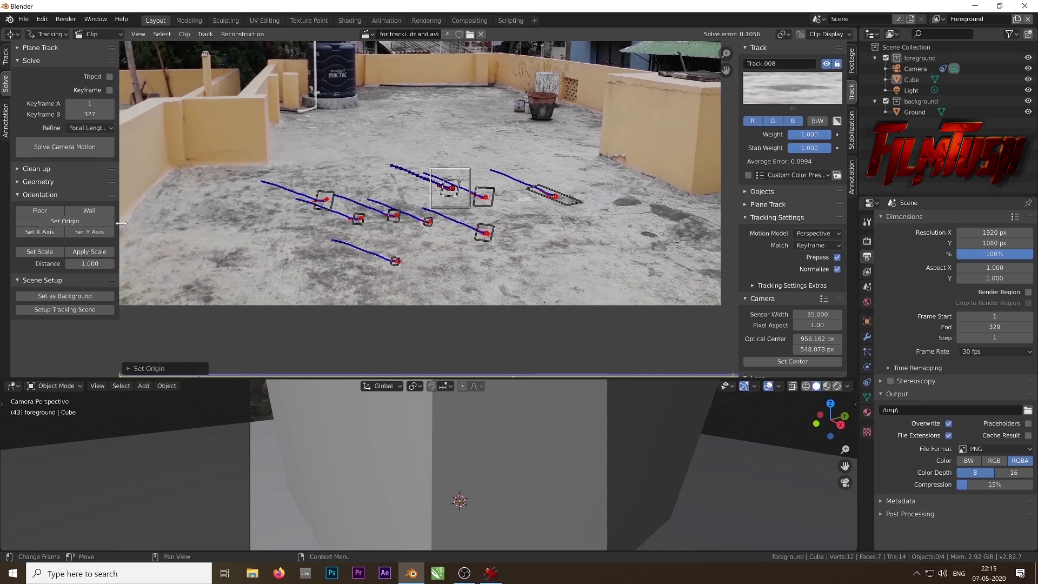
# Scale the scene so two selected trackers lie 2.300 units apart.
pyautogui.click(476, 230)
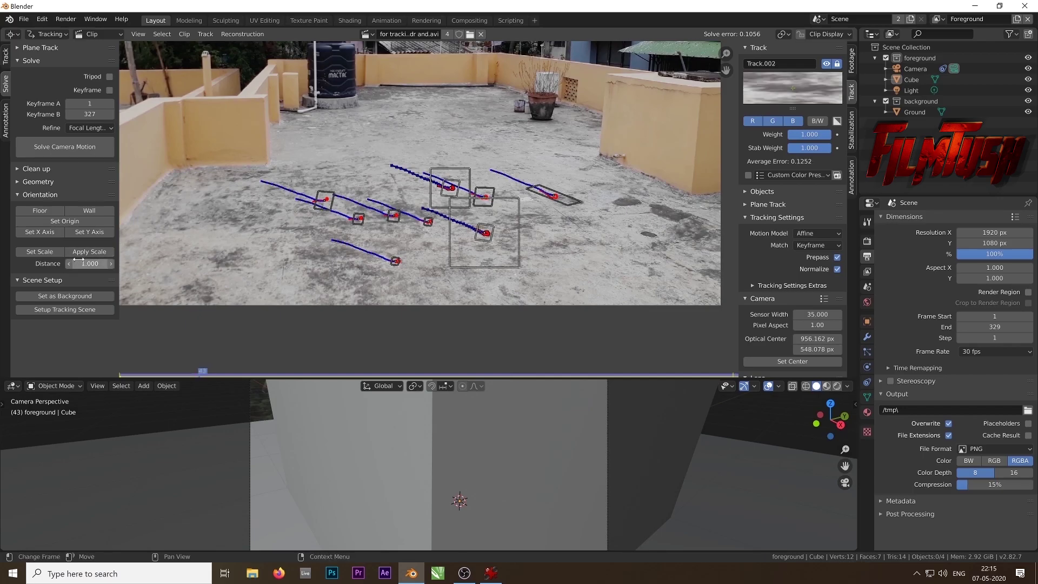
pyautogui.click(53, 251)
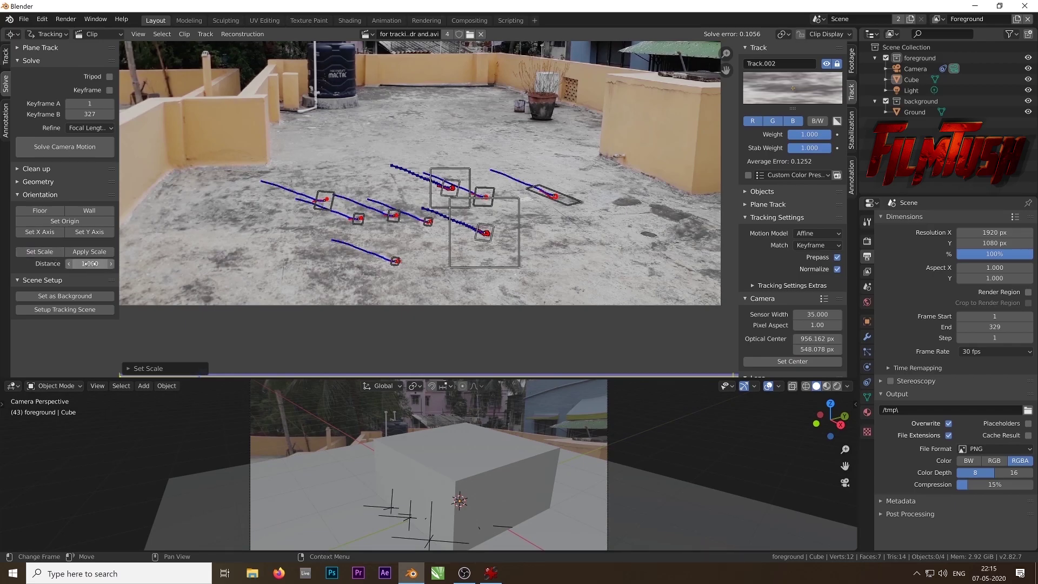
pyautogui.moveTo(111, 263); pyautogui.dragTo(69, 263)
pyautogui.click(48, 252)
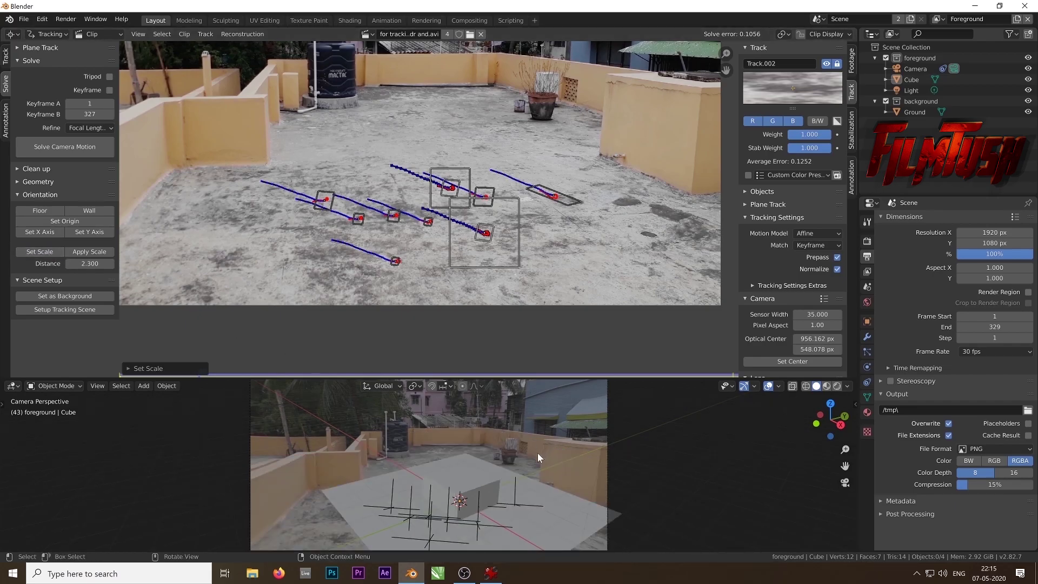
# Try a 2.600 tracker distance, then rescale back to 2.300.
pyautogui.scroll(-3, 537, 453)
pyautogui.scroll(2, 477, 497)
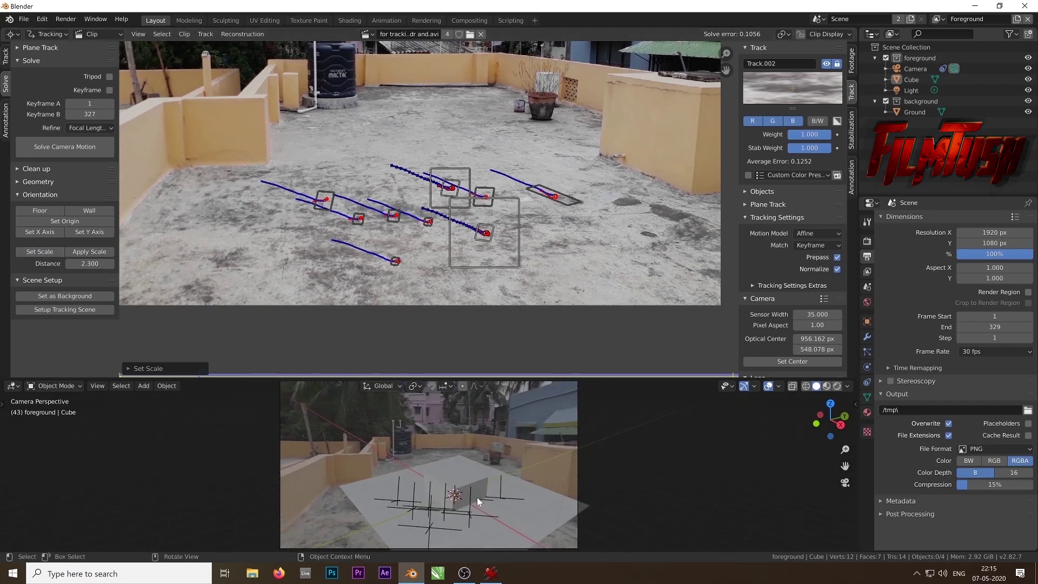
pyautogui.click(110, 263)
pyautogui.click(110, 264)
pyautogui.click(111, 264)
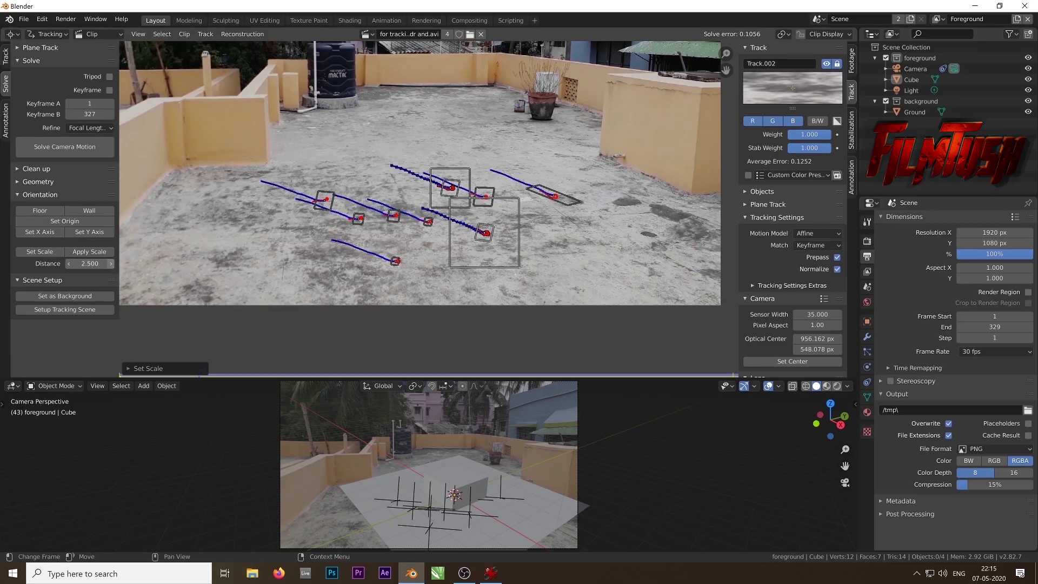
pyautogui.click(46, 254)
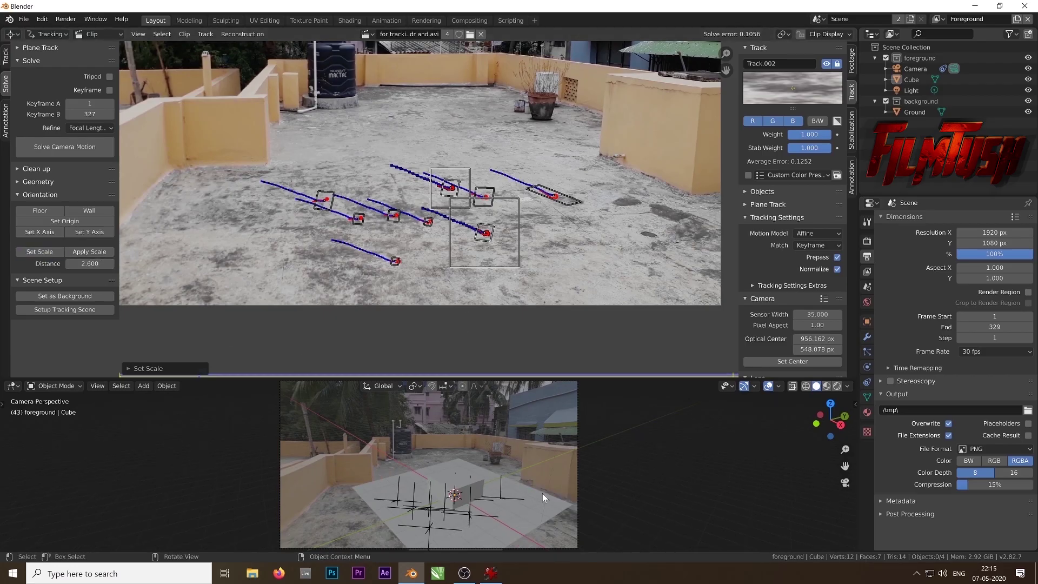
pyautogui.click(69, 264)
pyautogui.click(50, 255)
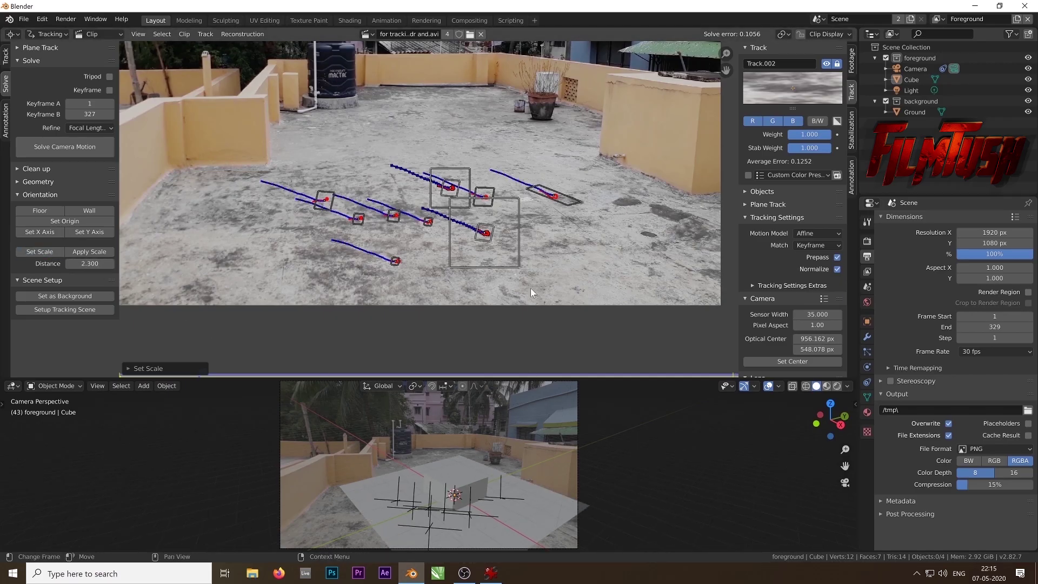
# Define the floor from three selected rooftop trackers.
pyautogui.click(457, 193)
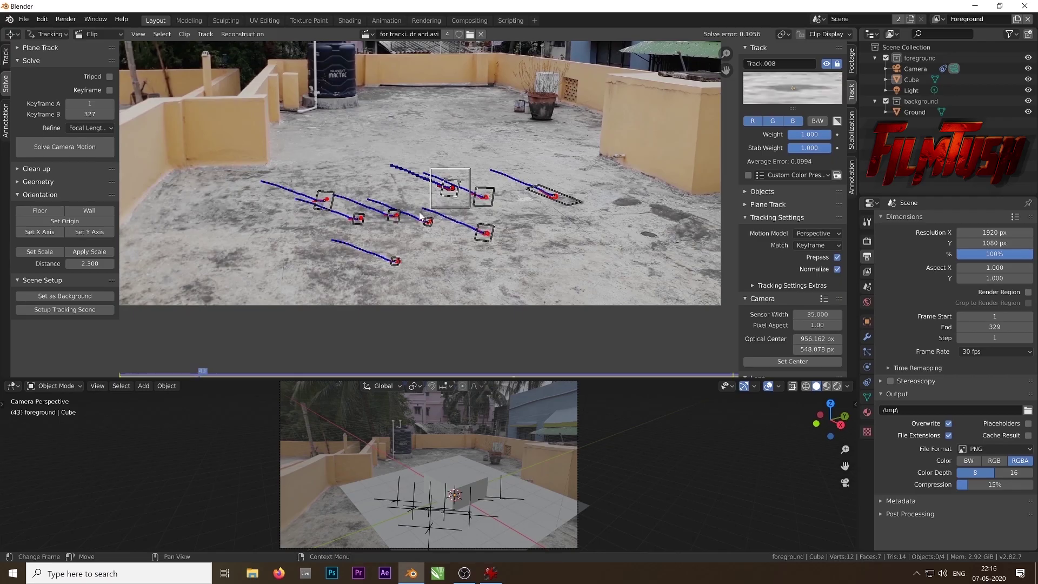
pyautogui.click(395, 217)
pyautogui.click(487, 232)
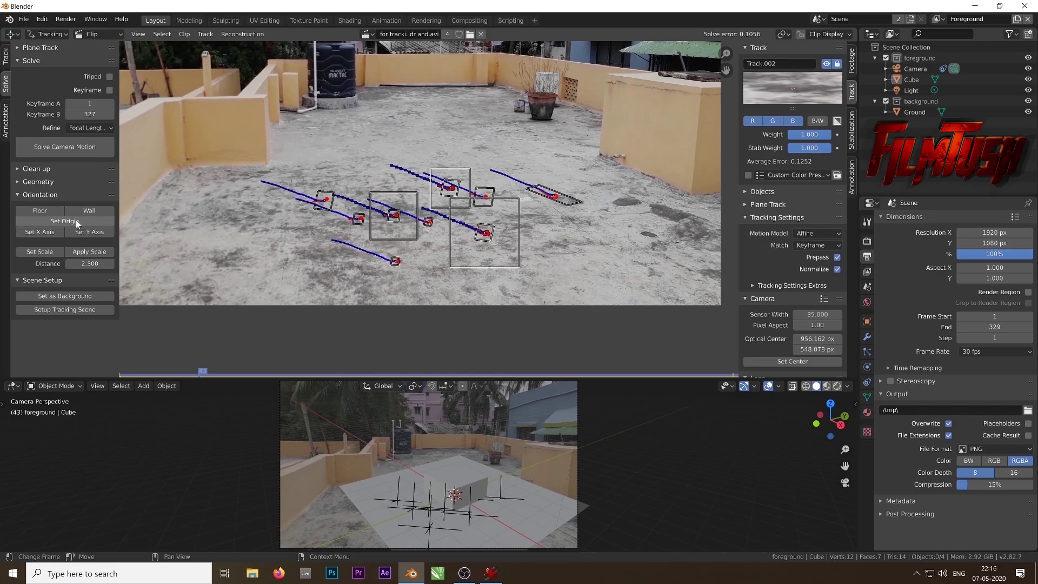
pyautogui.click(46, 211)
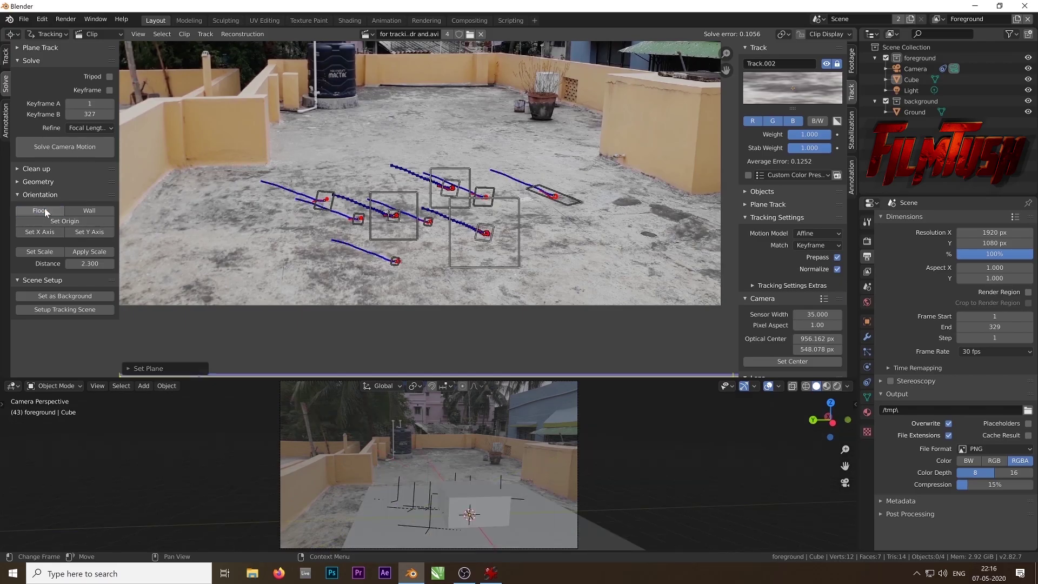
# Set the scene's X axis and take the Y axis from Track.005.
pyautogui.click(56, 232)
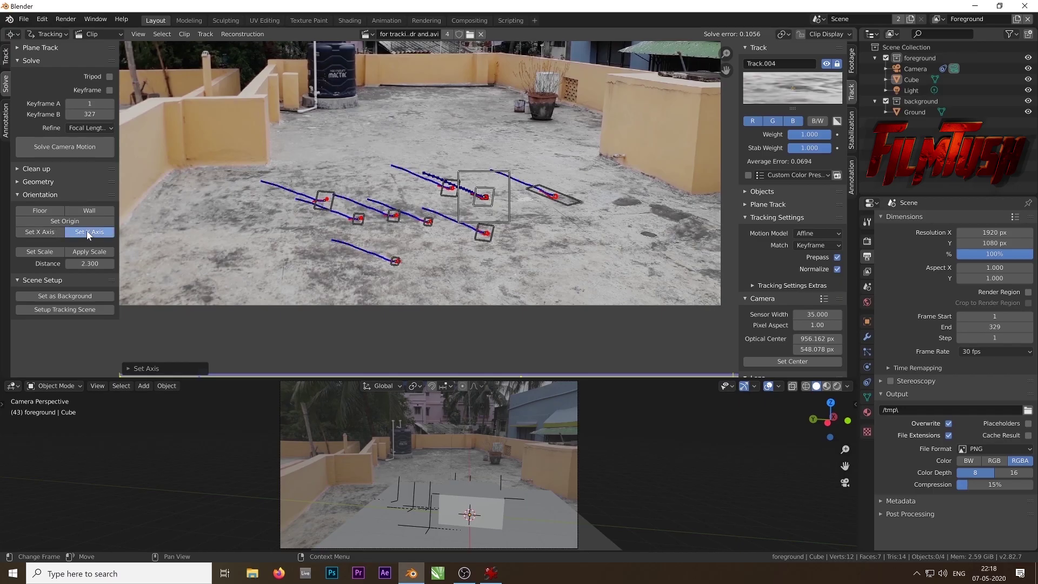
pyautogui.click(89, 234)
pyautogui.click(557, 204)
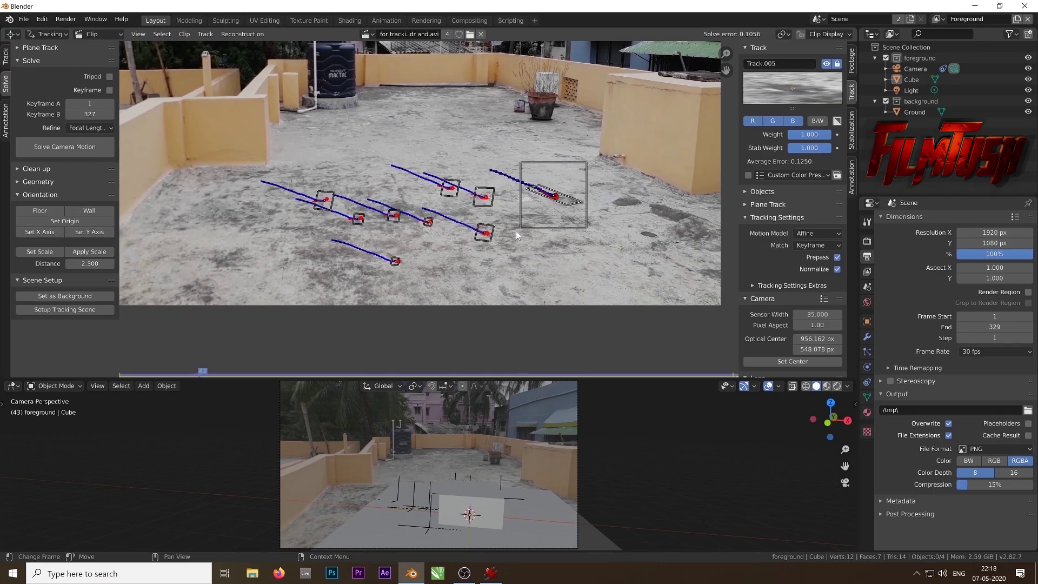
pyautogui.click(97, 233)
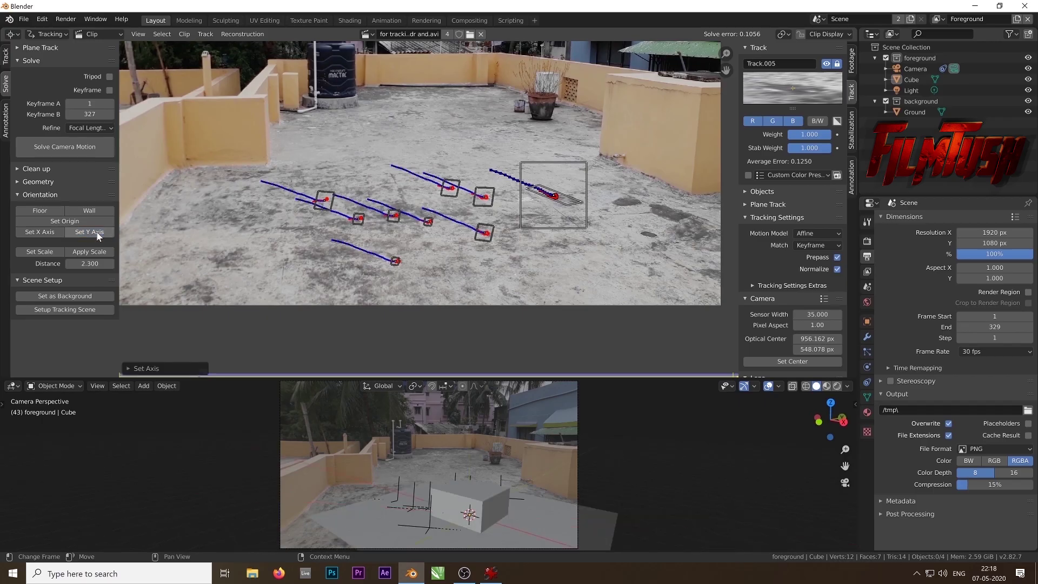
pyautogui.click(51, 231)
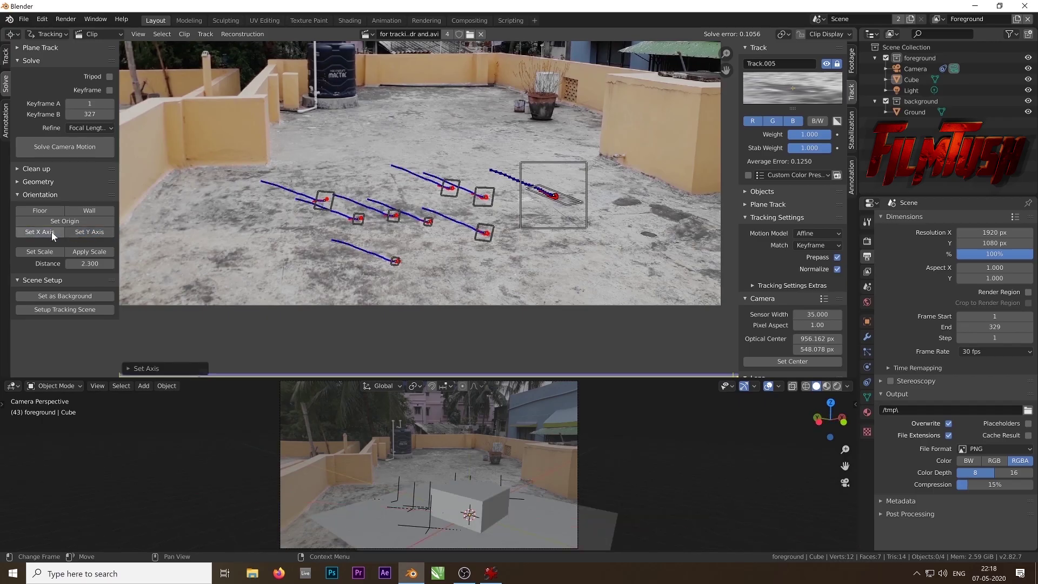
pyautogui.click(50, 231)
# Re-set the X axis from Track.003 and the Y axis from Track.005, then select Track.004.
pyautogui.click(332, 203)
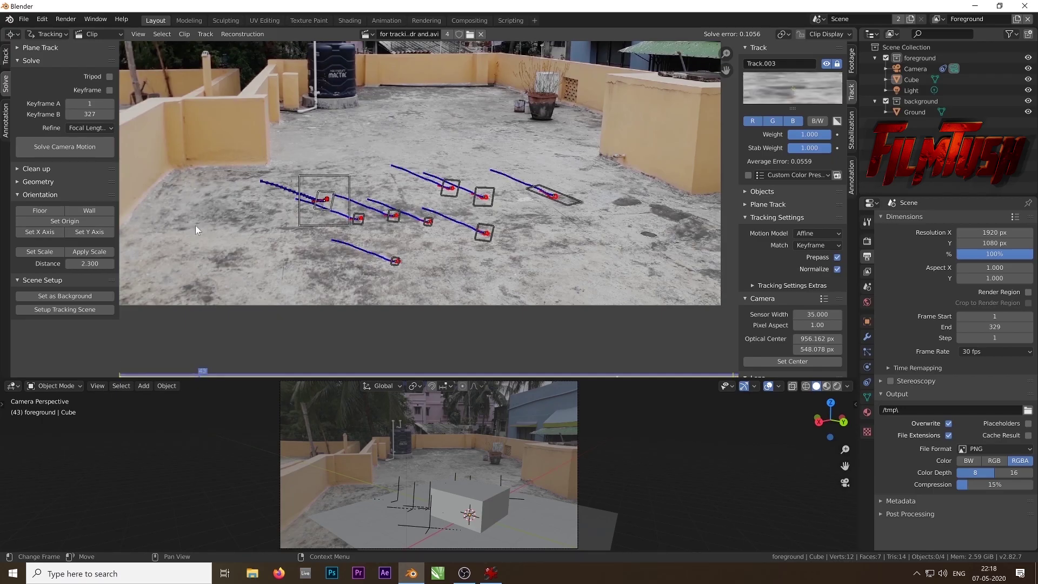
pyautogui.click(40, 231)
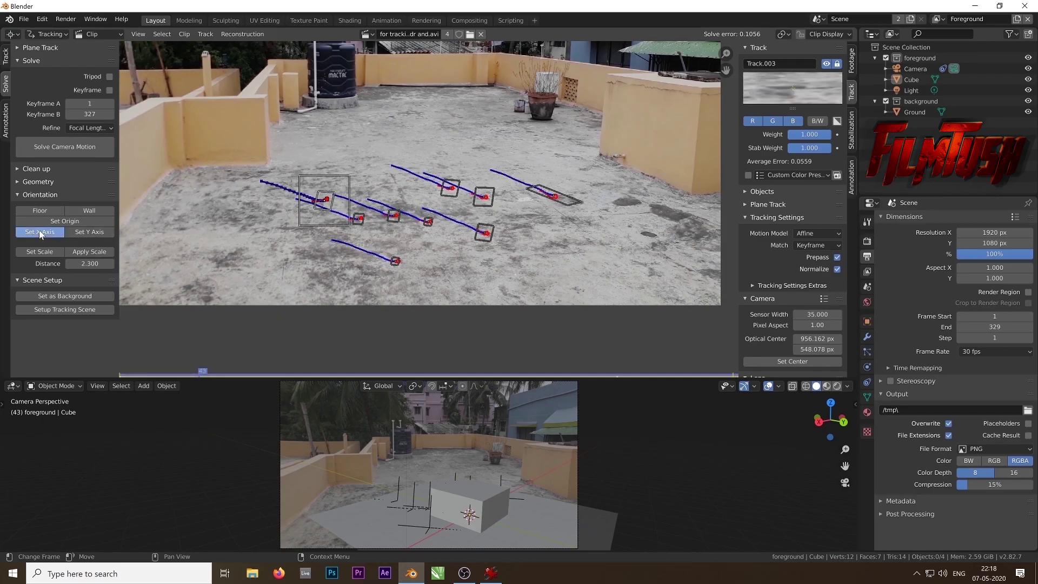
pyautogui.click(564, 207)
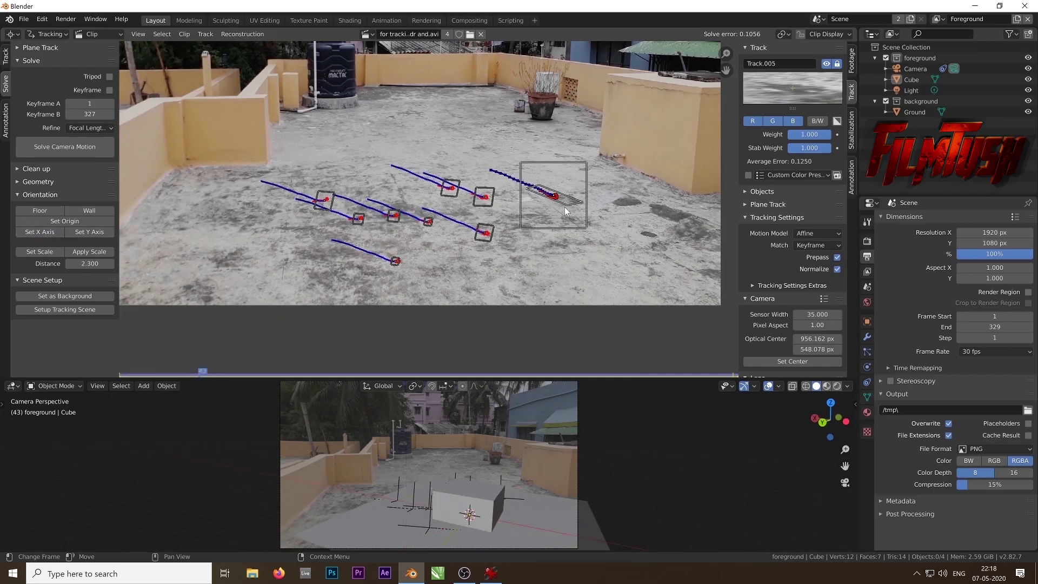
pyautogui.click(93, 232)
pyautogui.scroll(-2, 464, 476)
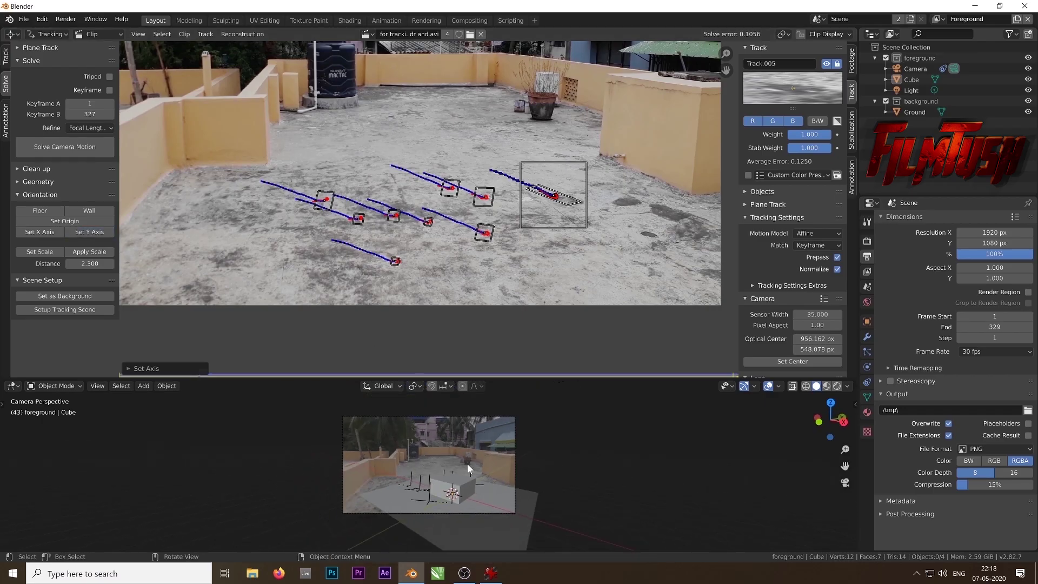
pyautogui.scroll(1, 473, 520)
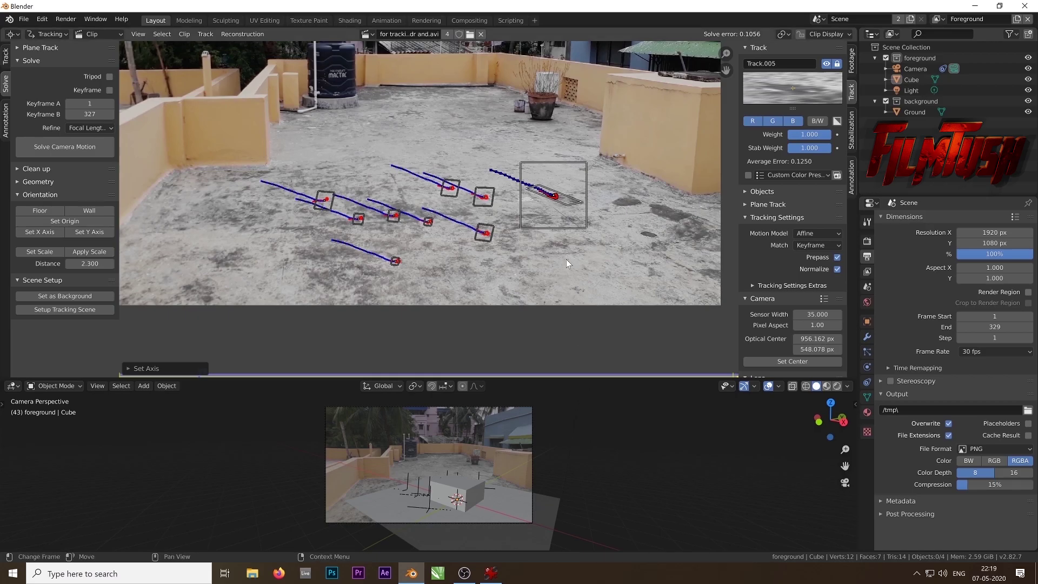
pyautogui.click(489, 206)
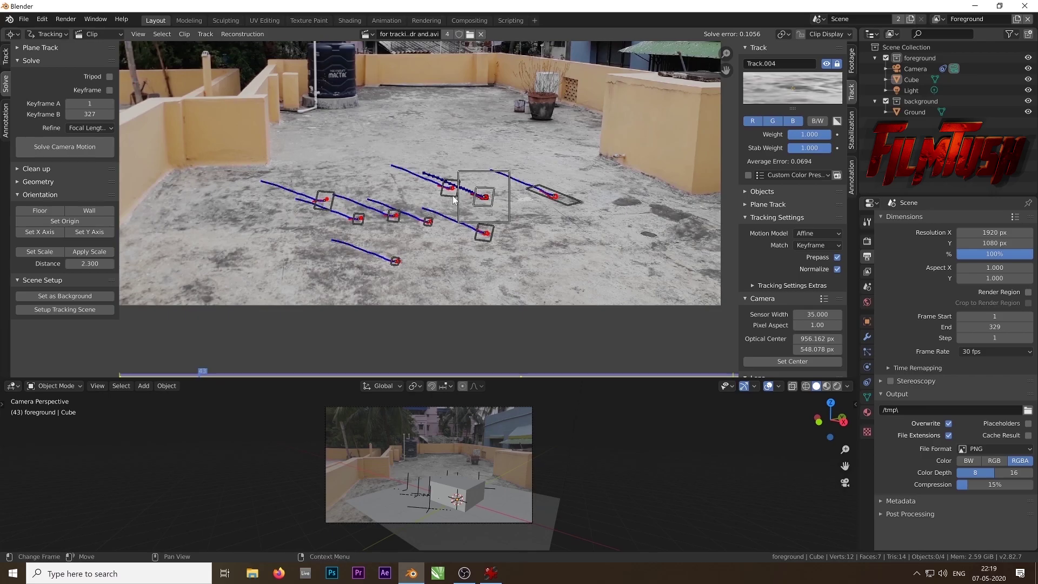
# Set the X axis from Track.004 and return to the camera view.
pyautogui.click(44, 232)
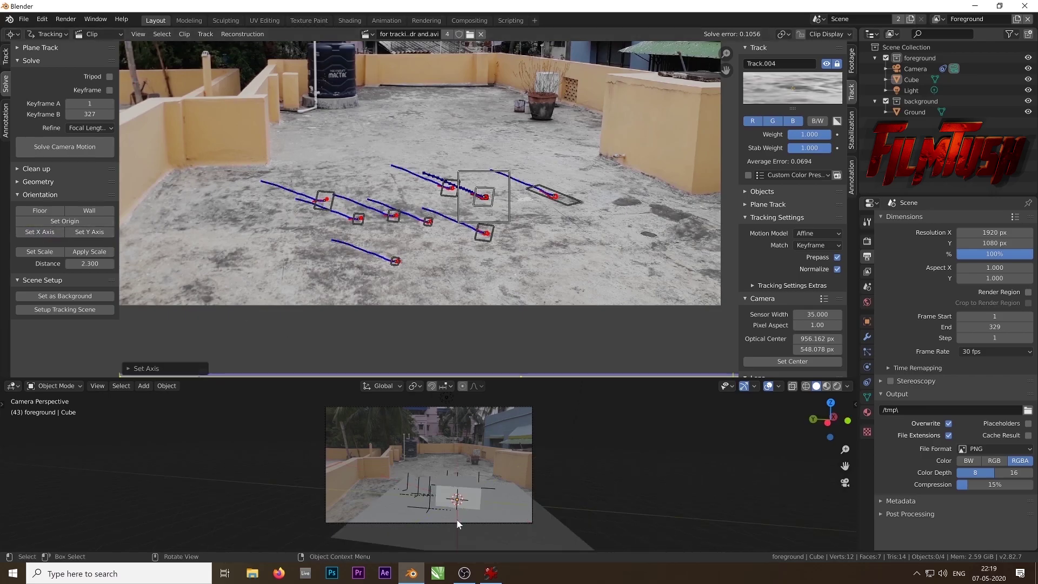
pyautogui.scroll(2, 458, 524)
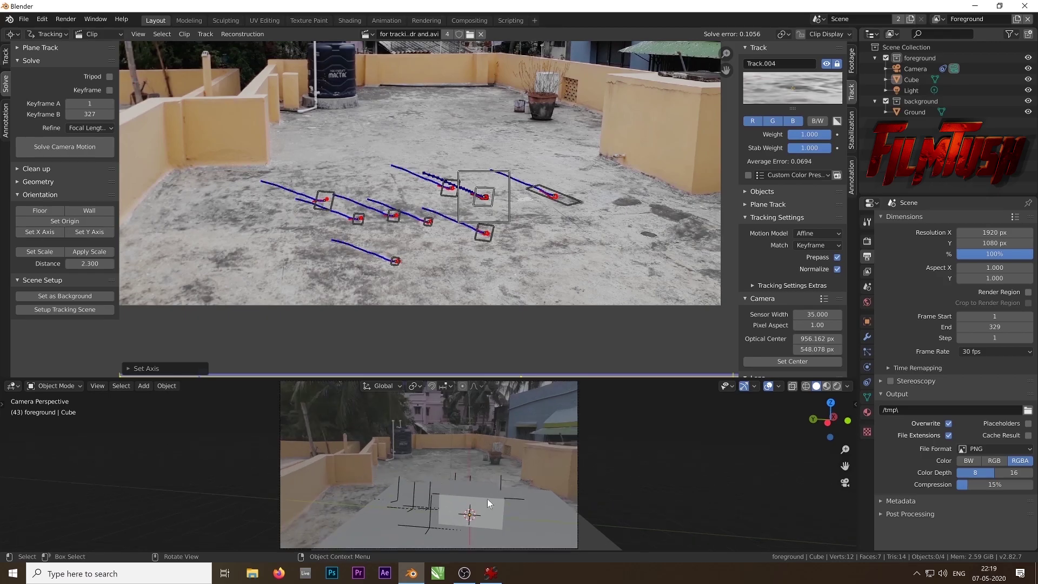
pyautogui.moveTo(488, 499); pyautogui.dragTo(521, 475, button='middle')
pyautogui.press('KP_0')
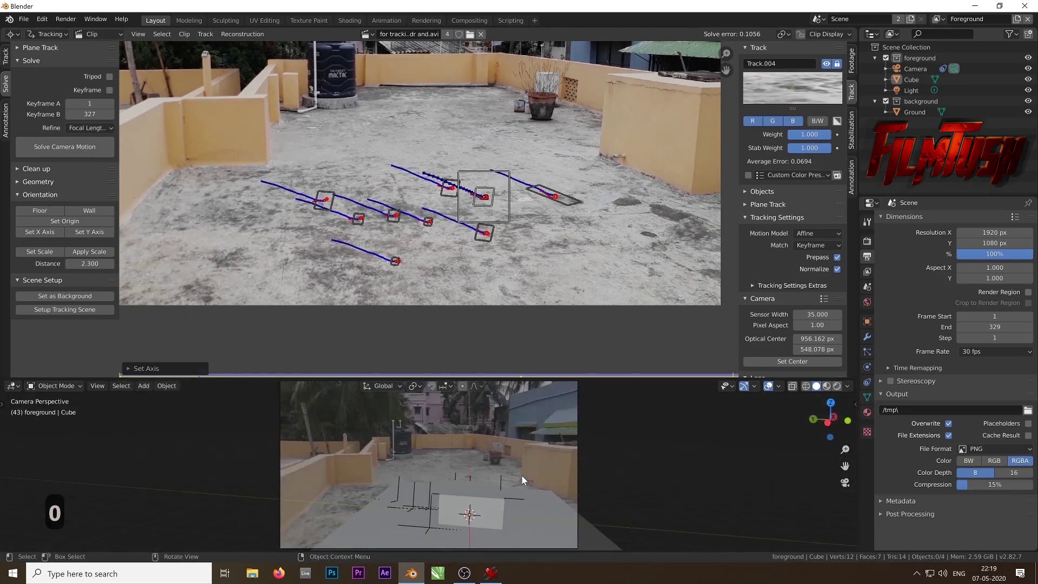
# Play back the tracked footage and stop at frame 160.
pyautogui.press('space')
pyautogui.scroll(-3, 449, 481)
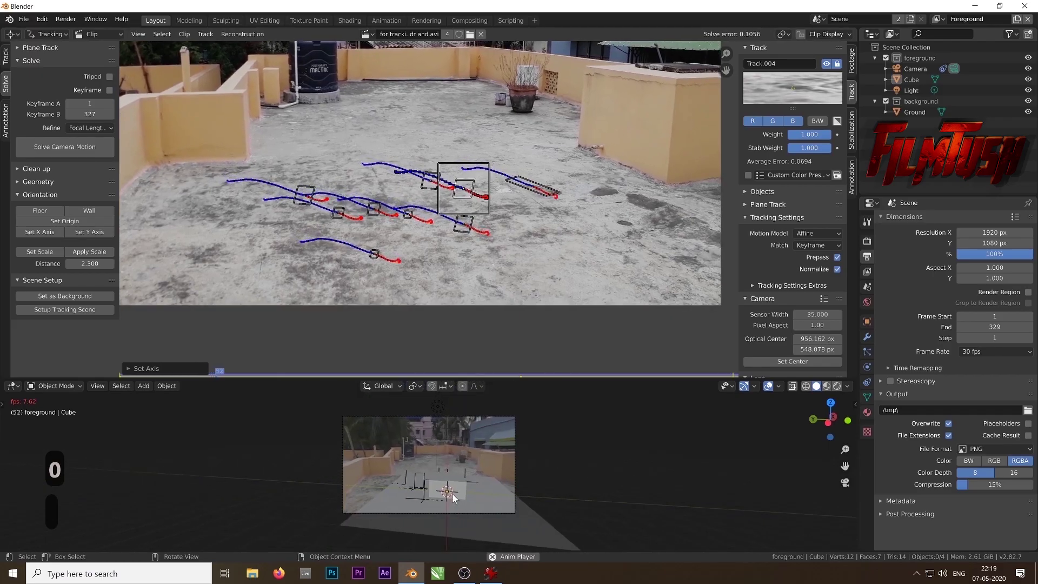
pyautogui.scroll(2, 387, 514)
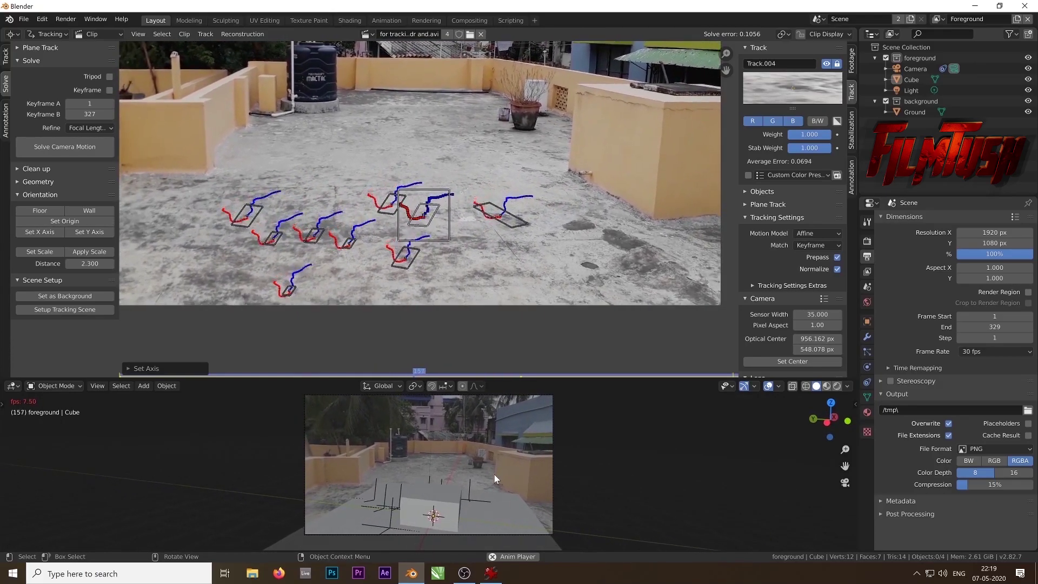
pyautogui.press('space')
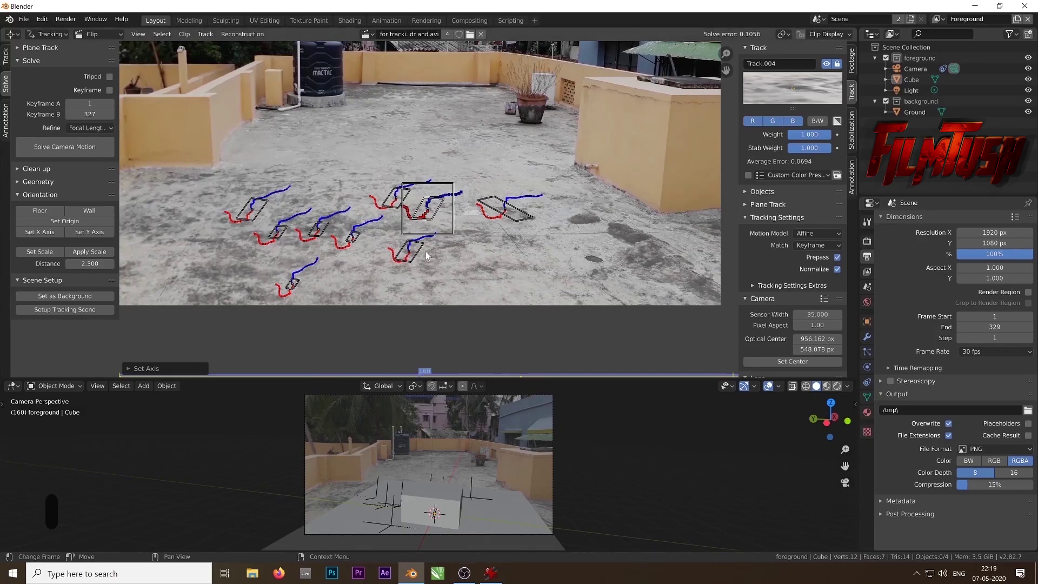
# Define the floor plane from three tracks, redoing it with Track.008 and Track.002 among them.
pyautogui.click(394, 208)
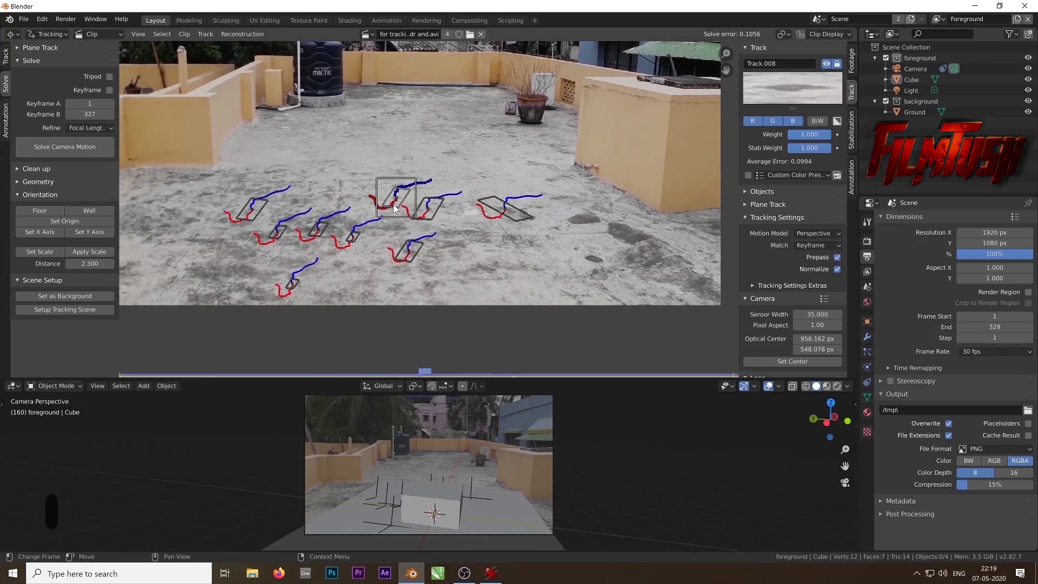
pyautogui.click(326, 231)
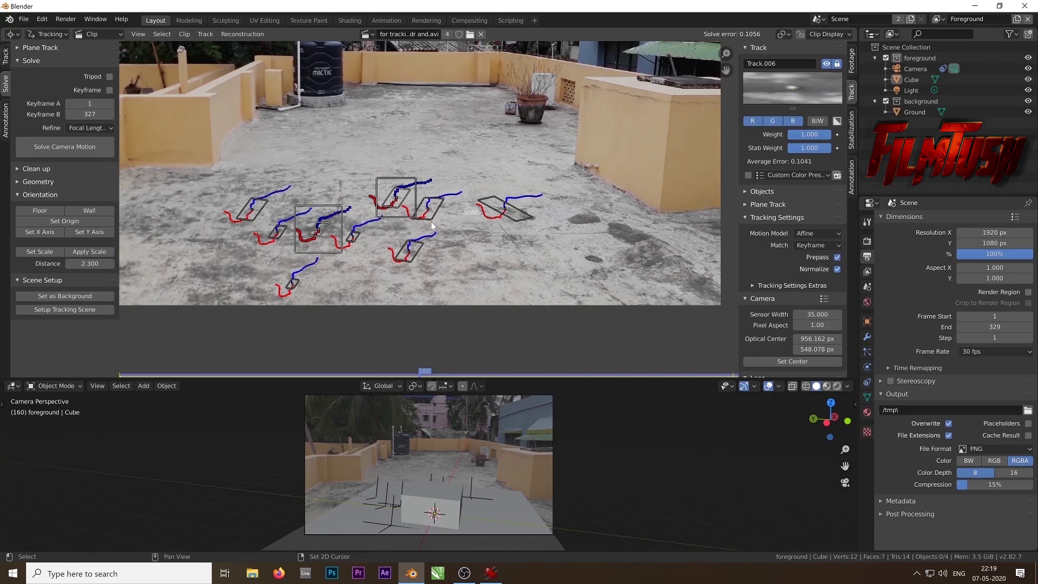
pyautogui.click(514, 225)
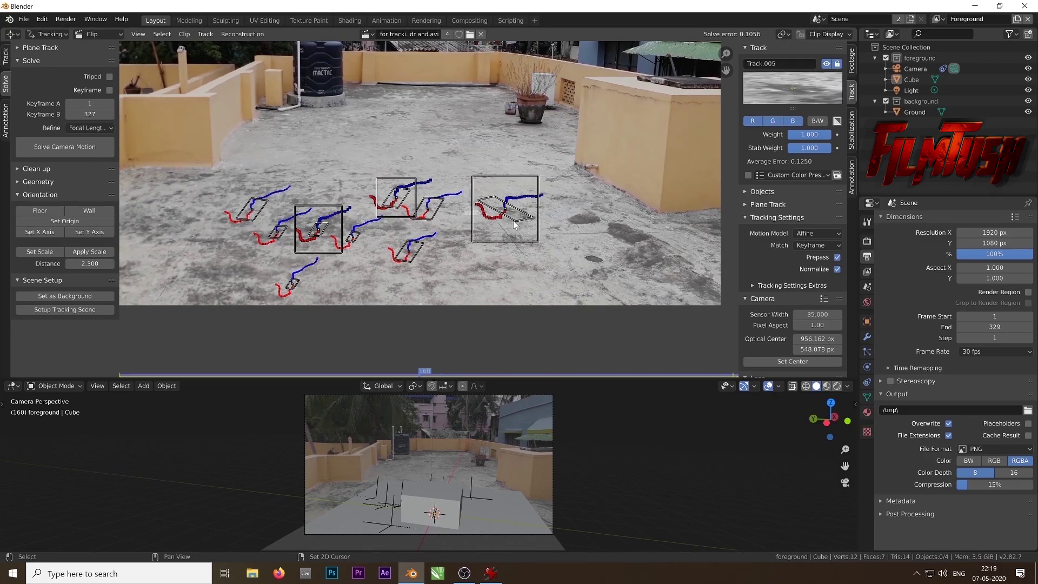
pyautogui.click(47, 210)
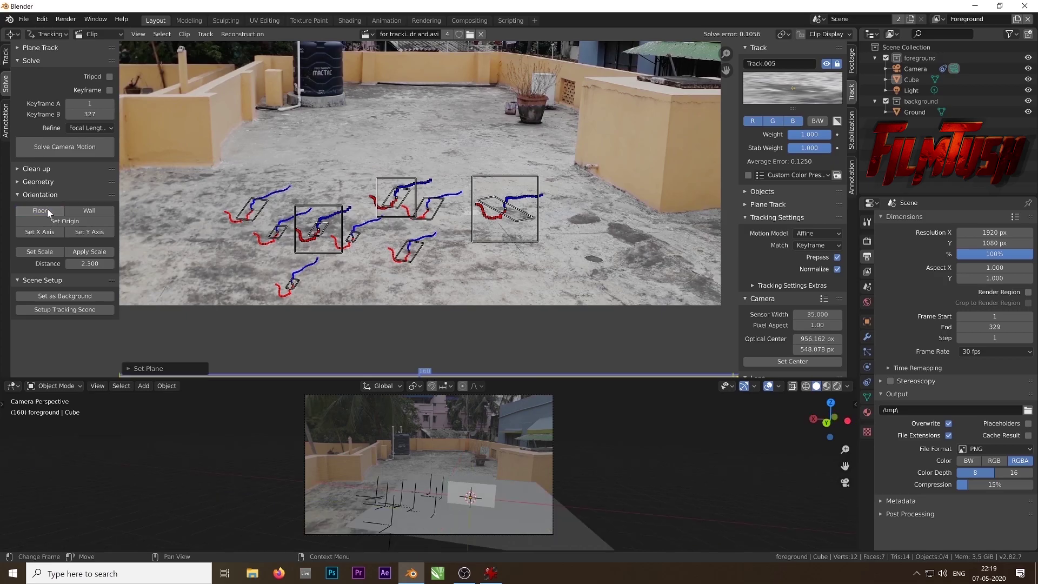
pyautogui.click(386, 209)
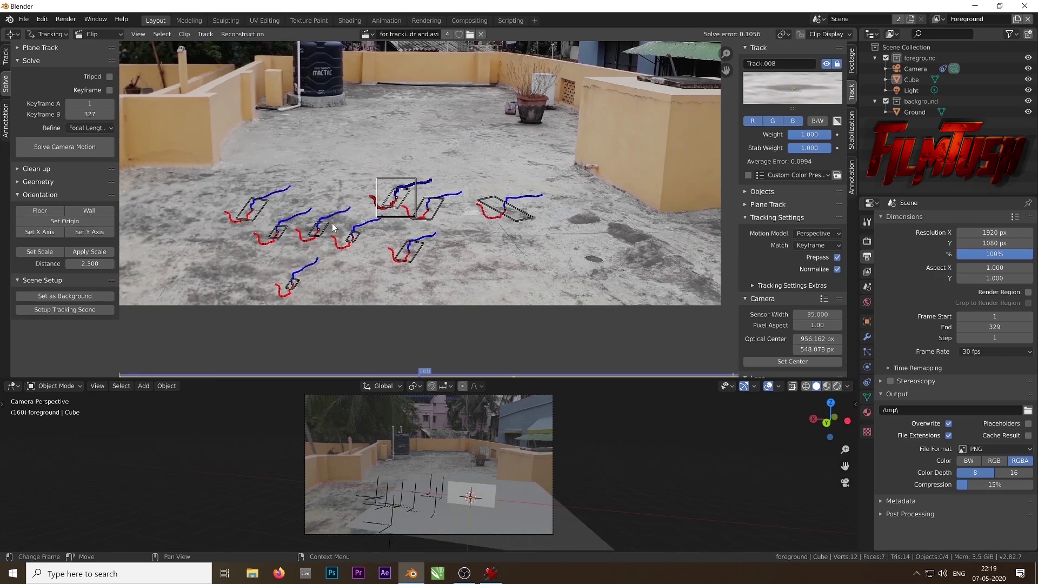
pyautogui.keyDown('shift'); pyautogui.click(349, 236); pyautogui.keyUp('shift')
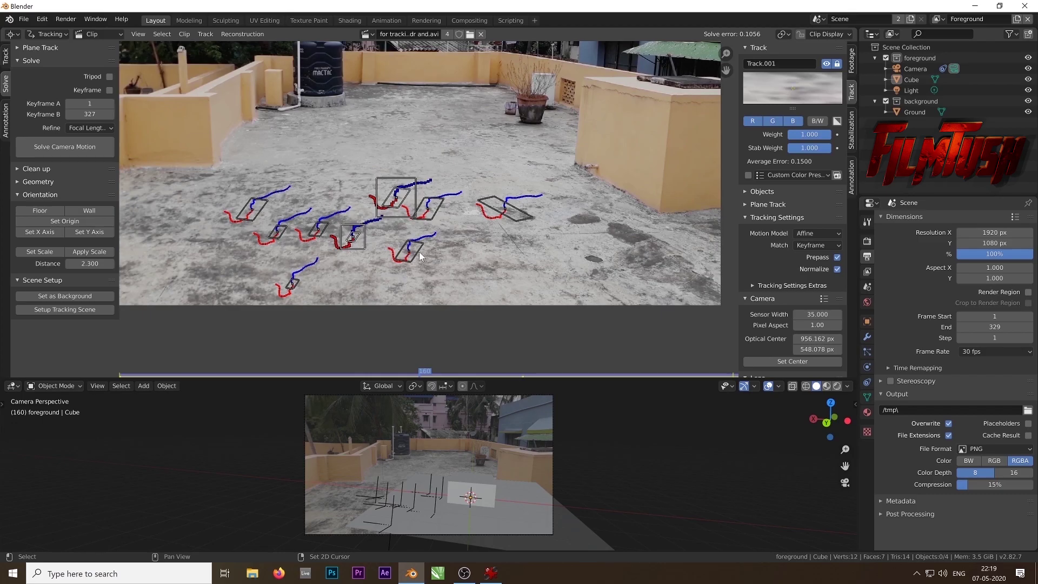
pyautogui.keyDown('shift'); pyautogui.click(415, 254); pyautogui.keyUp('shift')
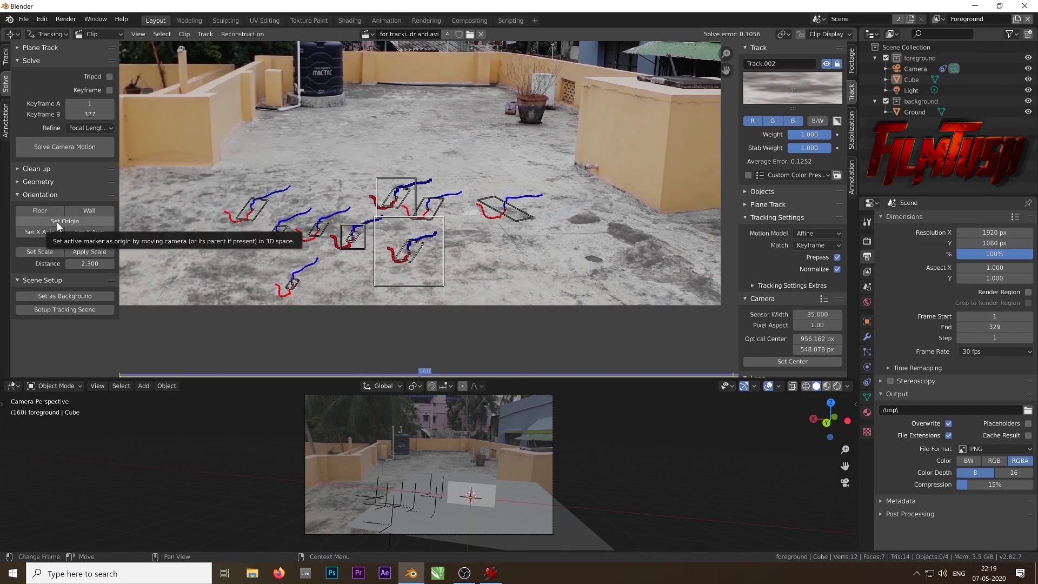
pyautogui.click(44, 209)
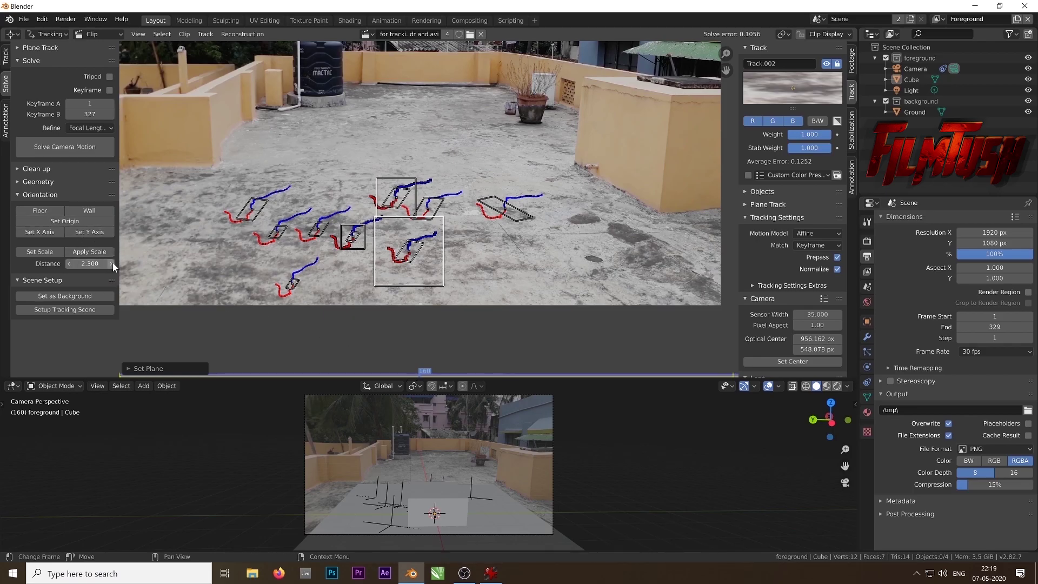
# Keep two tracks selected and scale the scene to a 2.800 distance.
pyautogui.click(406, 204)
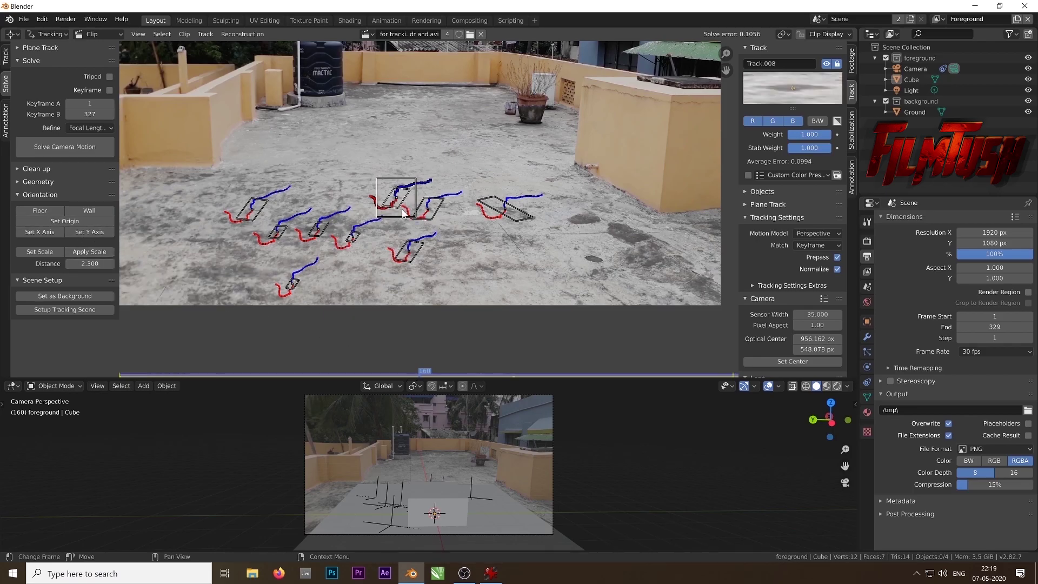
pyautogui.click(409, 251)
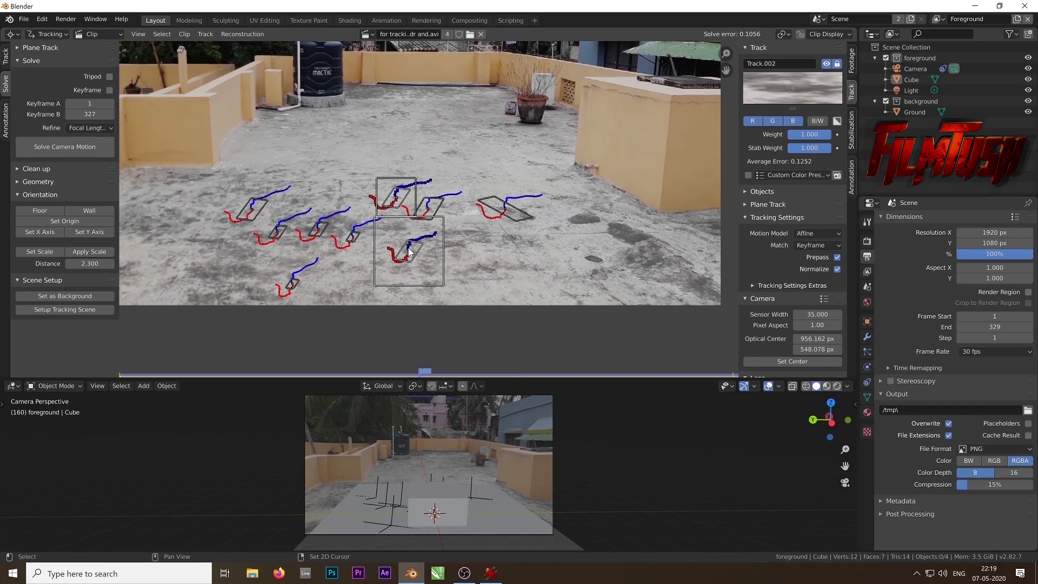
pyautogui.doubleClick(90, 263)
pyautogui.write('2.8')
pyautogui.press('Return')
pyautogui.click(45, 251)
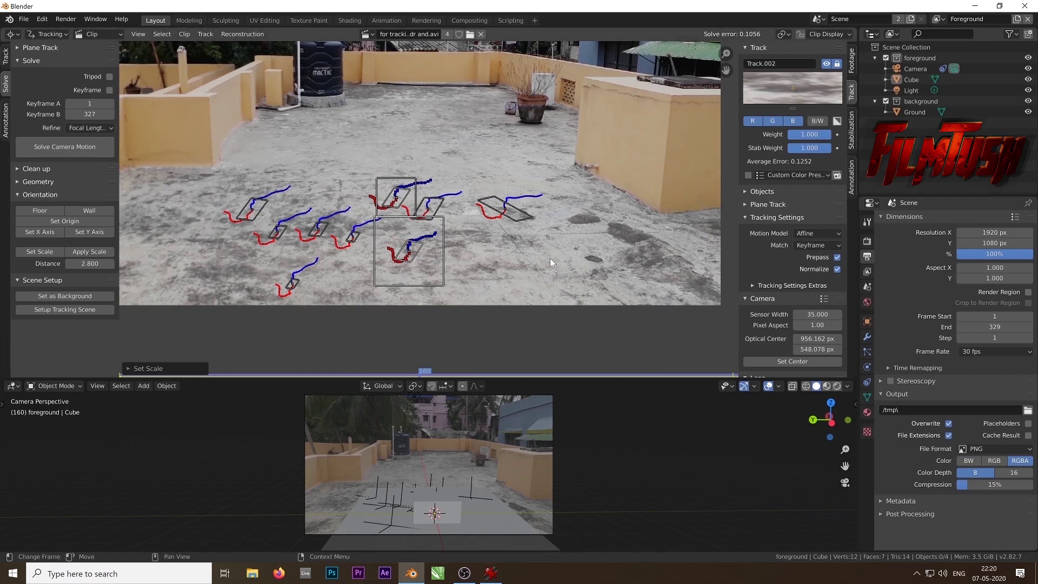
# Maximize the 3D view, then lift the cube along Z onto the tracked floor and replay.
pyautogui.press('space')
pyautogui.hotkey('ctrl', 'space')
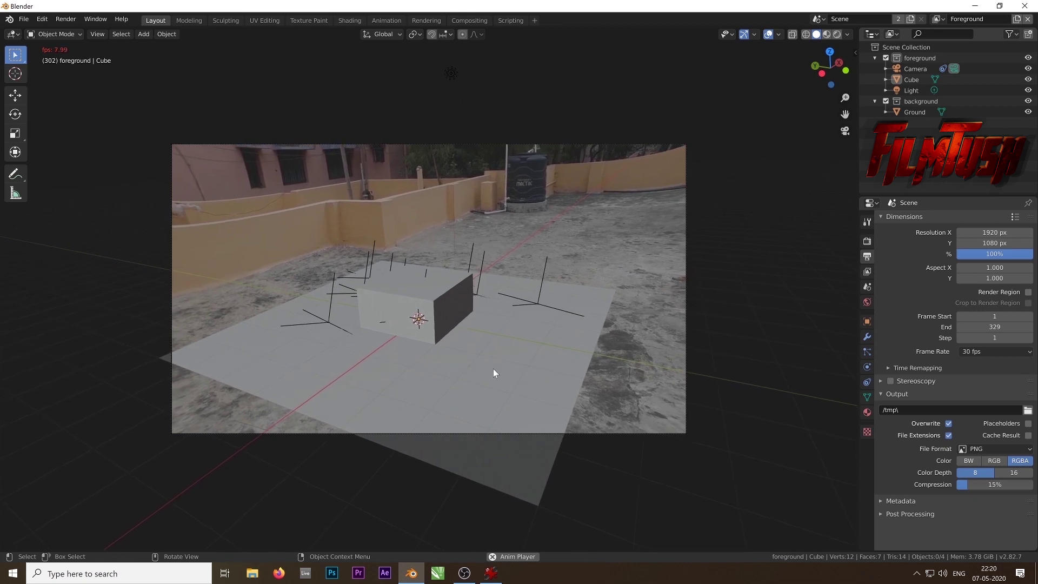
pyautogui.press('space')
pyautogui.click(431, 306)
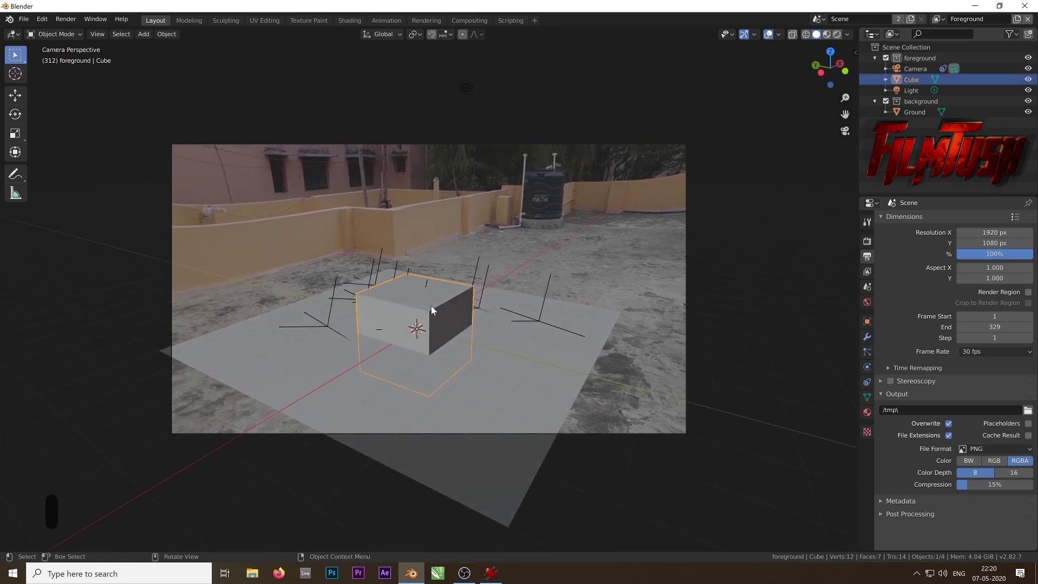
pyautogui.click(15, 95)
pyautogui.moveTo(417, 292); pyautogui.dragTo(418, 245)
pyautogui.press('space')
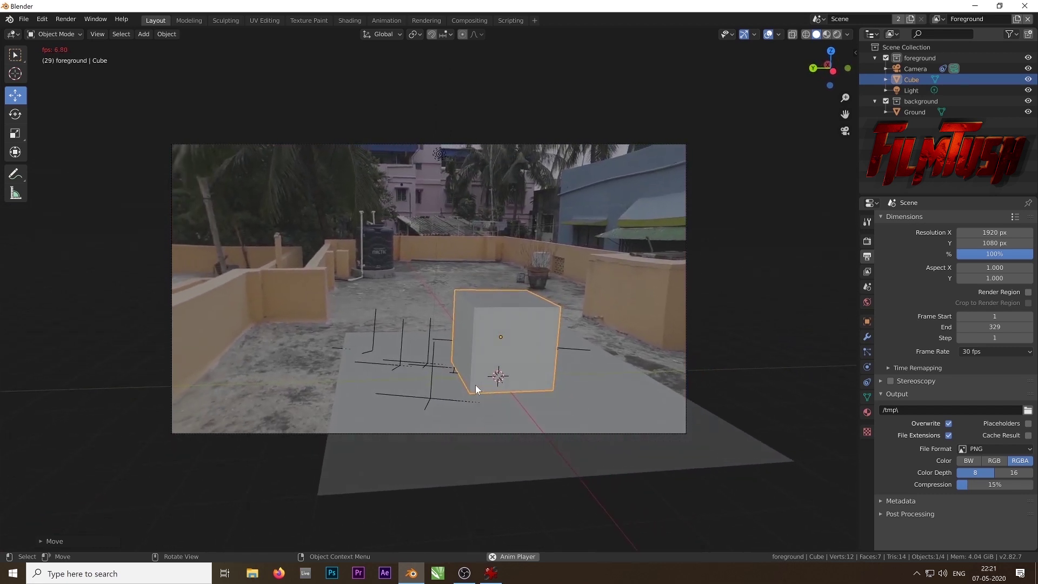
# Orbit around the scene to watch the tracked camera's motion, then return to camera view.
pyautogui.press('space')
pyautogui.press('KP_0')
pyautogui.scroll(-6, 483, 374)
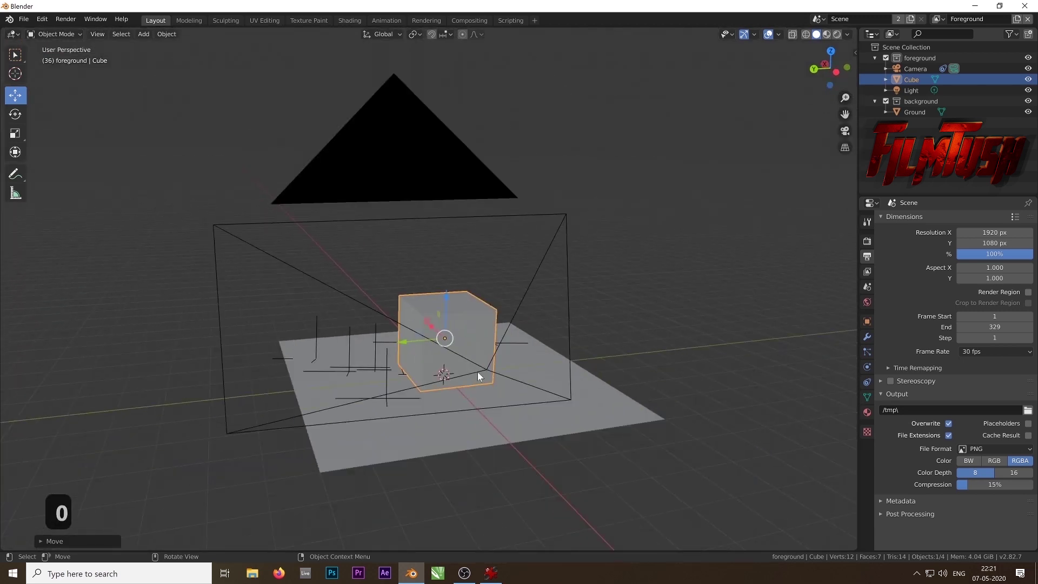
pyautogui.moveTo(468, 412); pyautogui.dragTo(579, 373, button='middle')
pyautogui.click(563, 219)
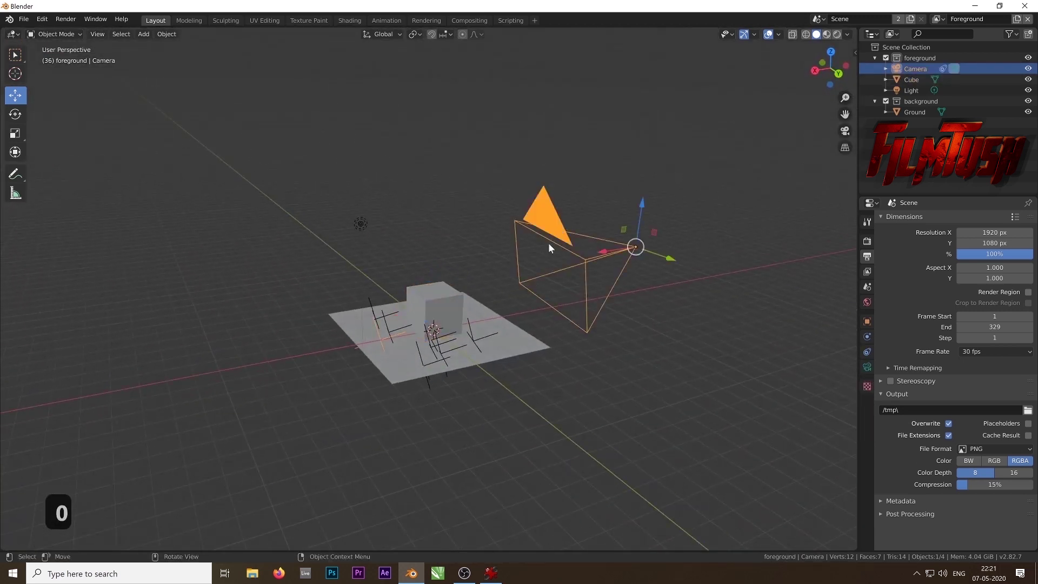
pyautogui.press('space')
pyautogui.moveTo(539, 290)
pyautogui.mouseDown(button='middle')
pyautogui.moveTo(543, 423)
pyautogui.moveTo(546, 297)
pyautogui.mouseUp(button='middle')
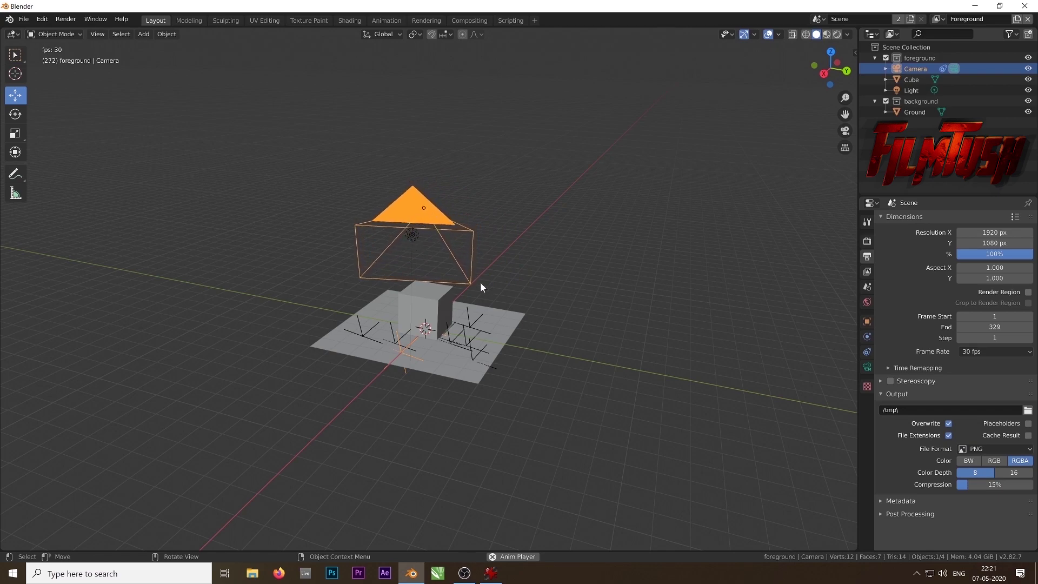
pyautogui.moveTo(543, 339); pyautogui.dragTo(426, 325, button='middle')
pyautogui.press('KP_0')
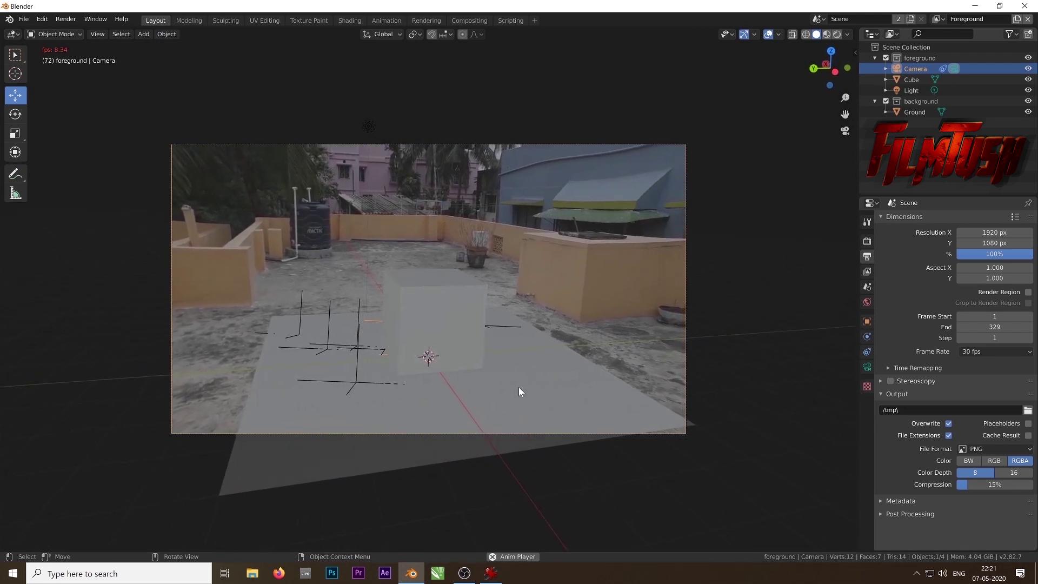
# Switch the viewport to Rendered shading and the render engine to Cycles.
pyautogui.press('space')
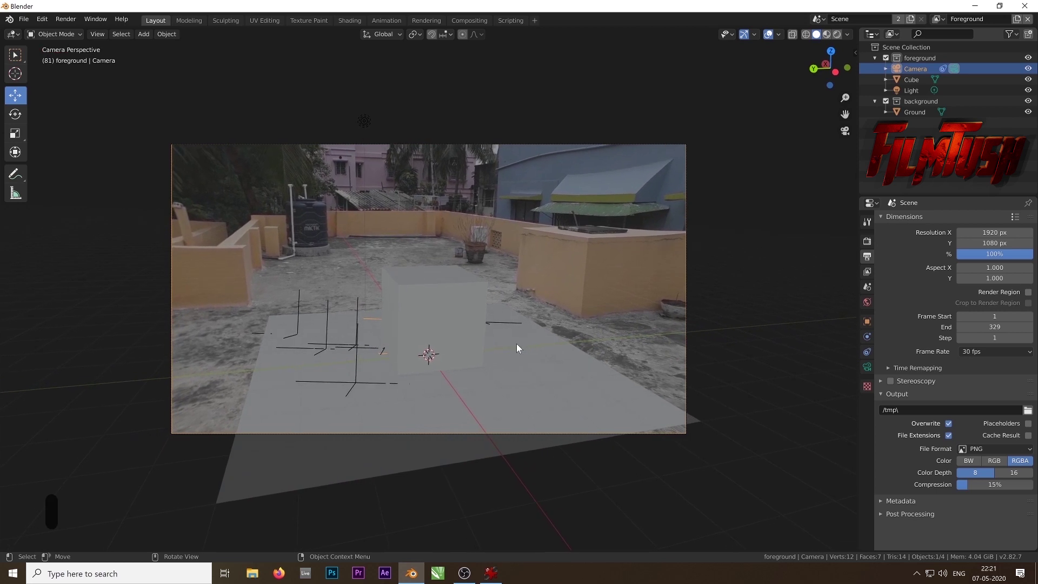
pyautogui.click(838, 34)
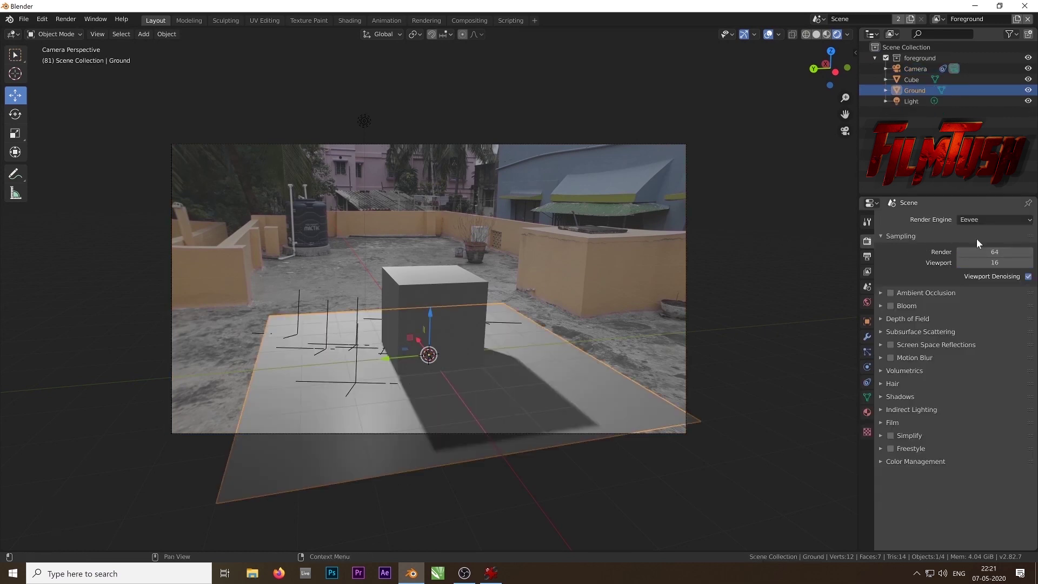
pyautogui.click(984, 218)
pyautogui.click(982, 254)
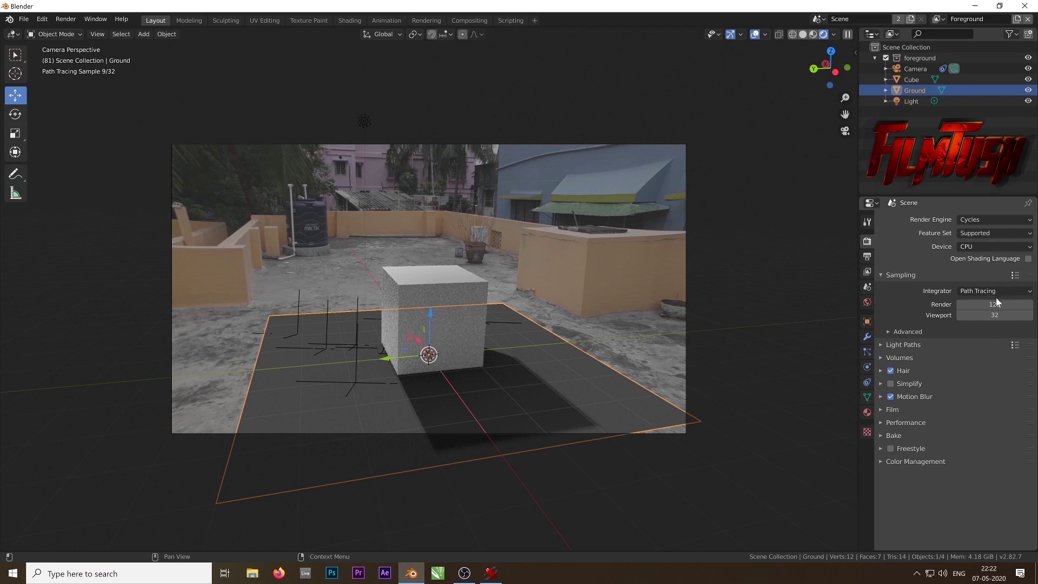
# Make the Ground plane a shadow catcher in its Visibility settings.
pyautogui.click(867, 321)
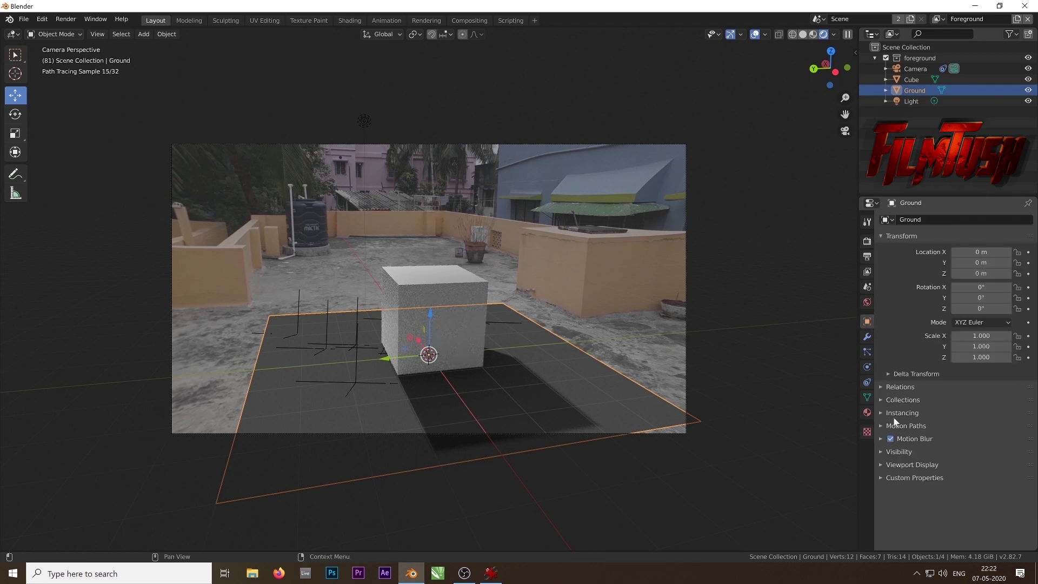
pyautogui.click(887, 452)
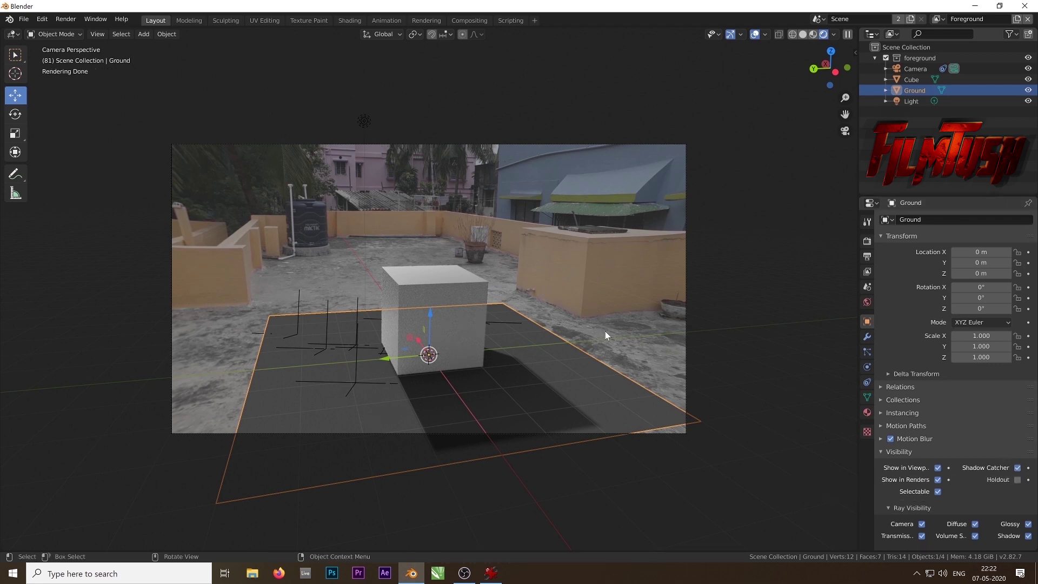
pyautogui.click(1017, 467)
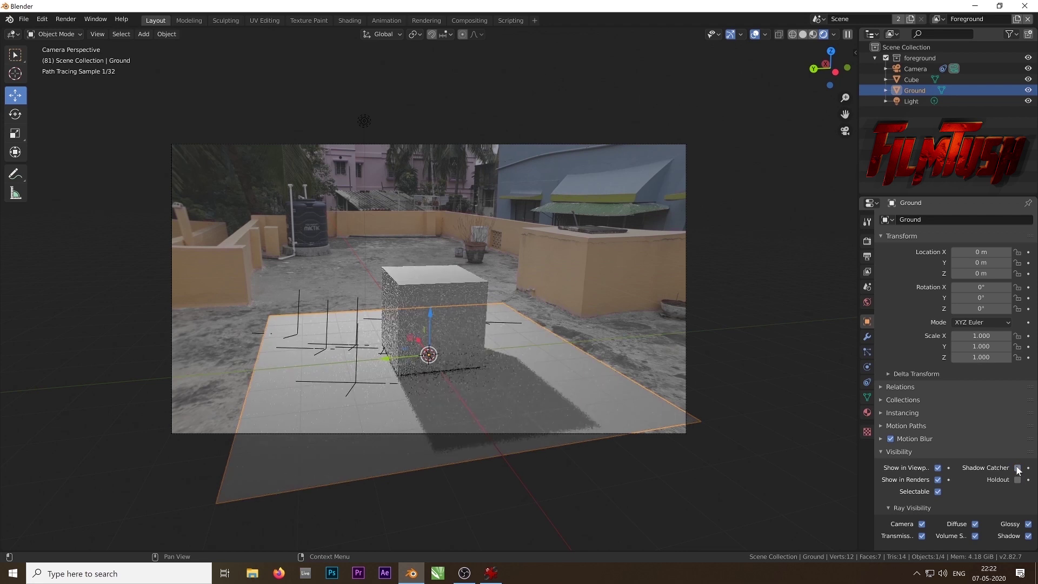
pyautogui.click(1017, 467)
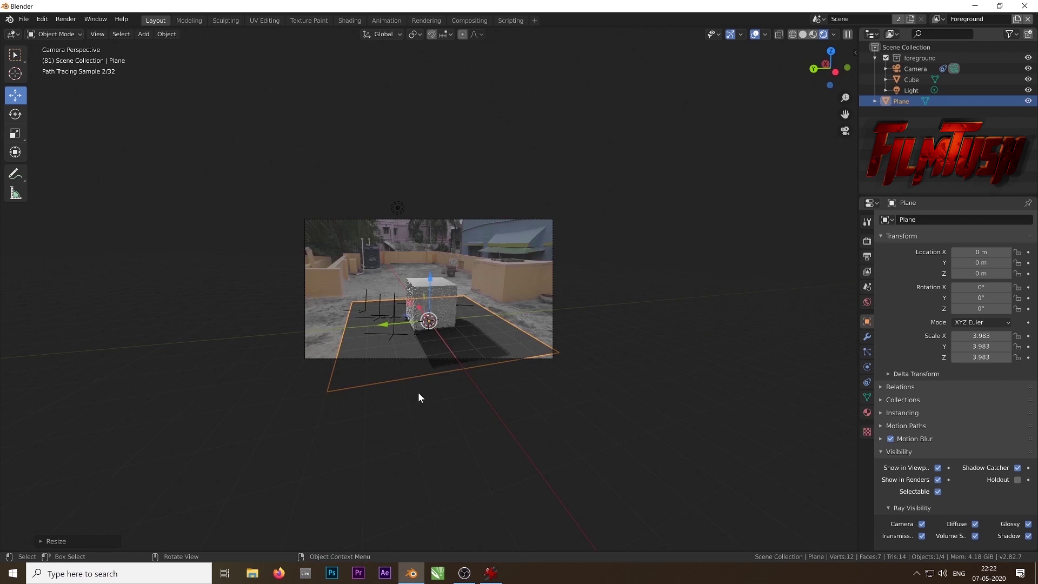
# Turn on Transparent in the Render Properties Film panel.
pyautogui.scroll(2, 417, 392)
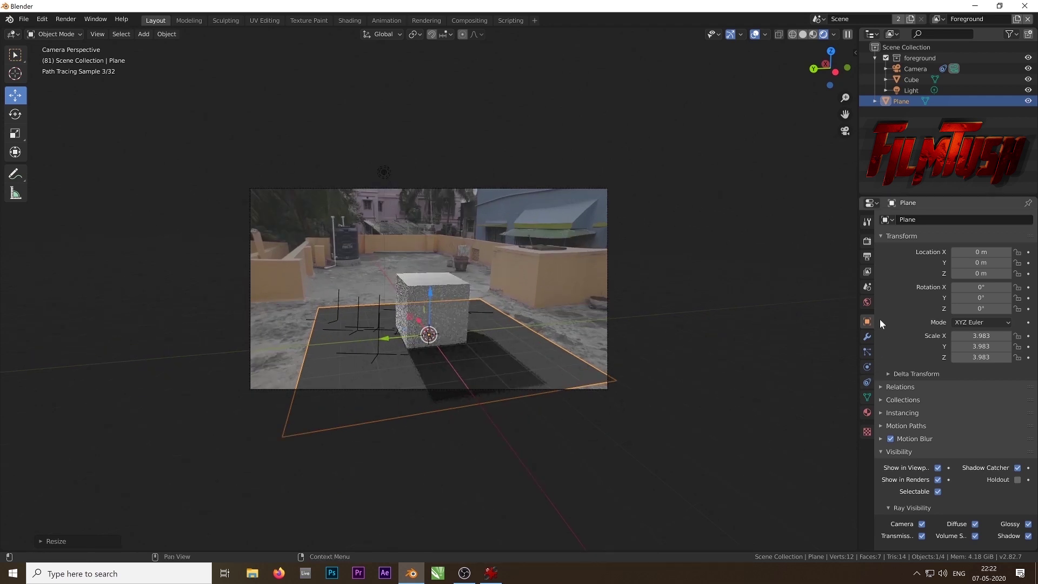
pyautogui.click(867, 241)
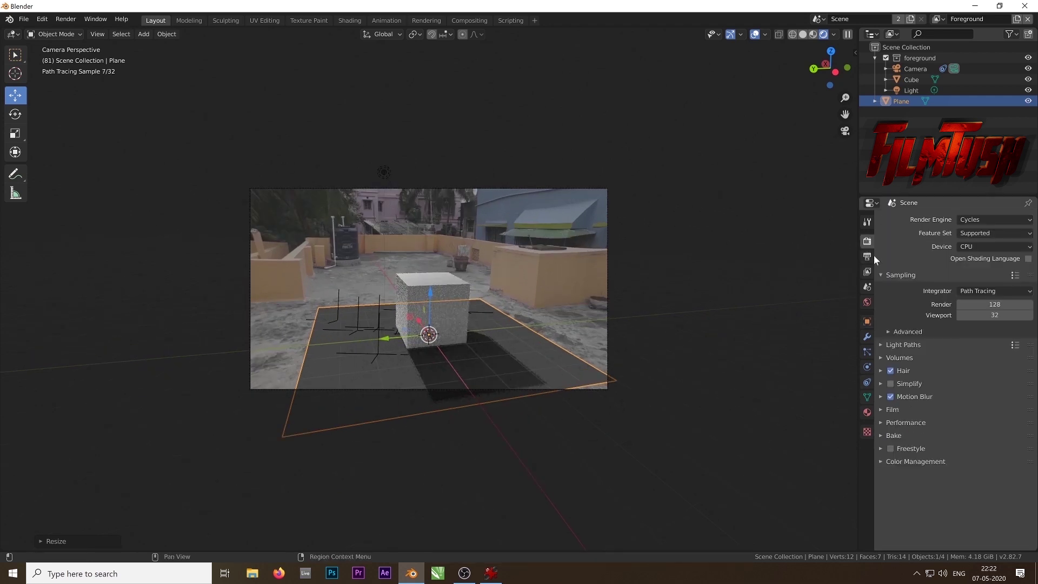
pyautogui.click(880, 410)
pyautogui.scroll(-2, 919, 433)
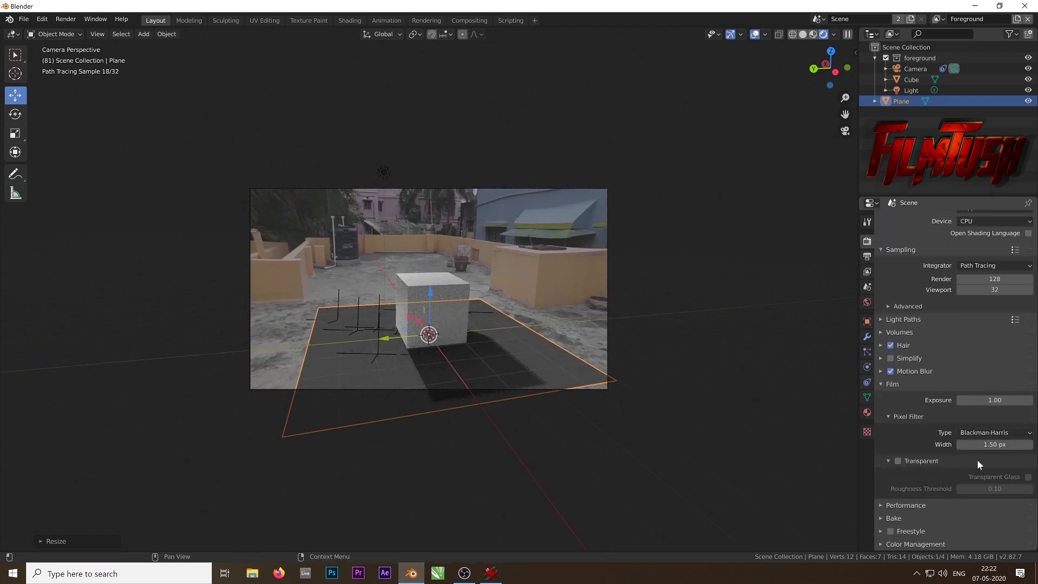
pyautogui.click(898, 460)
pyautogui.scroll(1, 470, 364)
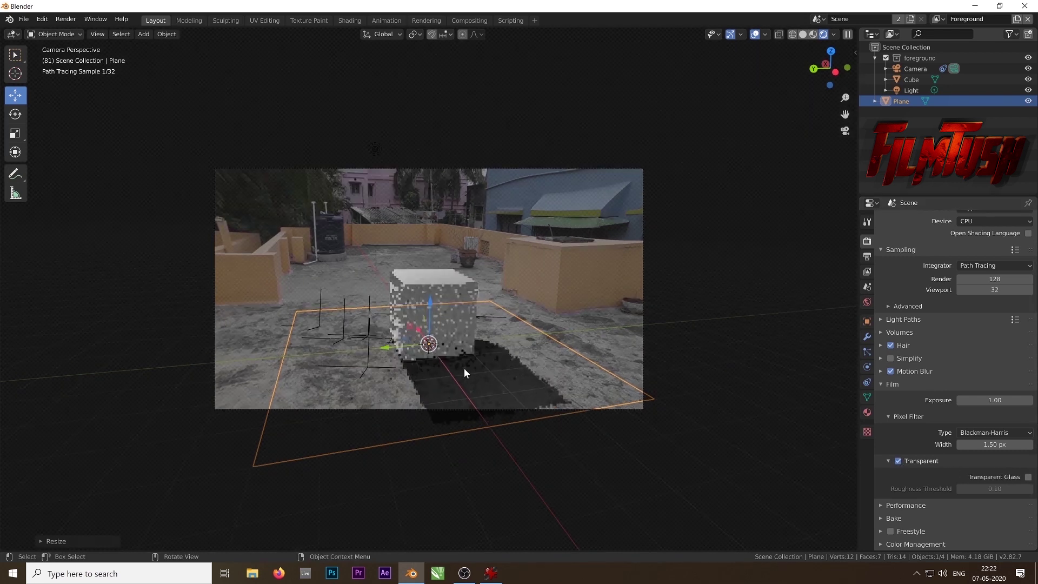
pyautogui.scroll(2, 463, 368)
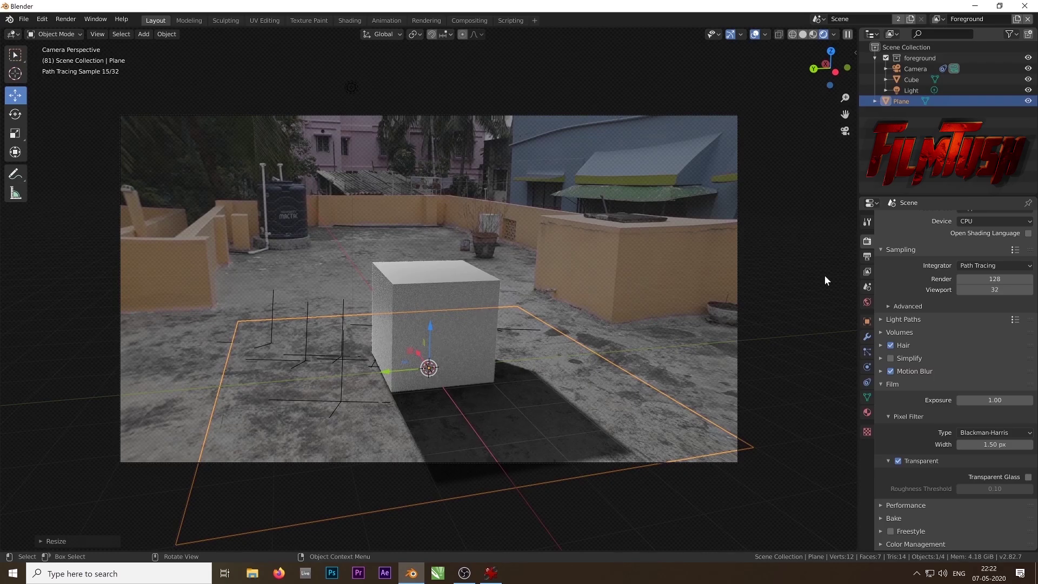
# Select the light and inspect the scene in solid shading before returning to camera view.
pyautogui.press('KP_0')
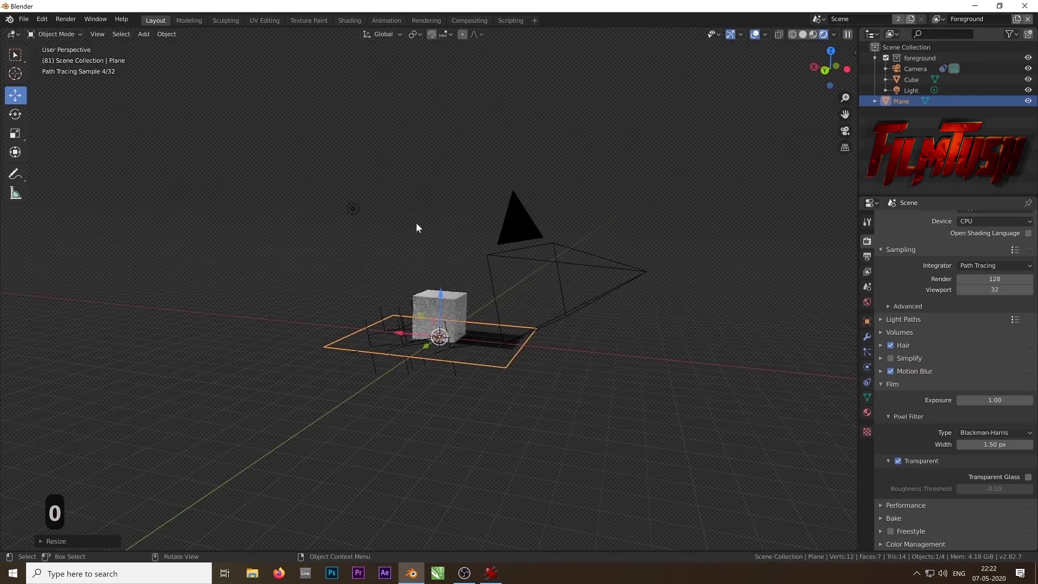
pyautogui.click(461, 201)
pyautogui.moveTo(510, 240)
pyautogui.mouseDown(button='middle')
pyautogui.moveTo(504, 297)
pyautogui.moveTo(628, 270)
pyautogui.moveTo(605, 254)
pyautogui.mouseUp(button='middle')
pyautogui.click(802, 34)
pyautogui.scroll(3, 595, 228)
pyautogui.moveTo(588, 361); pyautogui.dragTo(681, 297, button='middle')
pyautogui.press('KP_0')
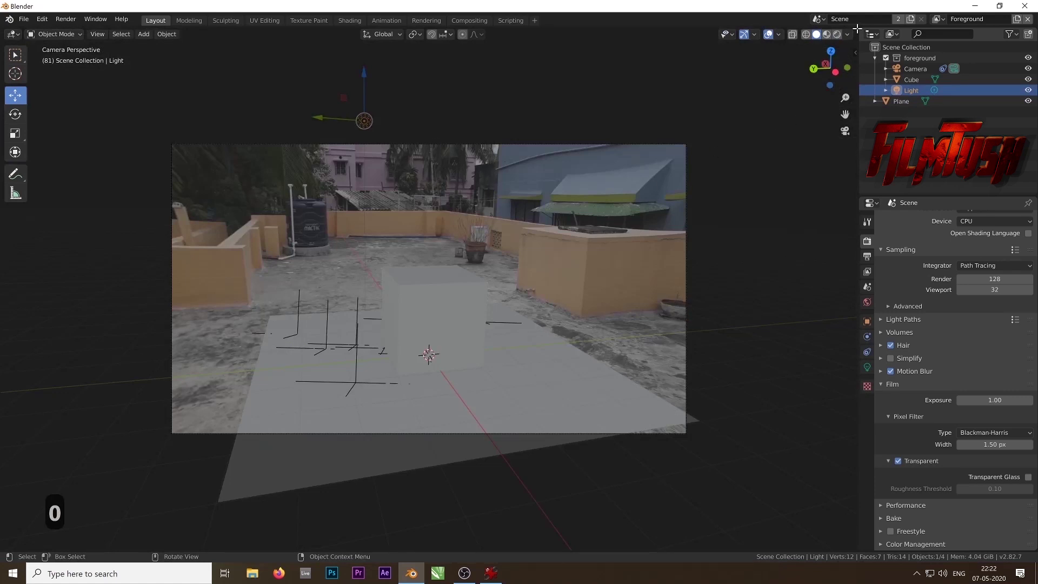
# Split the 3D view into a rendered camera view and a top-down free view.
pyautogui.moveTo(857, 28); pyautogui.dragTo(503, 178)
pyautogui.moveTo(719, 402); pyautogui.dragTo(708, 443, button='middle')
pyautogui.click(480, 34)
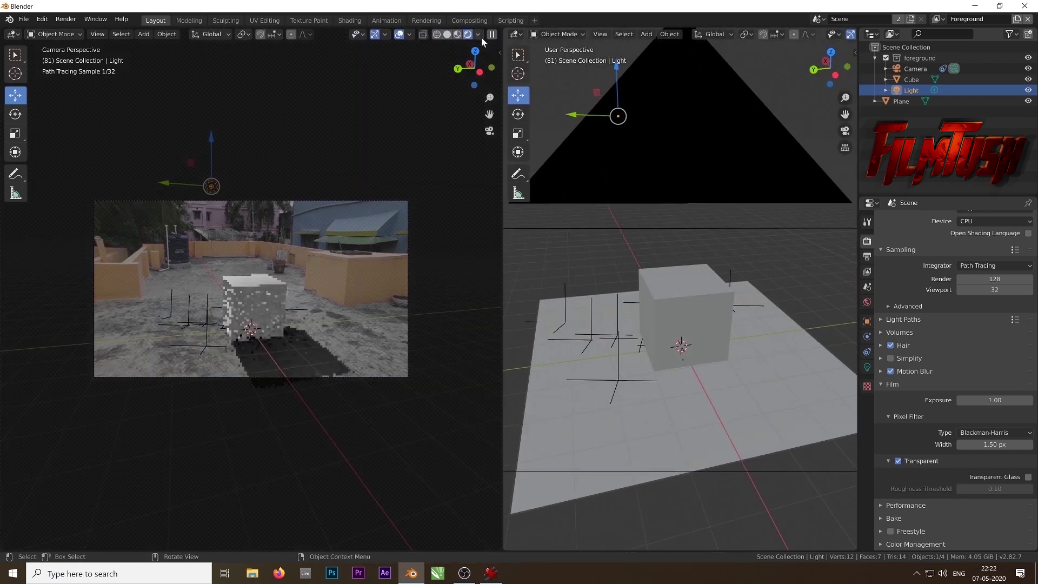
pyautogui.moveTo(619, 130); pyautogui.dragTo(683, 287, button='middle')
pyautogui.scroll(-3, 595, 112)
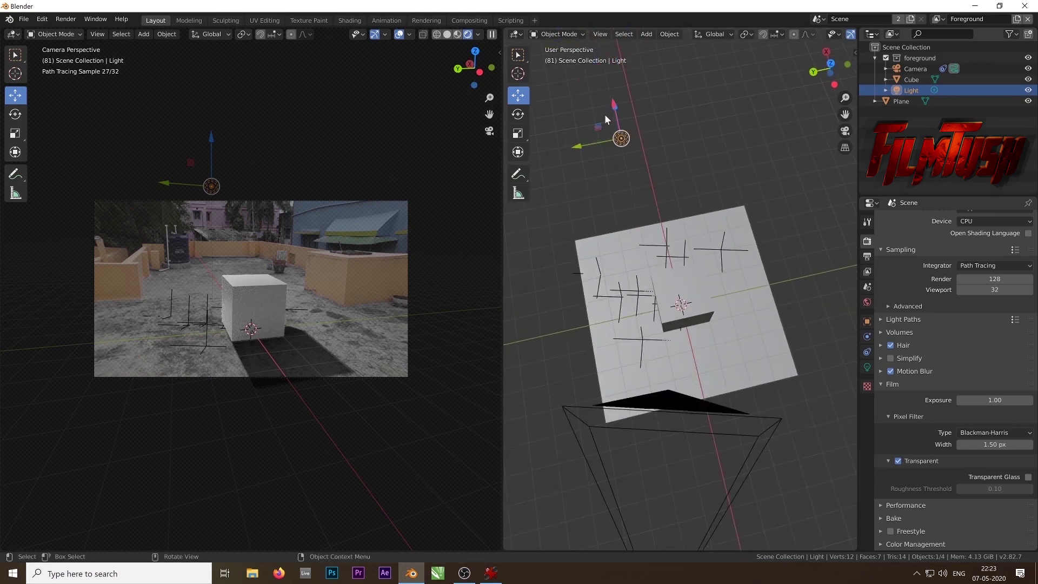
# Reposition the light above the cube and set its size to 3.55 m.
pyautogui.moveTo(589, 147); pyautogui.dragTo(709, 213)
pyautogui.scroll(-2, 713, 211)
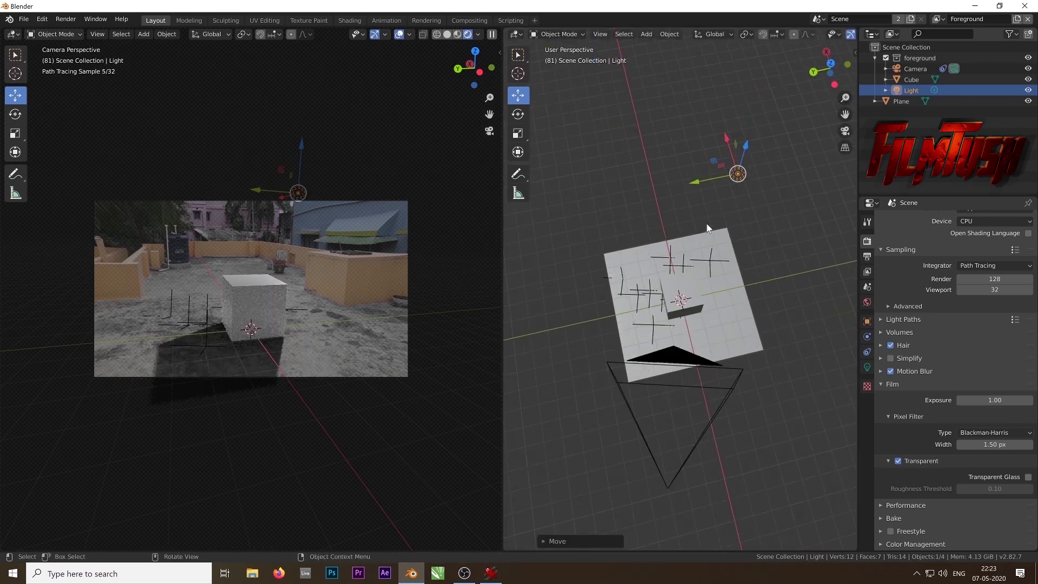
pyautogui.moveTo(732, 144); pyautogui.dragTo(748, 267)
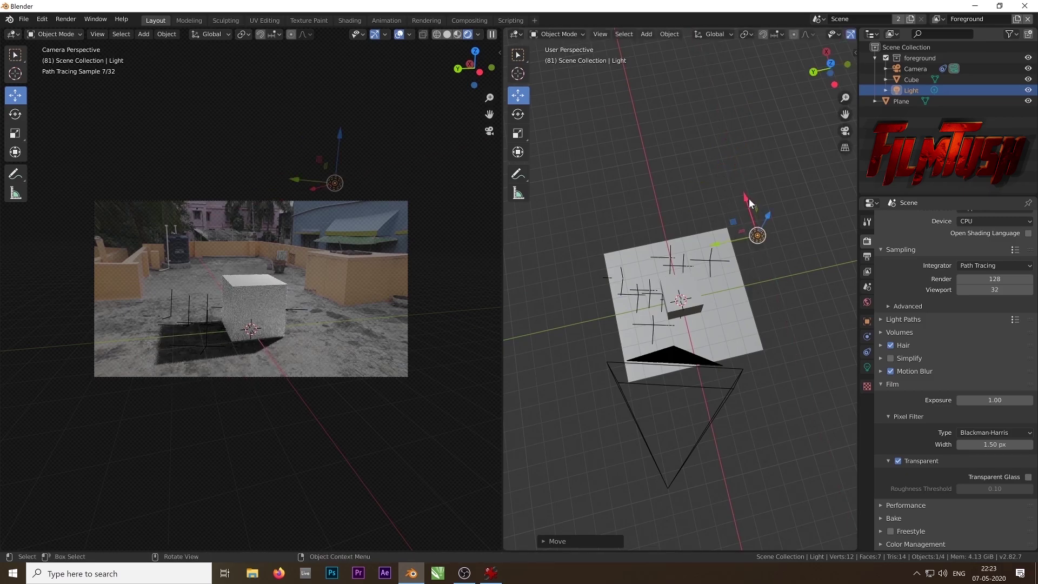
pyautogui.moveTo(749, 199); pyautogui.dragTo(751, 205)
pyautogui.click(867, 367)
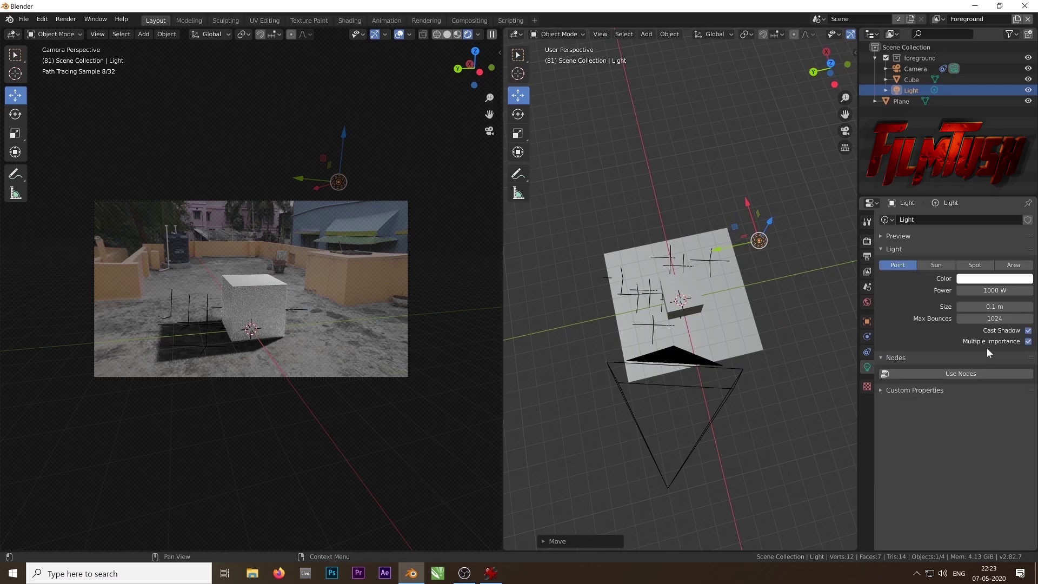
pyautogui.moveTo(987, 313); pyautogui.dragTo(1019, 312)
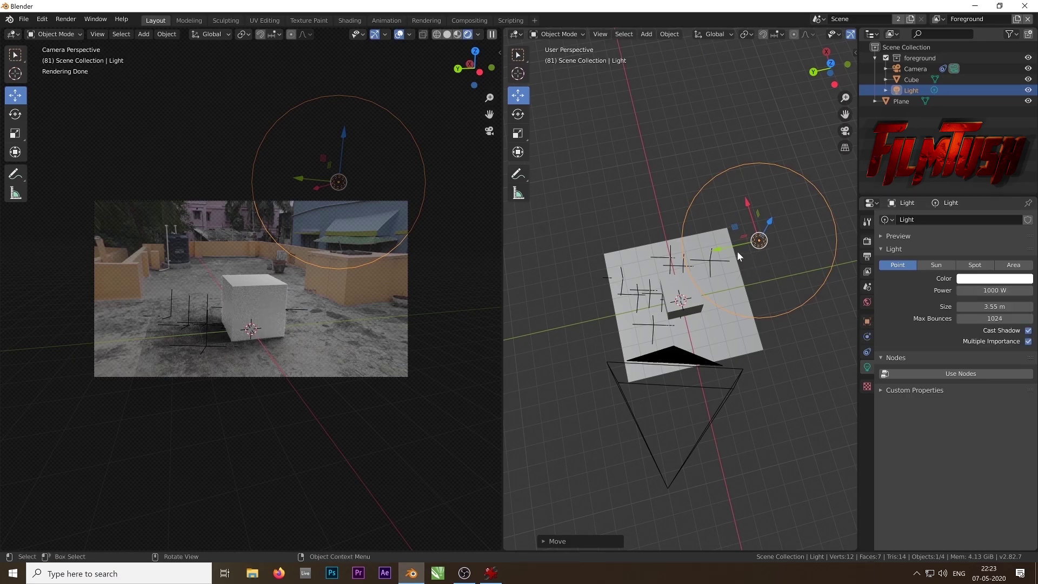
pyautogui.moveTo(728, 247); pyautogui.dragTo(774, 238)
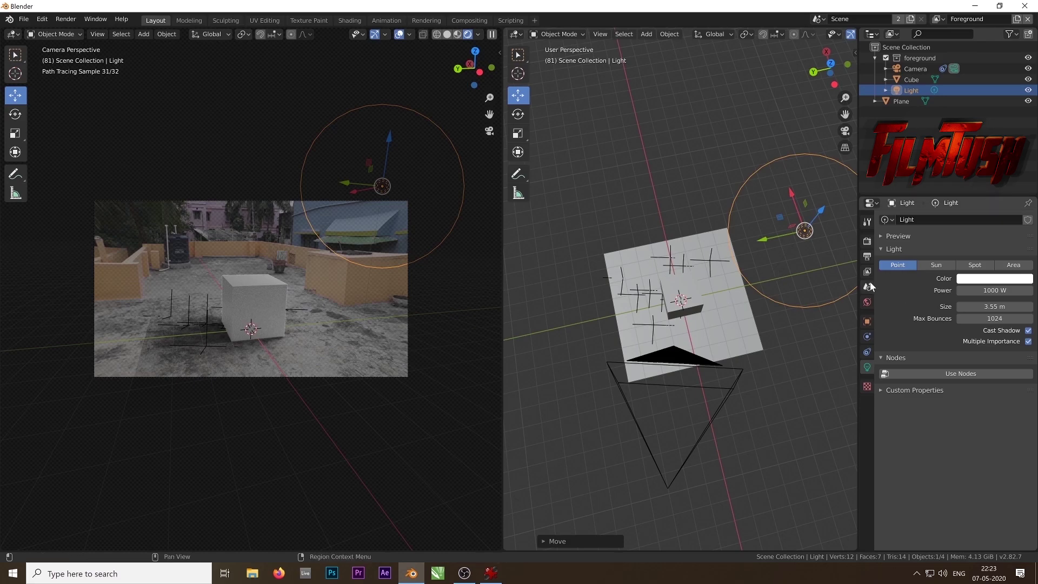
pyautogui.click(867, 301)
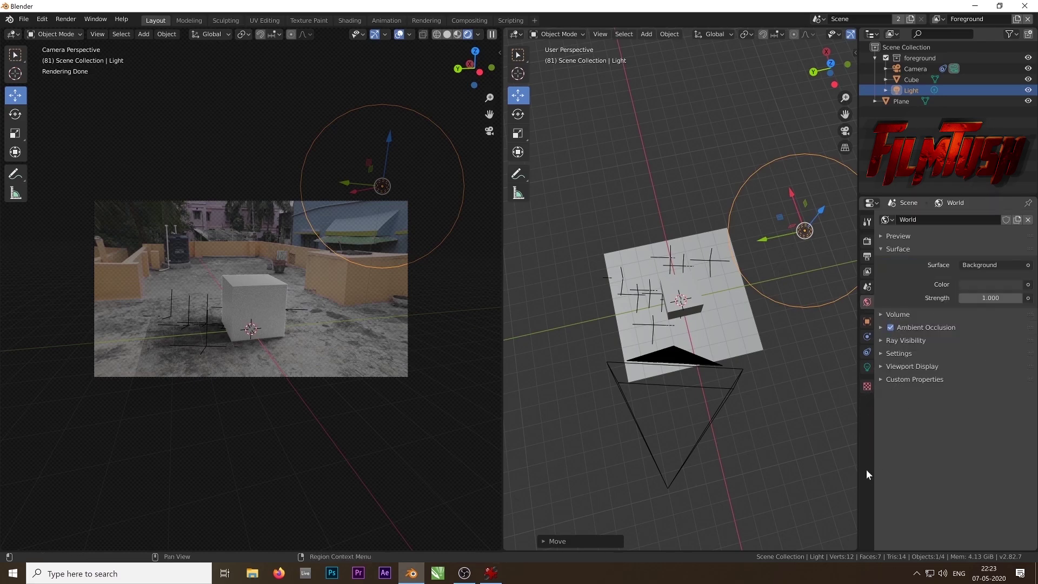
# Set the World colour input to an Image Texture.
pyautogui.click(1027, 284)
pyautogui.click(1027, 285)
pyautogui.click(1027, 285)
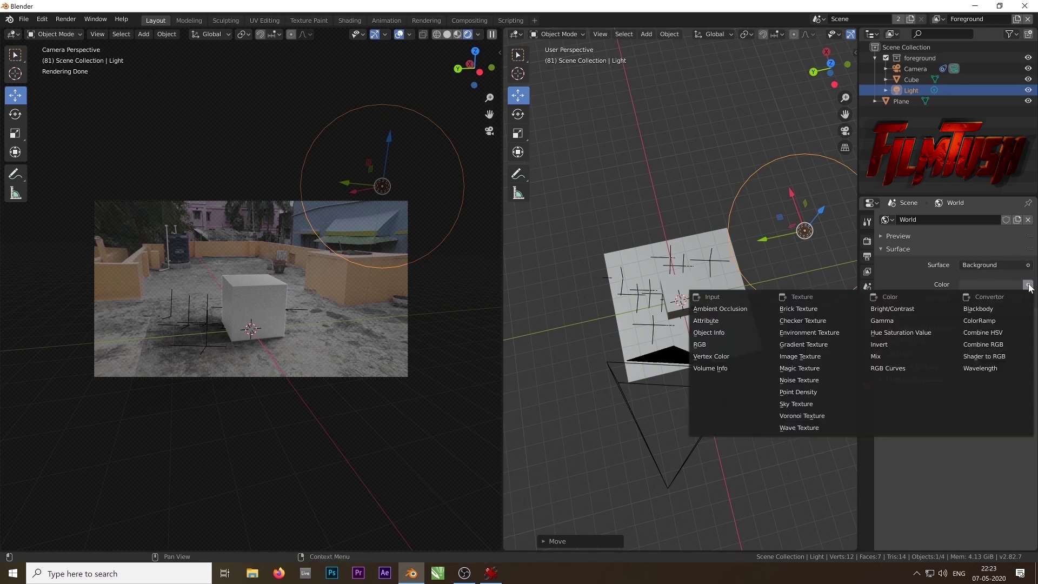
pyautogui.click(818, 358)
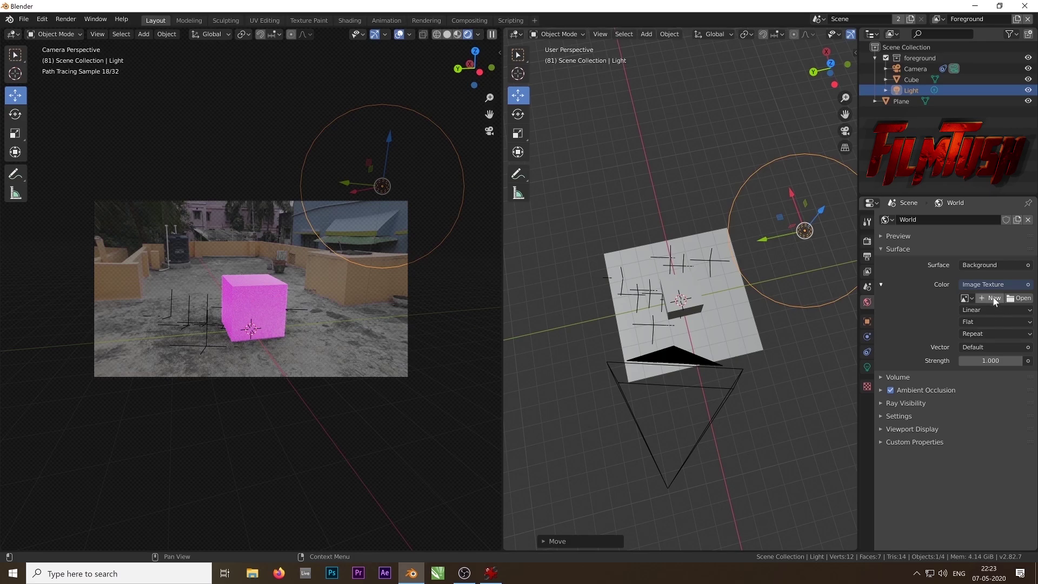
# Browse for the texture's panorama image, switching to File Explorer.
pyautogui.click(1019, 298)
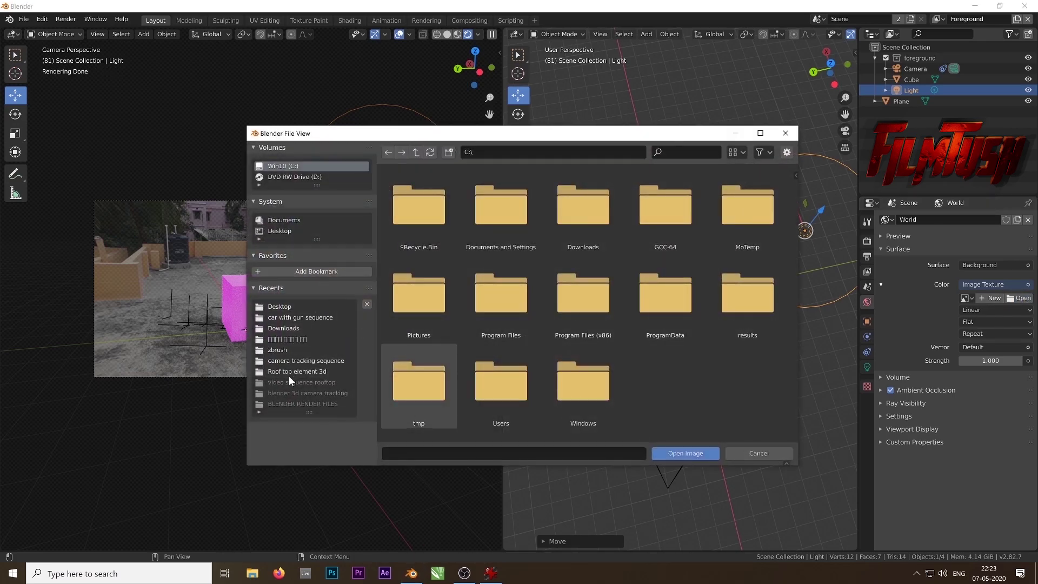
pyautogui.click(283, 348)
pyautogui.click(252, 574)
# Open the earth bending tutorial folder in File Explorer and preview environment texture.jpg.
pyautogui.doubleClick(757, 130)
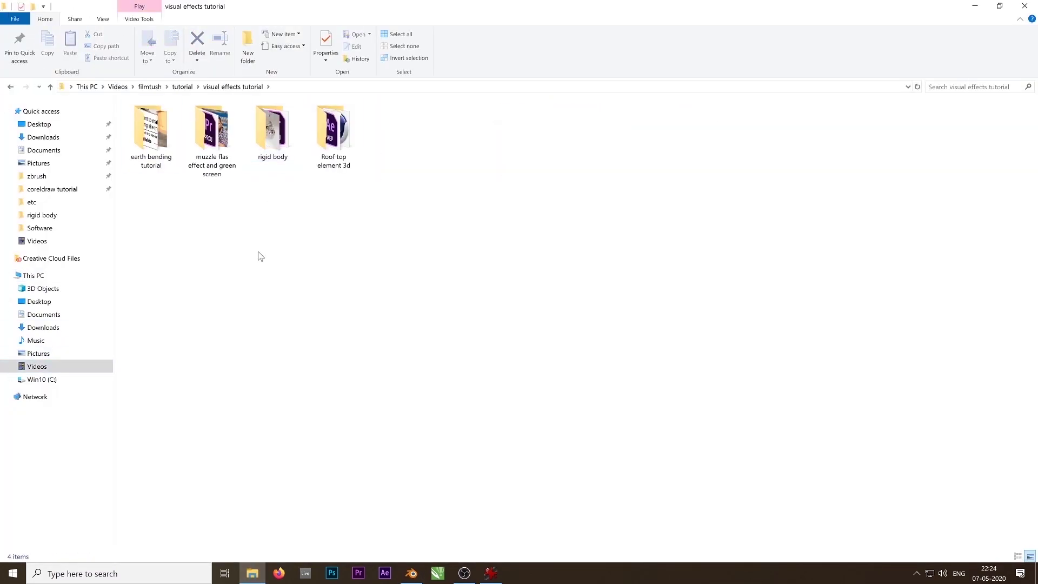
pyautogui.doubleClick(271, 128)
pyautogui.doubleClick(153, 128)
pyautogui.doubleClick(1003, 135)
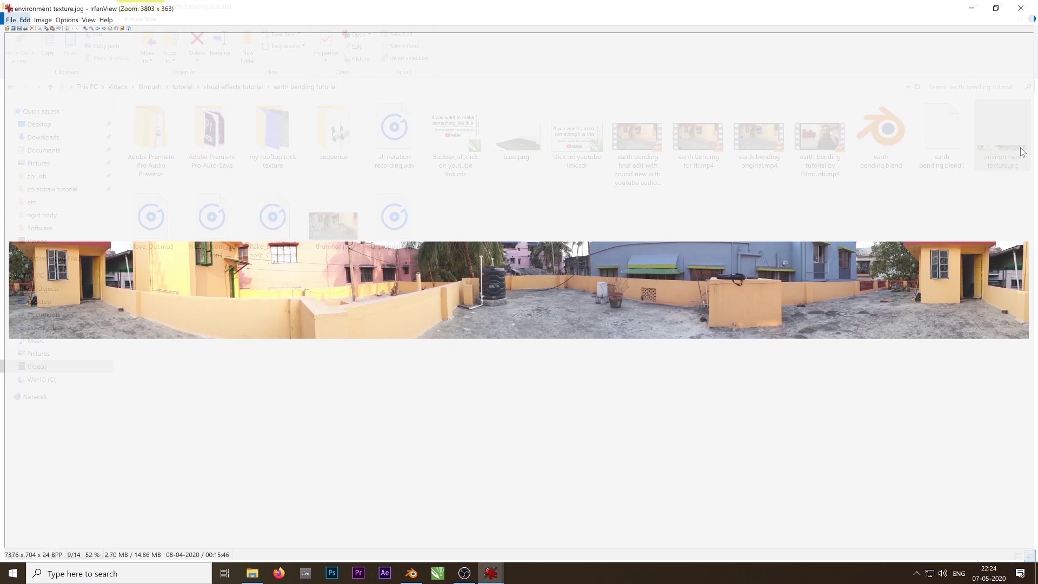
pyautogui.click(1020, 8)
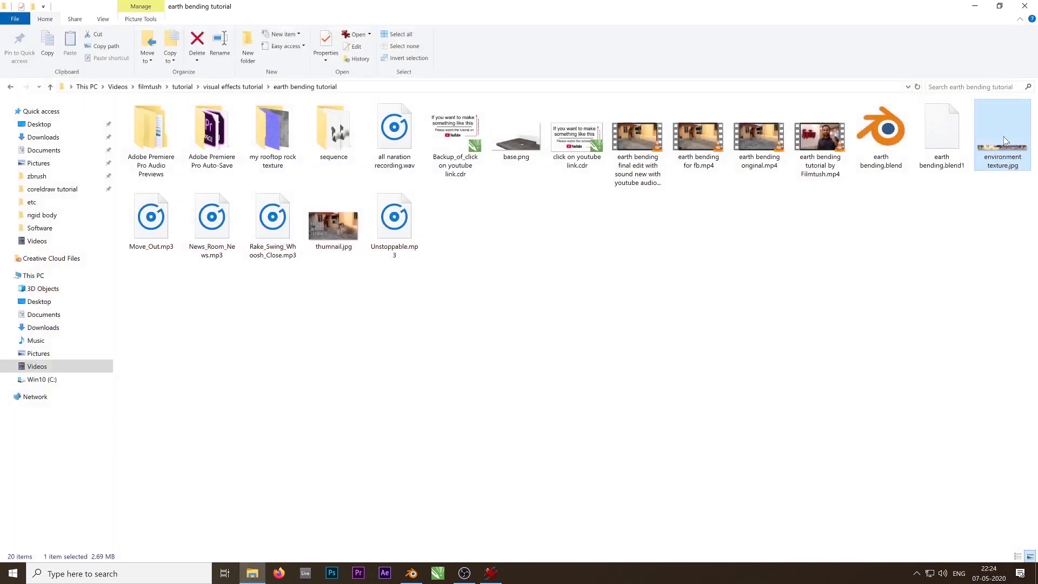
# Copy the tutorial folder's full path from the address bar and return to Blender.
pyautogui.click(387, 86)
pyautogui.hotkey('ctrl', 'c')
pyautogui.hotkey('ctrl', 'c')
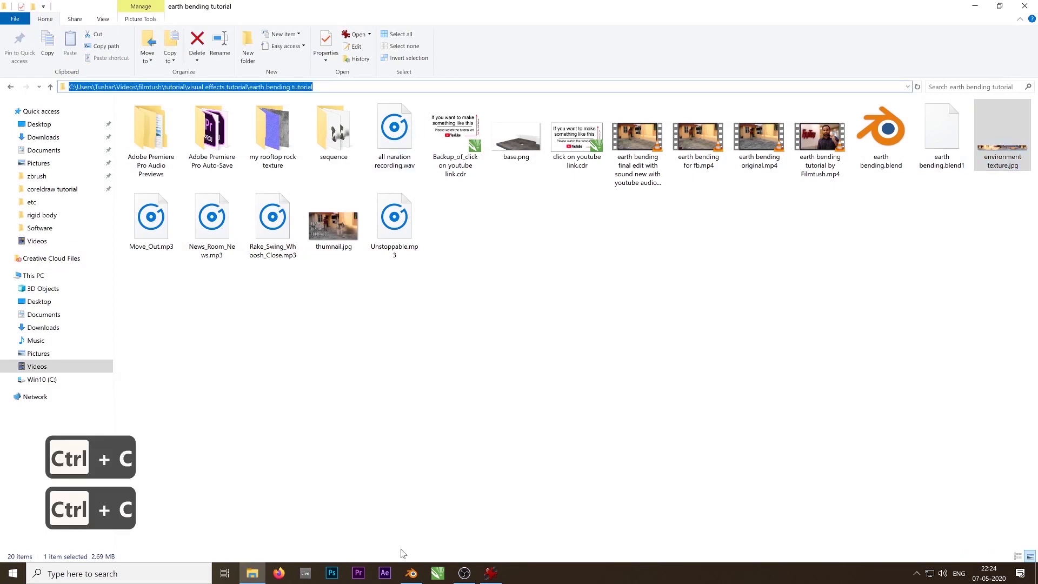
pyautogui.click(411, 573)
# Paste the tutorial folder path into Blender's file browser and load environment texture.jpg as the World image.
pyautogui.click(609, 153)
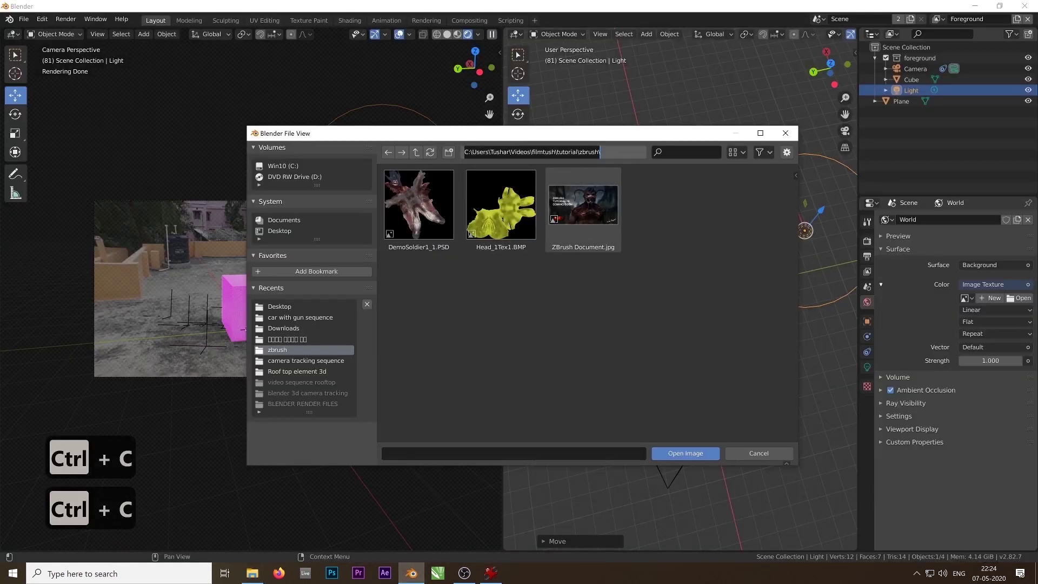
pyautogui.hotkey('ctrl', 'v')
pyautogui.press('Return')
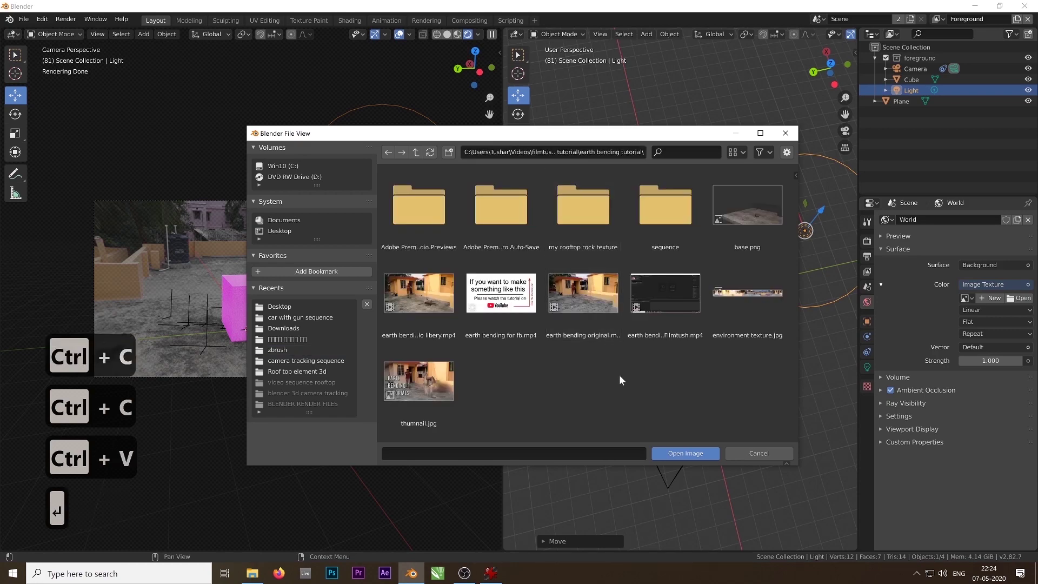
pyautogui.click(739, 296)
pyautogui.click(685, 454)
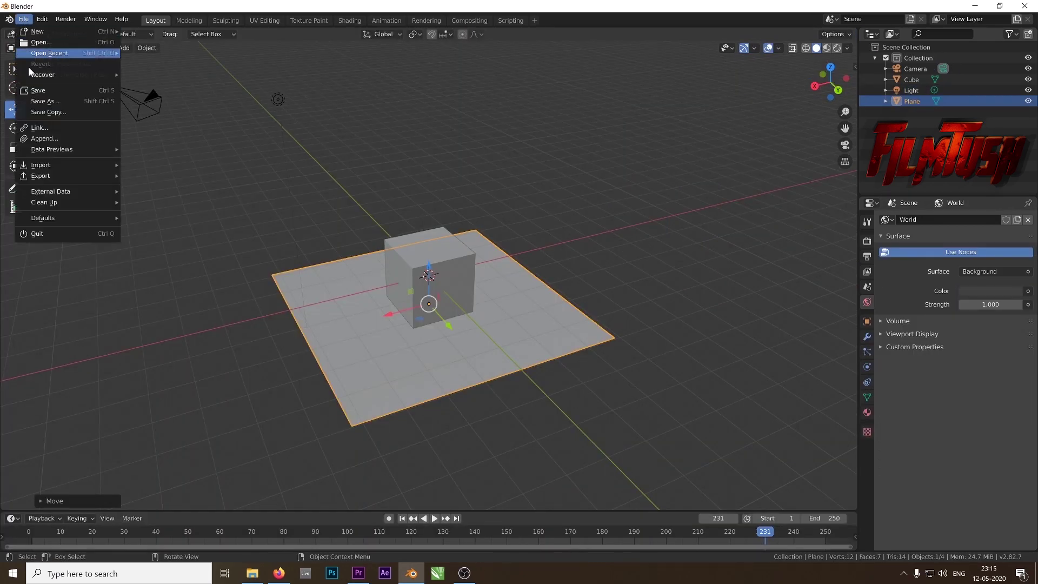
pyautogui.moveTo(54, 166)
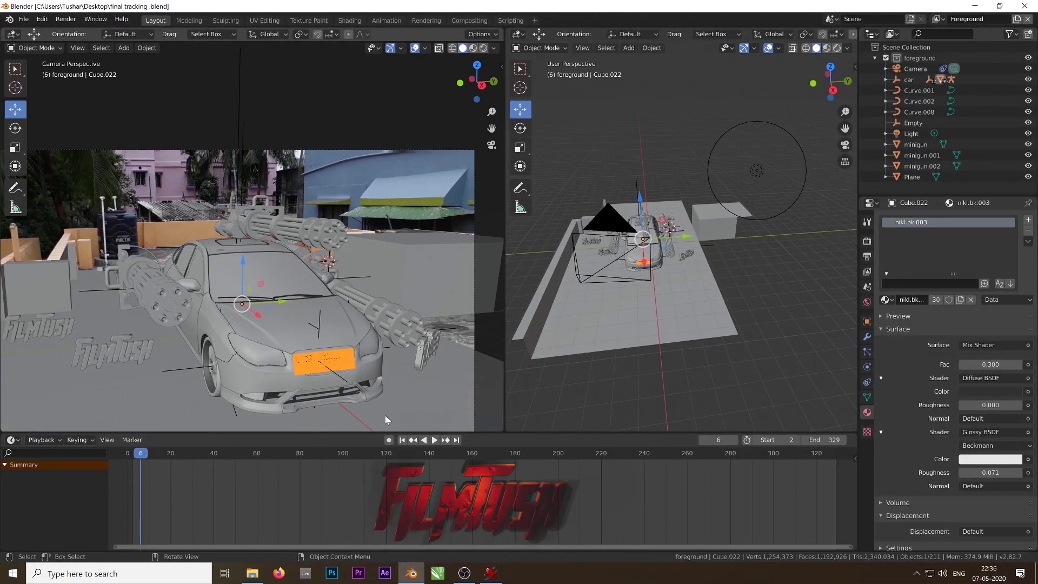
# Delete the orange plate Cube.022 from the car's front bumper and play the animation.
pyautogui.click(588, 408)
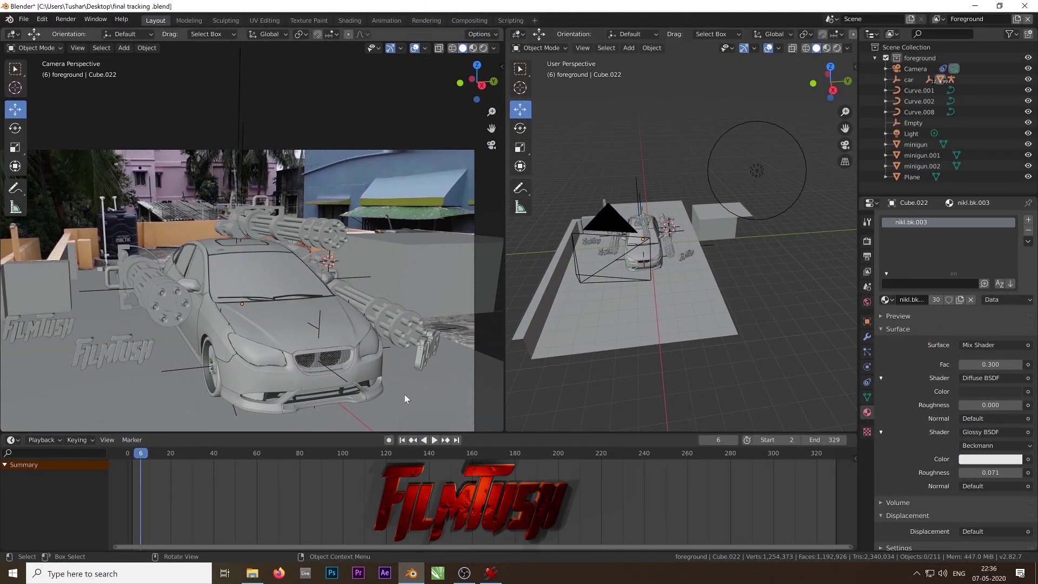
pyautogui.press('space')
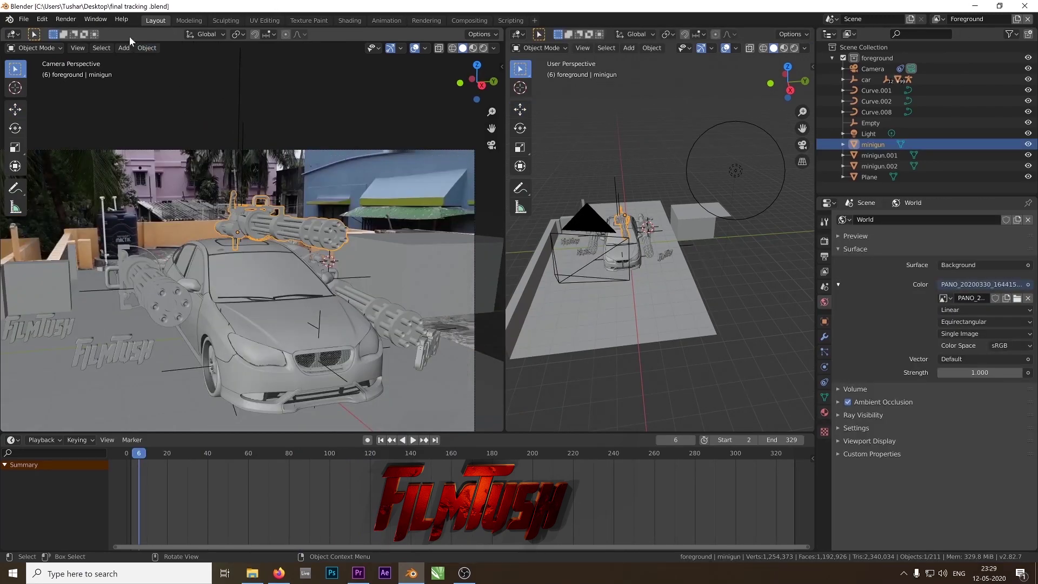
# Set the Cycles render device to GPU Compute in Render Properties.
pyautogui.click(825, 241)
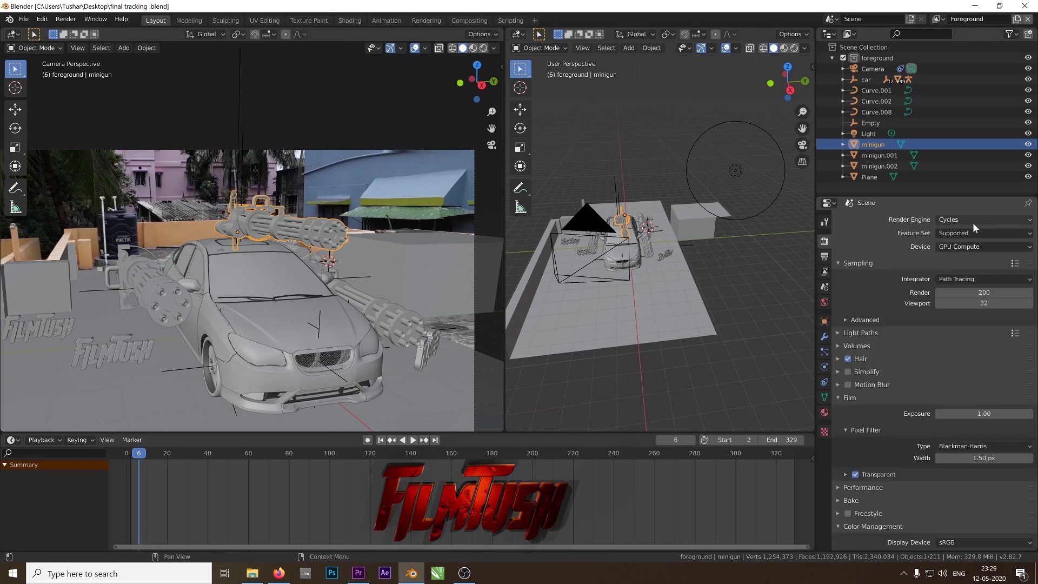
pyautogui.click(968, 245)
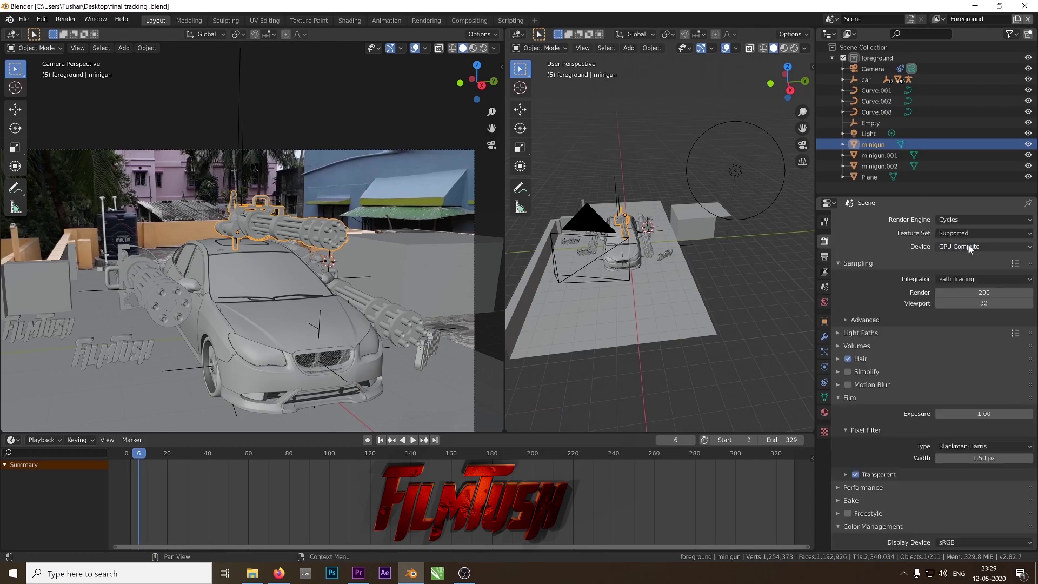
pyautogui.click(959, 271)
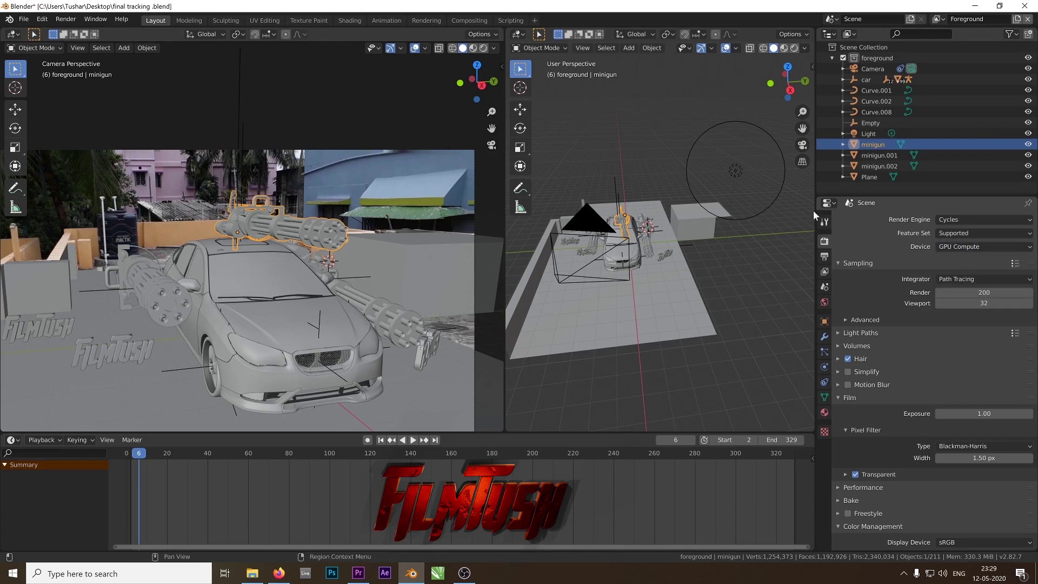
# Confirm in Preferences > System that CUDA with the GeForce GTX 1050 Ti is enabled.
pyautogui.click(24, 19)
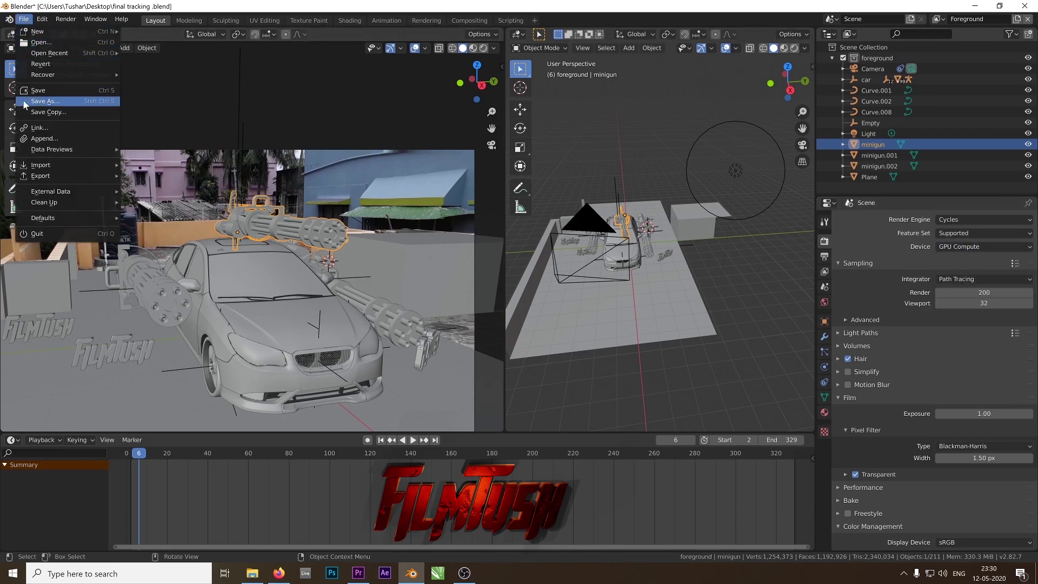
pyautogui.moveTo(43, 20)
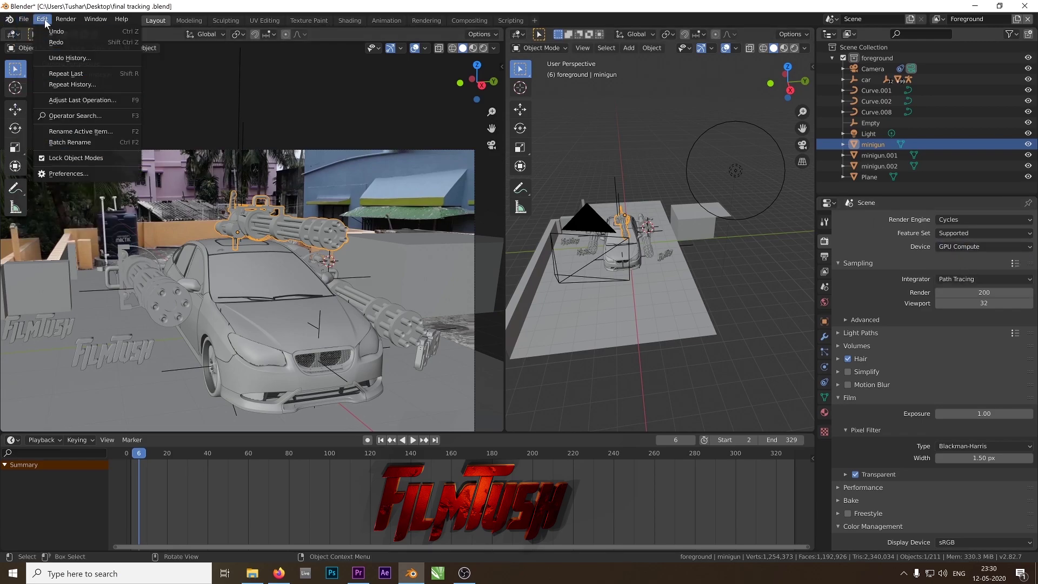
pyautogui.click(85, 169)
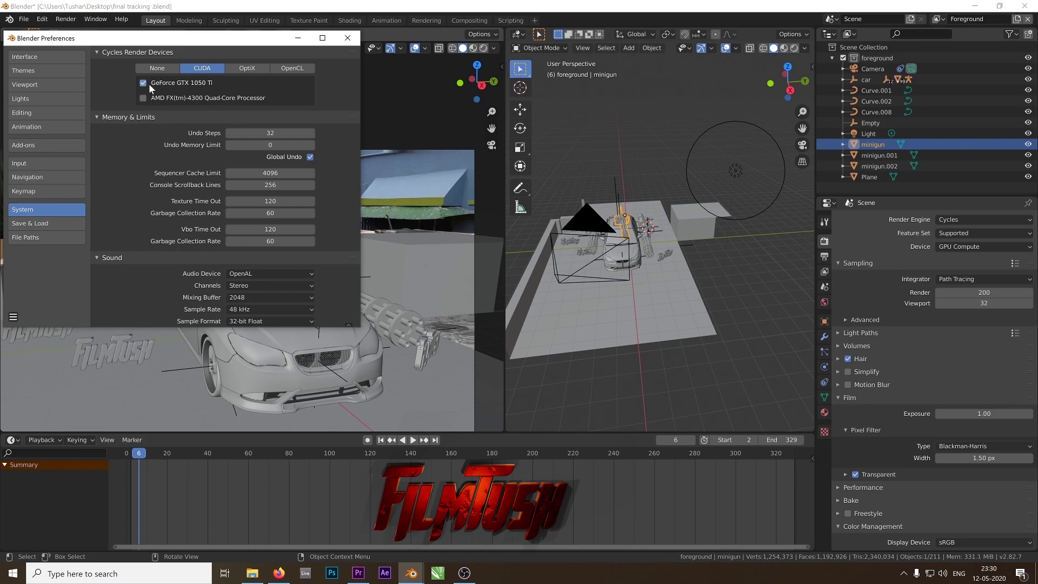
pyautogui.click(350, 42)
# Keep GPU Compute as the device and show the output settings: 1920×1080, frames 2–329, 30 fps.
pyautogui.click(1007, 247)
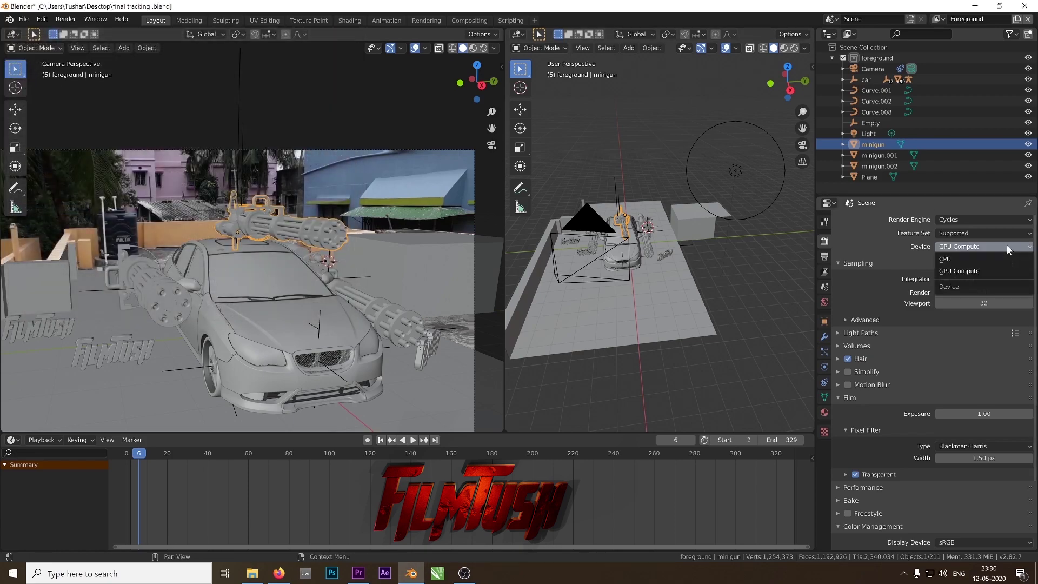
pyautogui.click(974, 272)
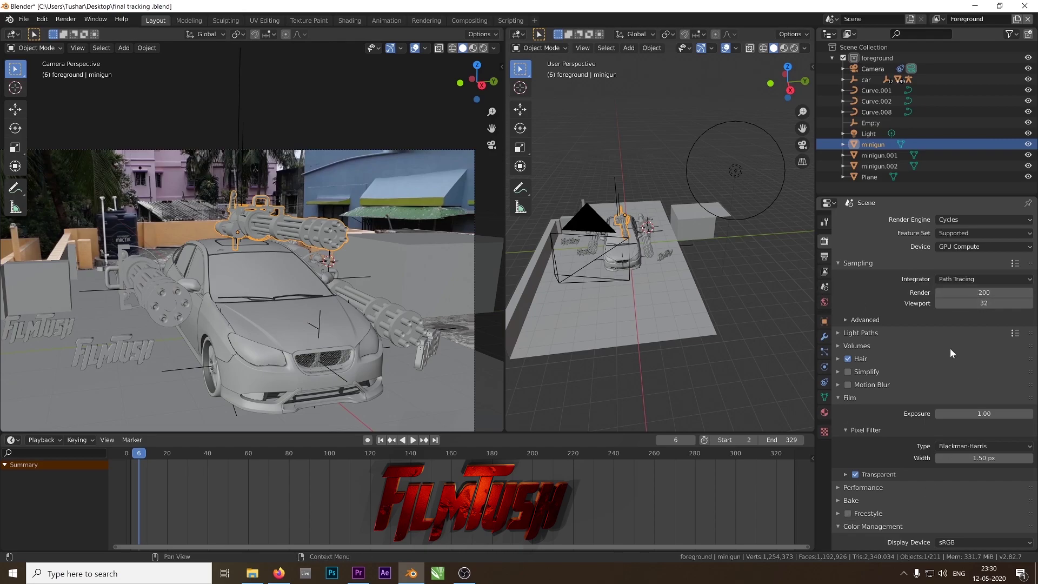
pyautogui.scroll(-3, 970, 265)
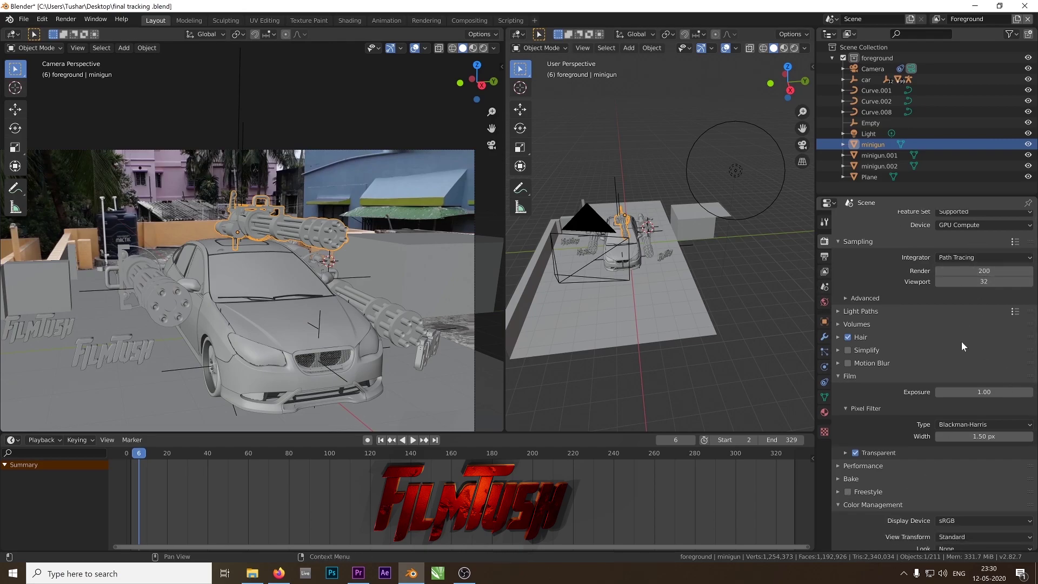
pyautogui.click(824, 258)
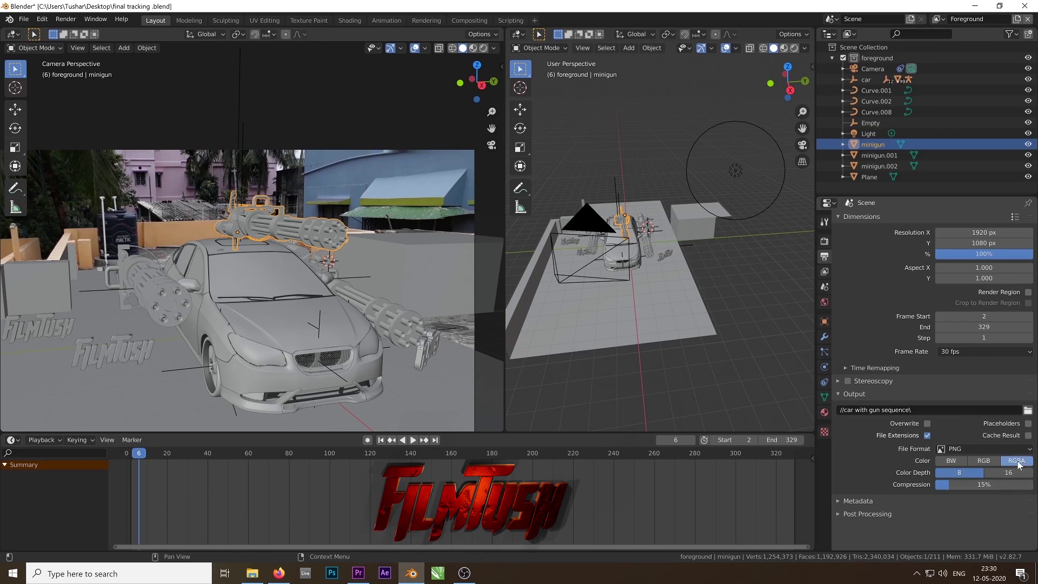
# Create a Desktop folder named SEQUENCE and make it the render output path (//SEQUENCE\).
pyautogui.click(1028, 411)
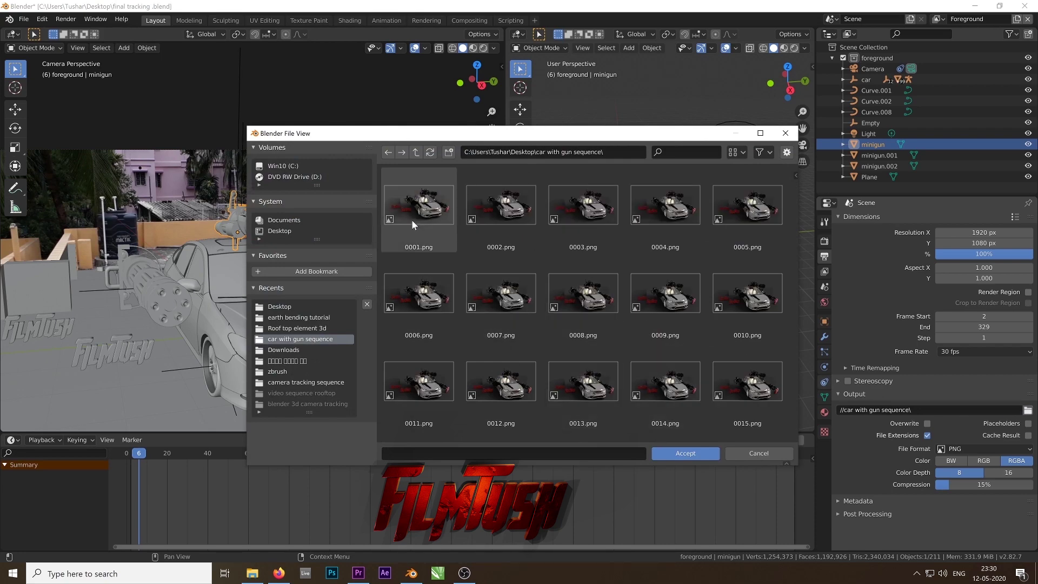
pyautogui.click(288, 232)
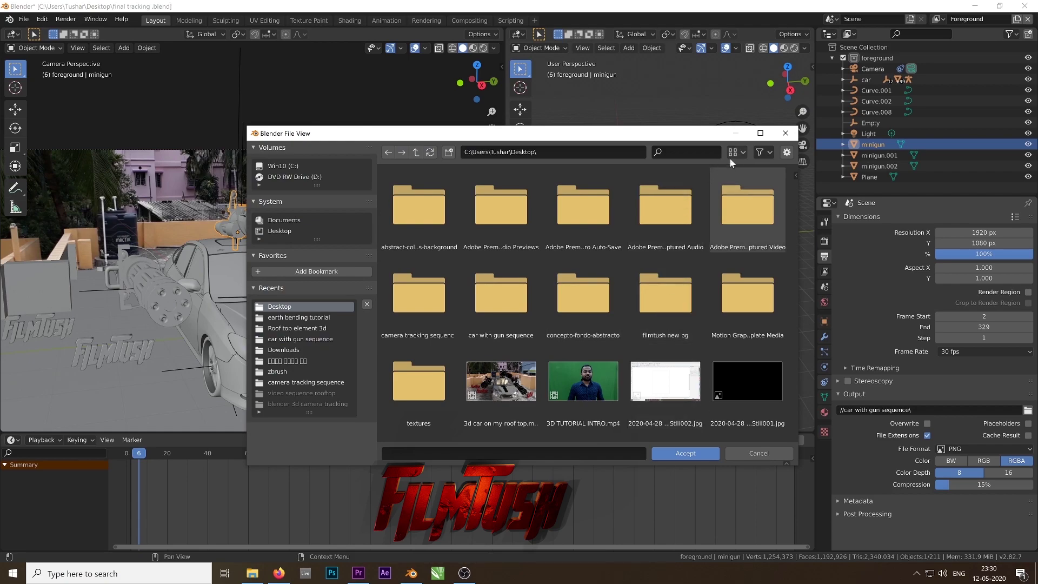
pyautogui.click(449, 153)
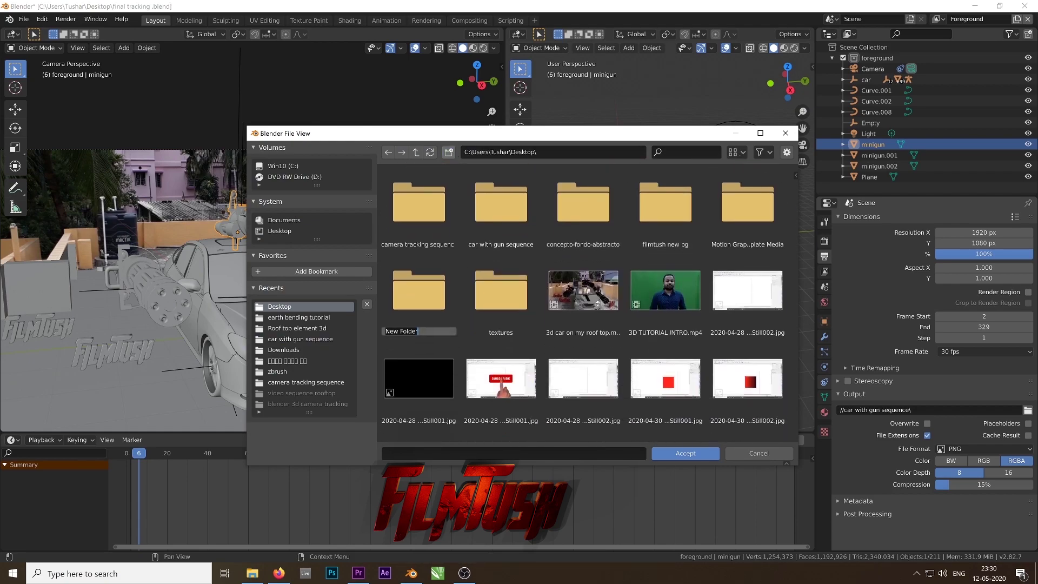
pyautogui.write('SEQUENCE')
pyautogui.press('Return')
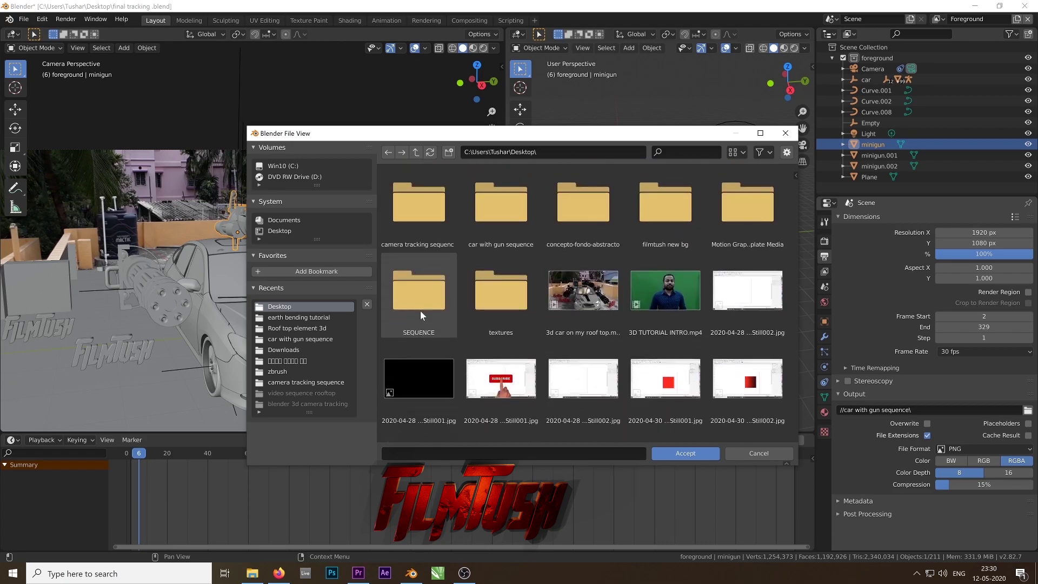
pyautogui.doubleClick(420, 315)
pyautogui.click(683, 454)
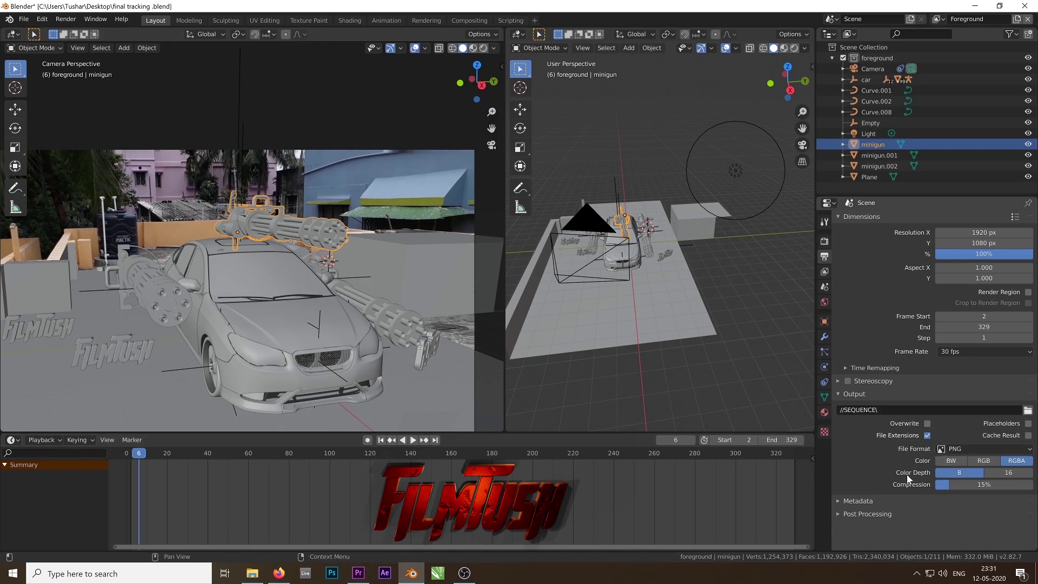
# Enable the view layer's Denoising, keeping Radius 8 px and Strength 0.50.
pyautogui.click(824, 272)
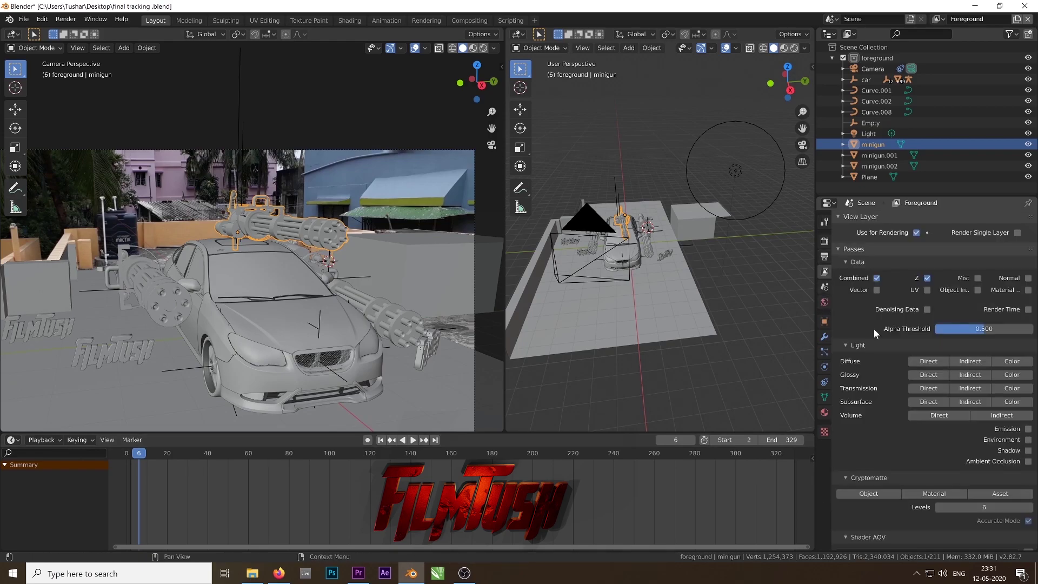
pyautogui.scroll(-5, 908, 389)
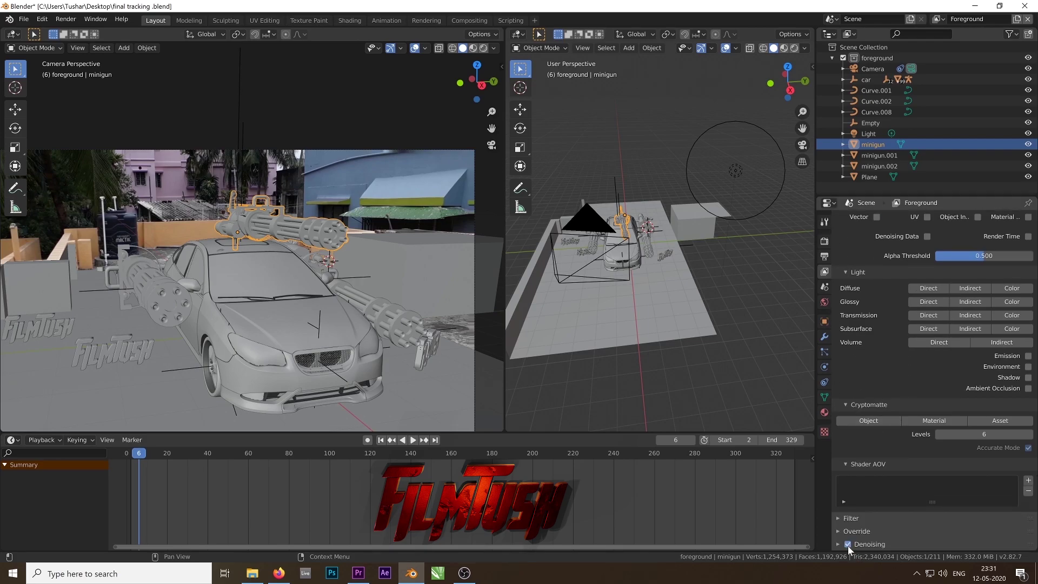
pyautogui.click(838, 544)
pyautogui.scroll(-4, 862, 530)
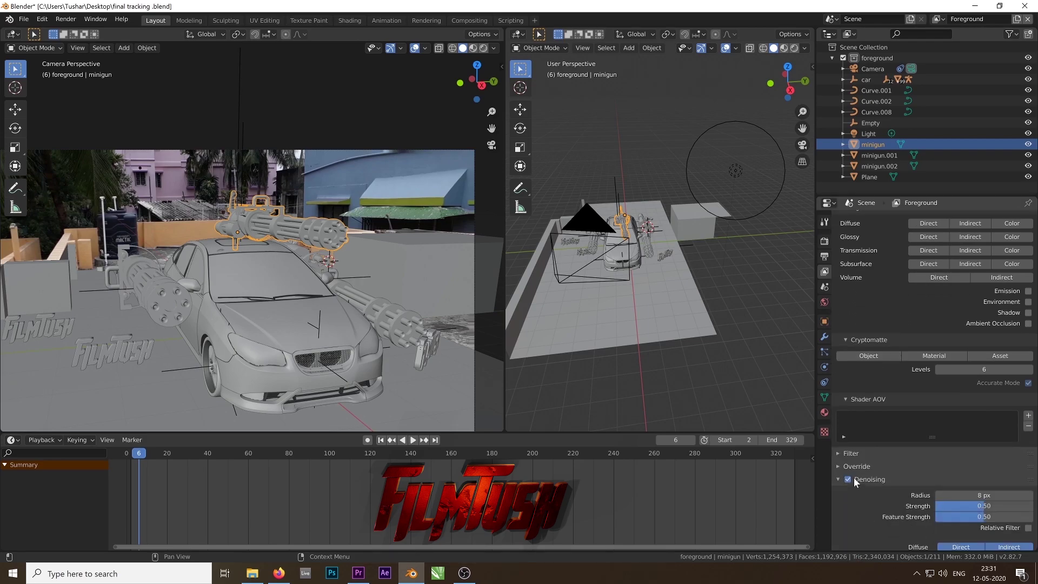
pyautogui.click(848, 458)
pyautogui.click(848, 458)
pyautogui.click(847, 458)
pyautogui.click(848, 458)
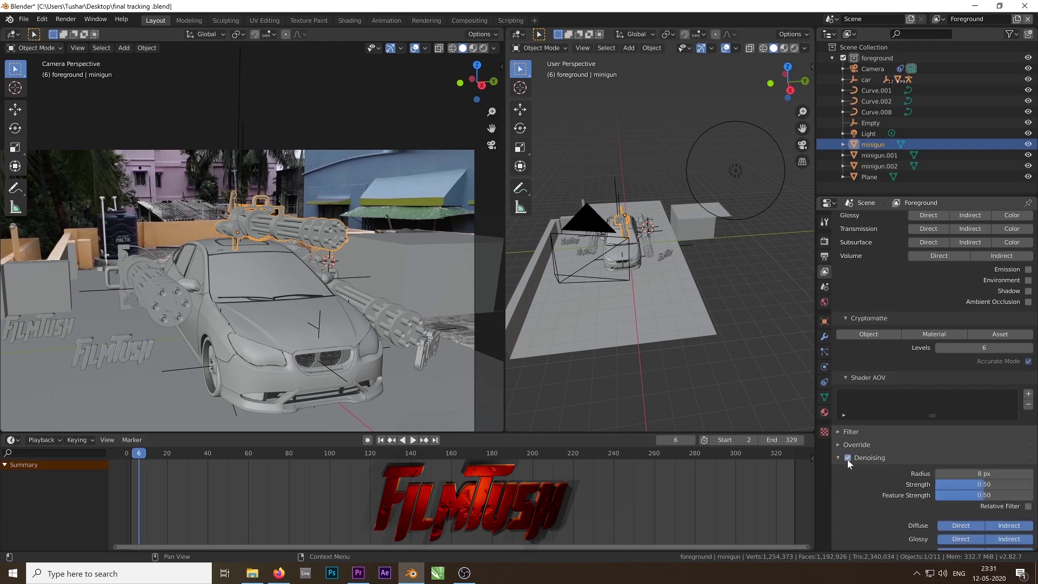
pyautogui.click(65, 18)
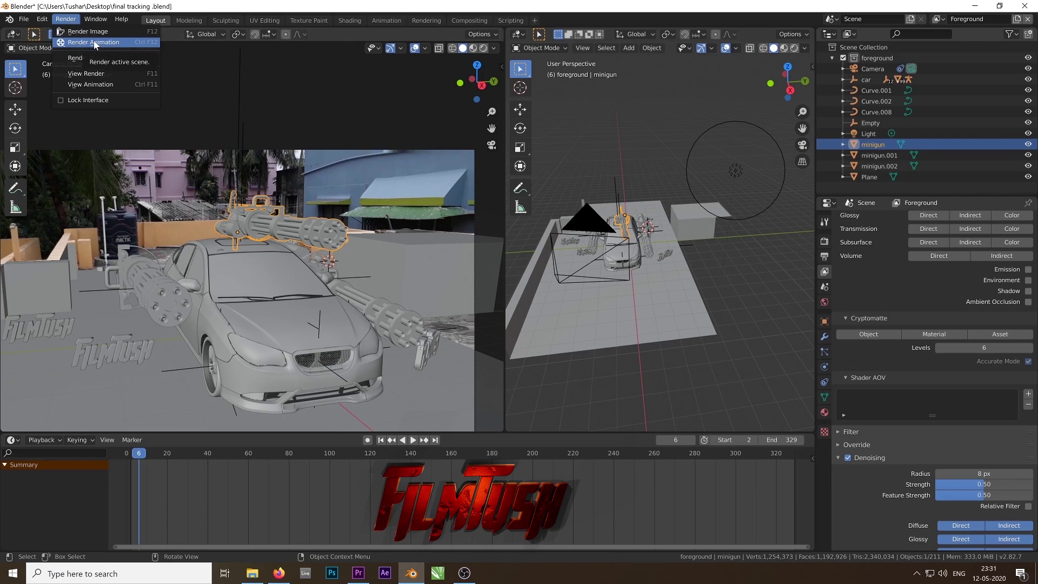
# Start rendering the frame sequence with Render > Render Animation.
pyautogui.click(94, 43)
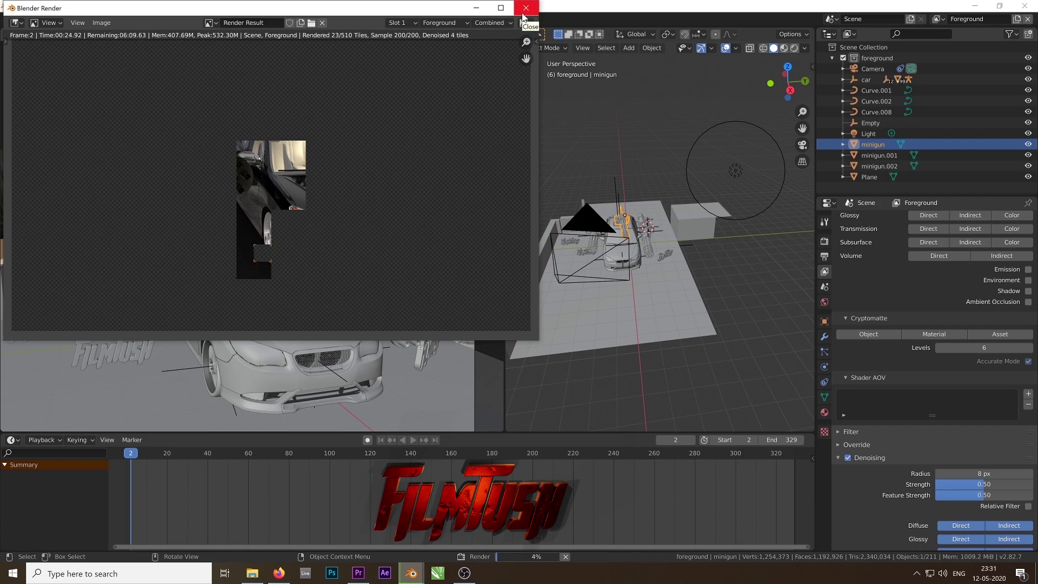
# Close the render window to view the car and miniguns over the street footage.
pyautogui.click(525, 8)
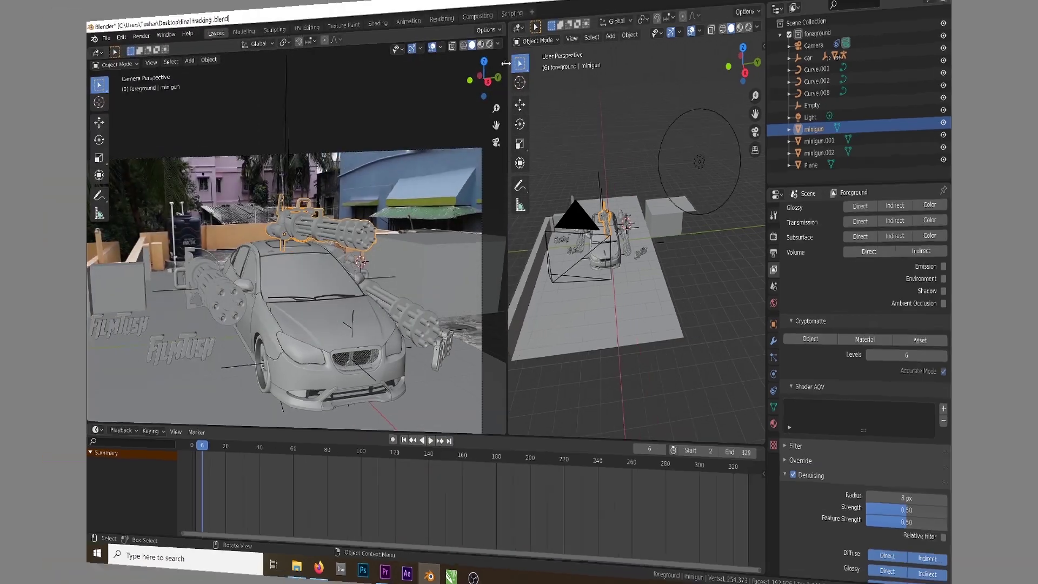